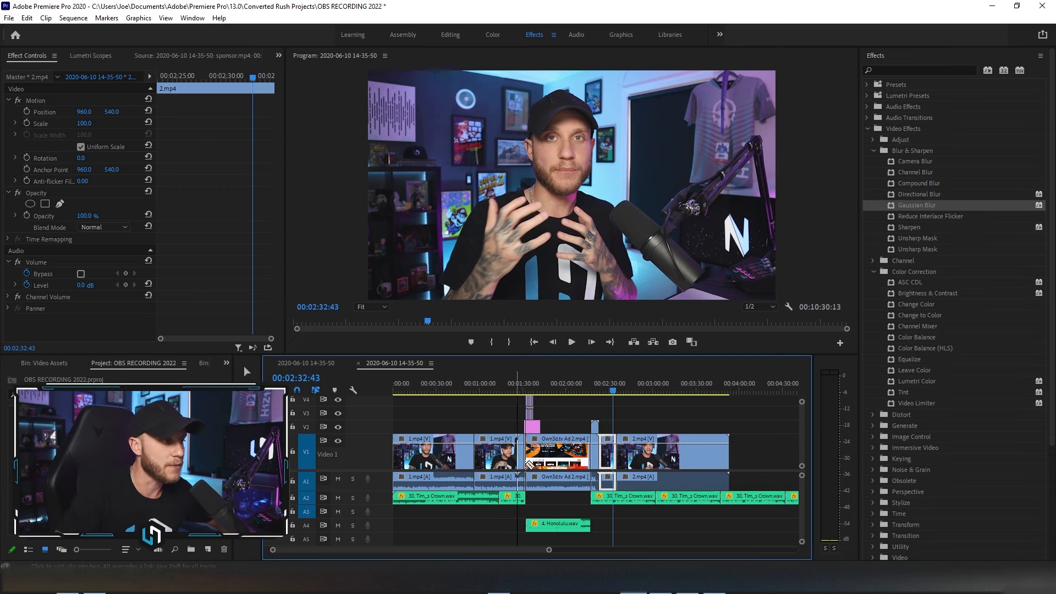
Look over how the video clips, overlays and music tracks are arranged along the sequence timeline
key("v")
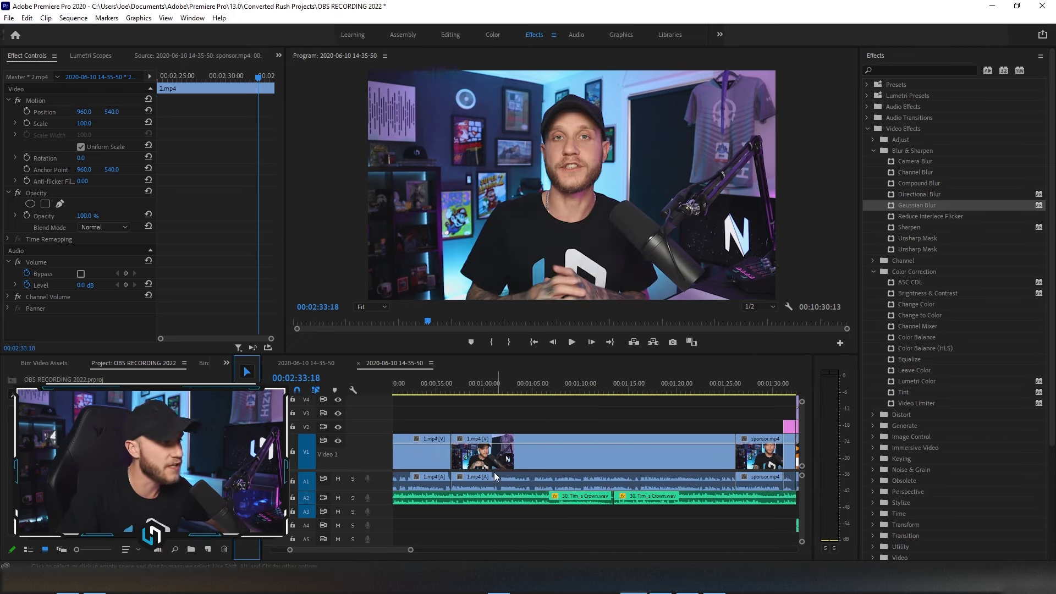
scroll(495, 473, "up", 3)
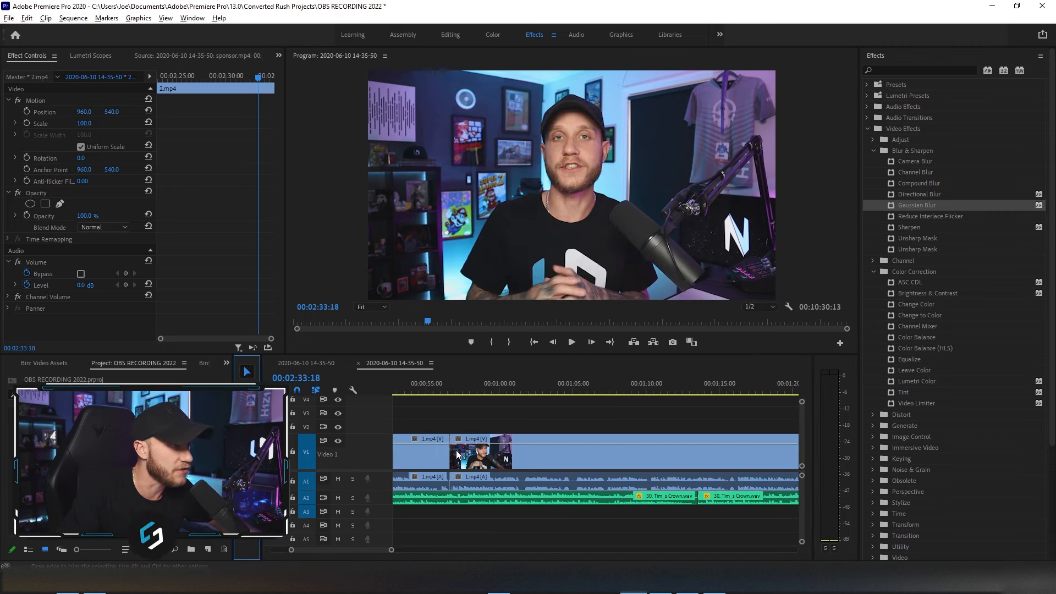
scroll(498, 471, "down", 5)
scroll(502, 467, "up", 1)
scroll(501, 466, "down", 3)
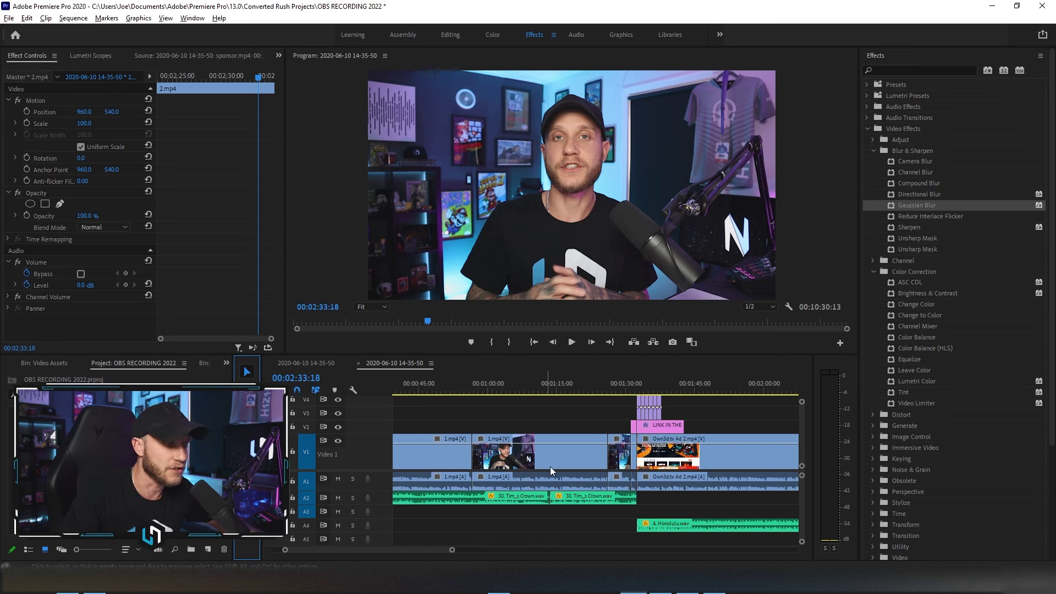
scroll(578, 471, "down", 4)
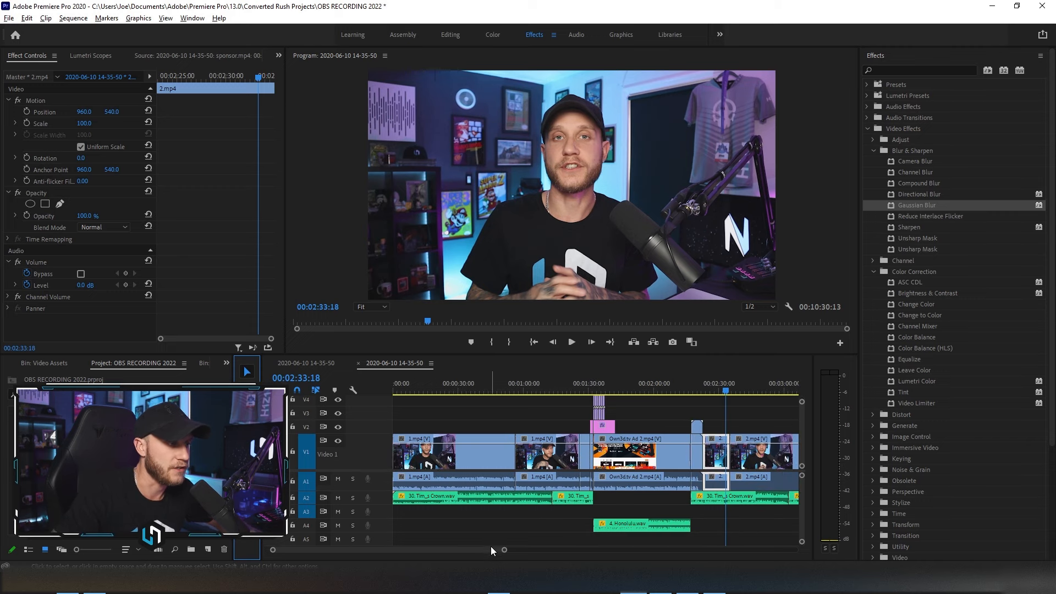
scroll(564, 487, "up", 1)
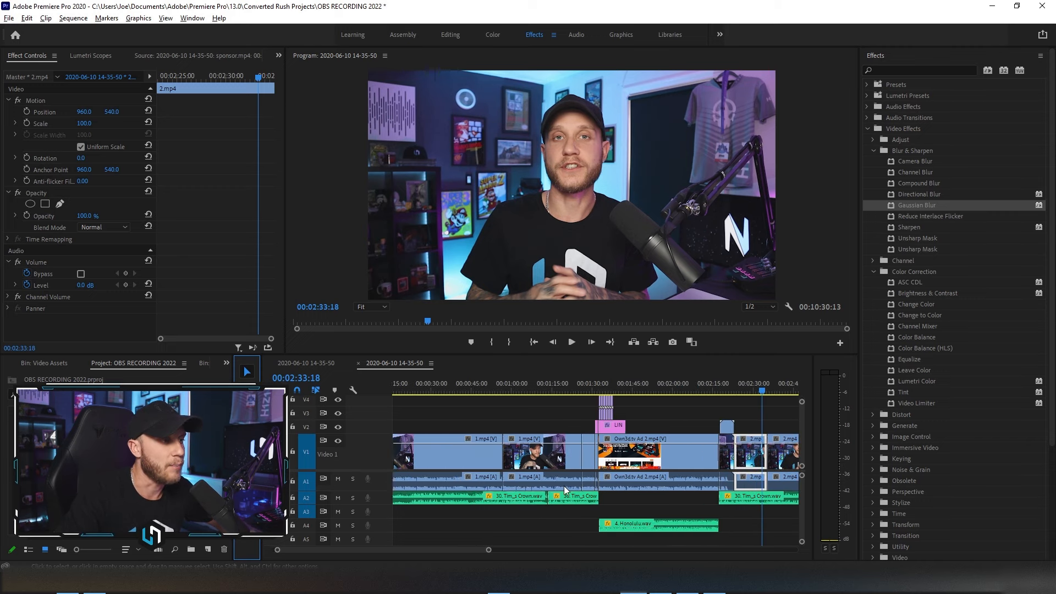
scroll(564, 486, "up", 1)
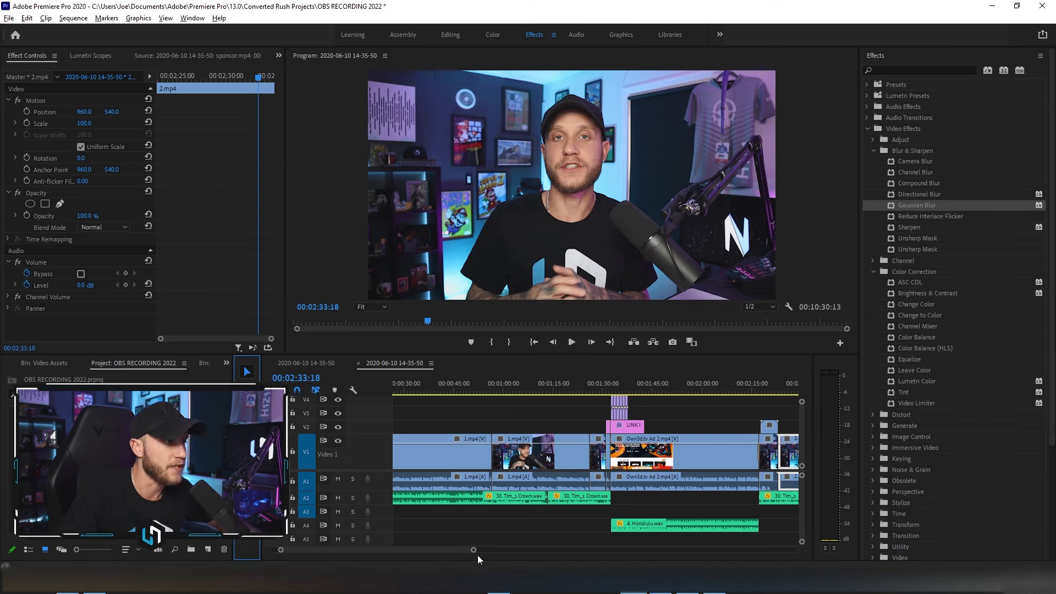
key("alt")
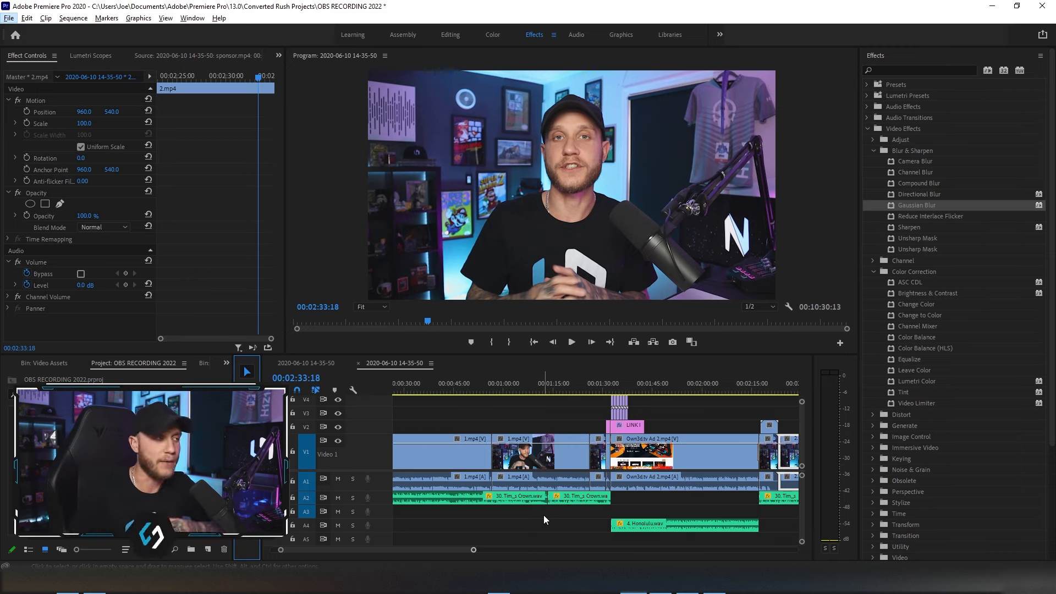
Mute audio track A1 and play back the last 2.mp4 clip from about 00:02:47
left_click_drag(450, 551, 479, 550)
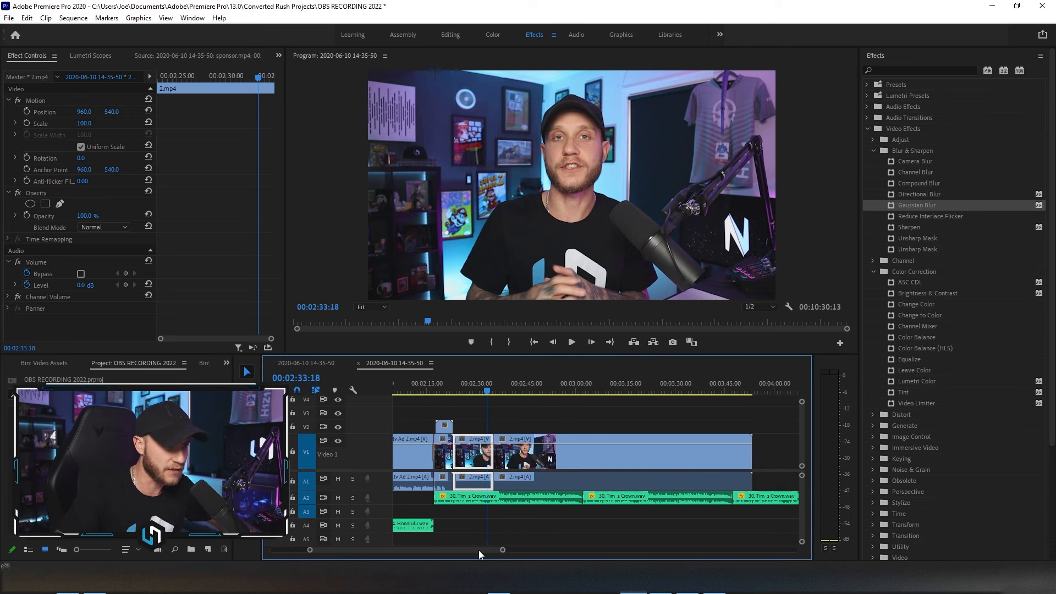
left_click(339, 480)
left_click(508, 390)
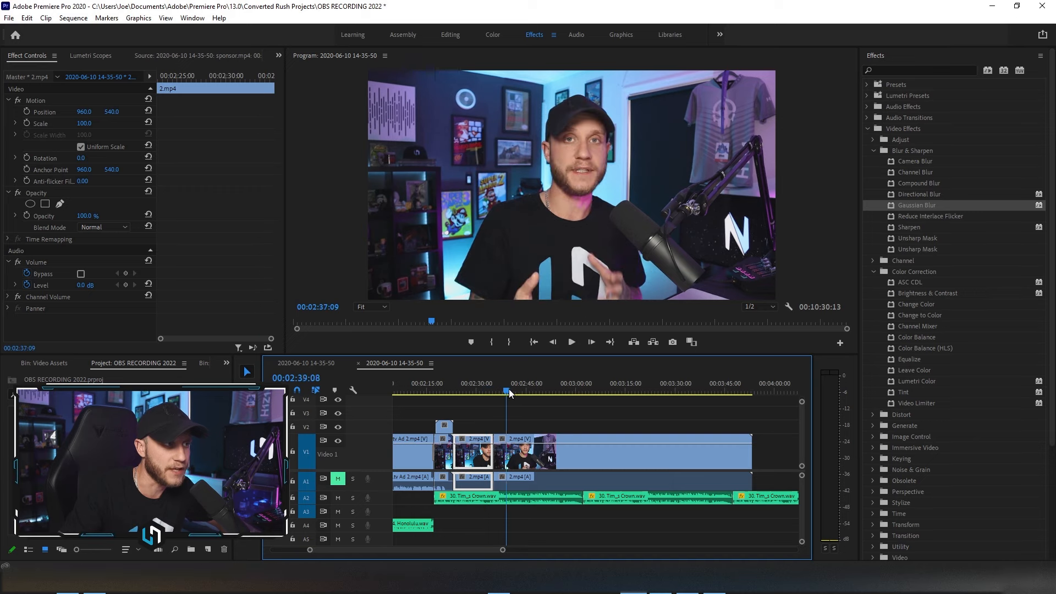
left_click_drag(509, 388, 538, 393)
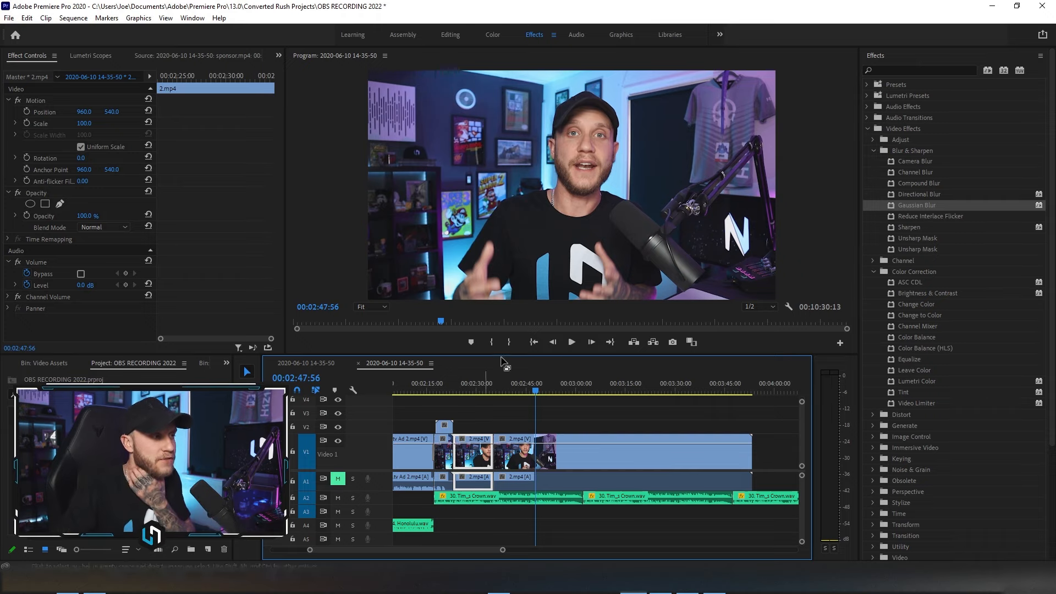
left_click(573, 342)
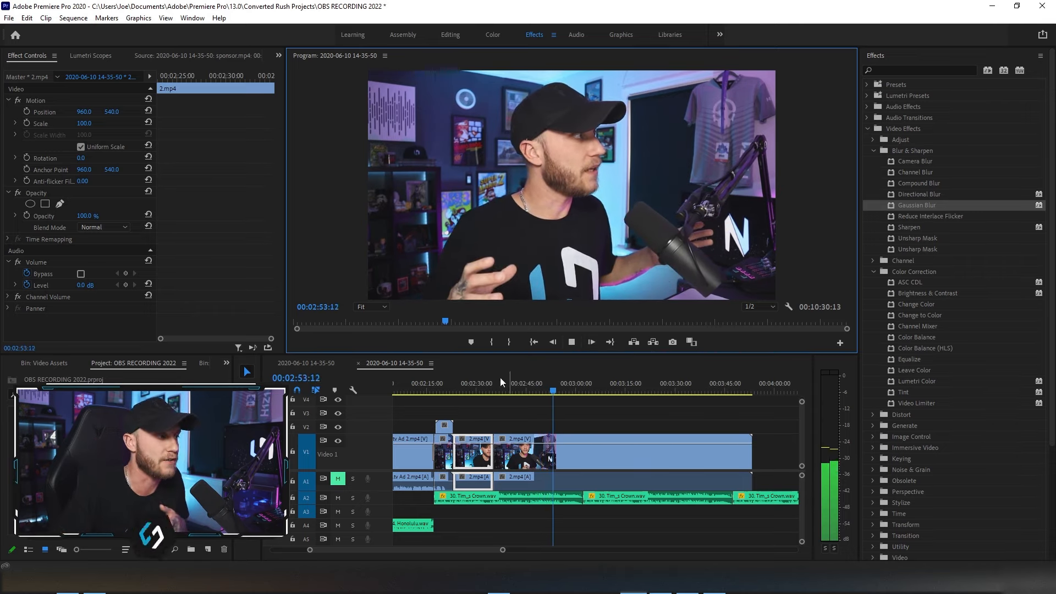
right_click(319, 440)
left_click(368, 418)
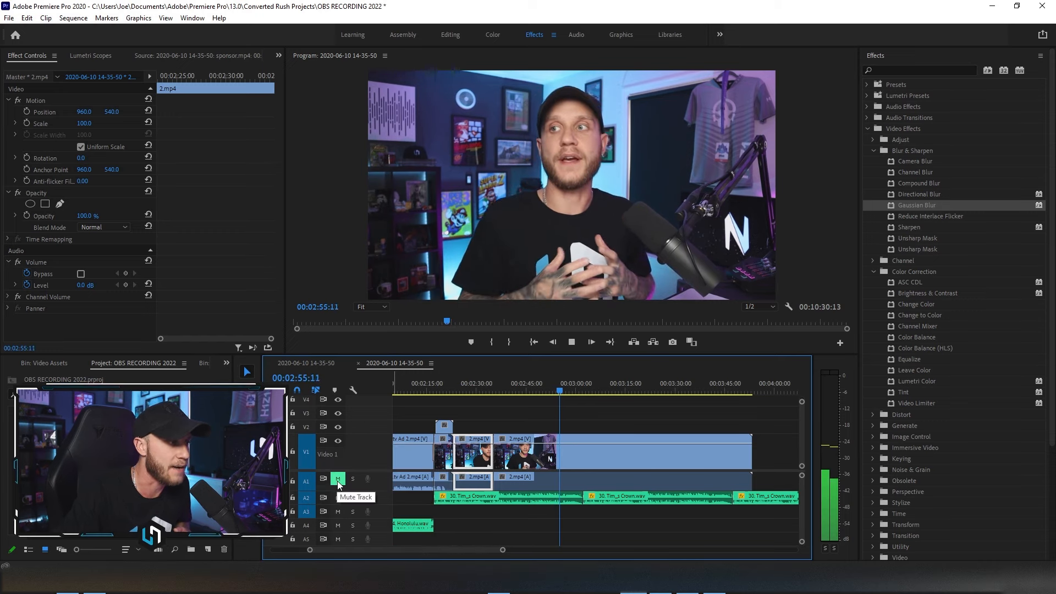
key("space")
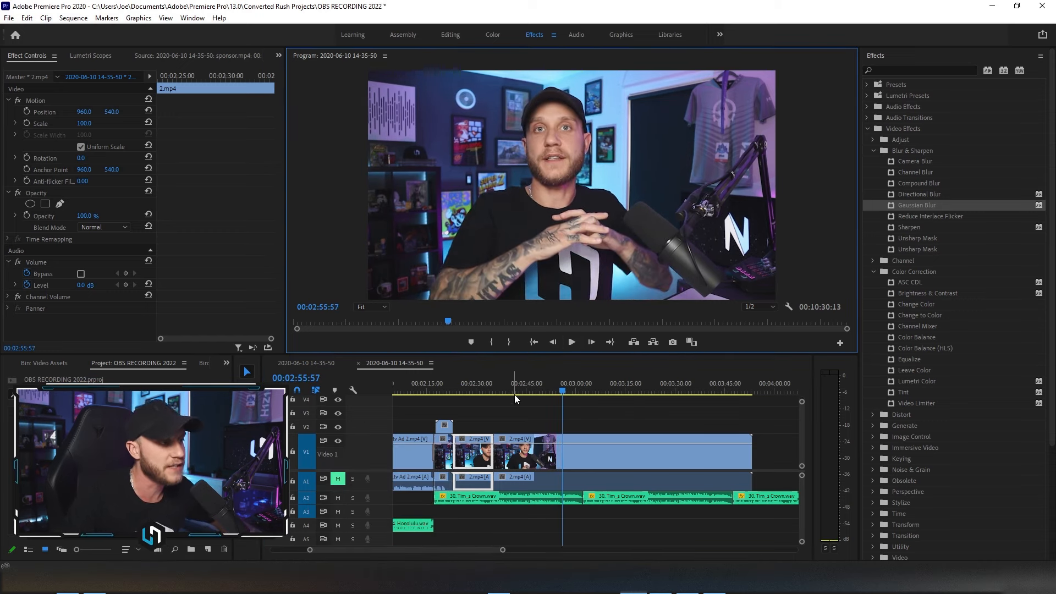
Split the last 2.mp4 clip at 00:02:43:51 and move the part after the cut about 3 seconds later
mouse_move(511, 387)
left_mouse_down()
mouse_move(464, 388)
mouse_move(517, 389)
left_mouse_up()
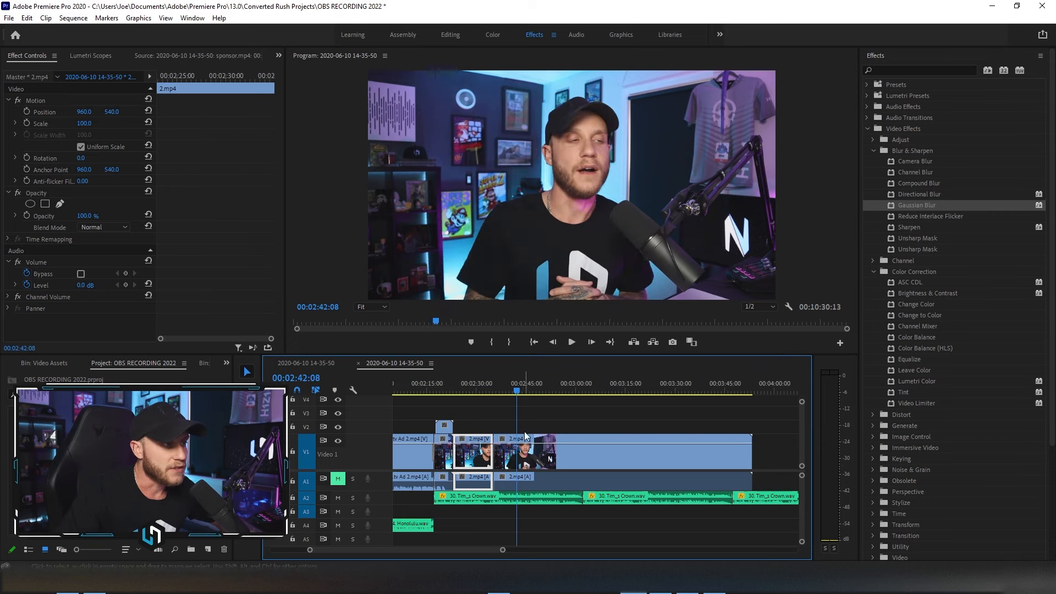
scroll(530, 433, "up", 2, "alt")
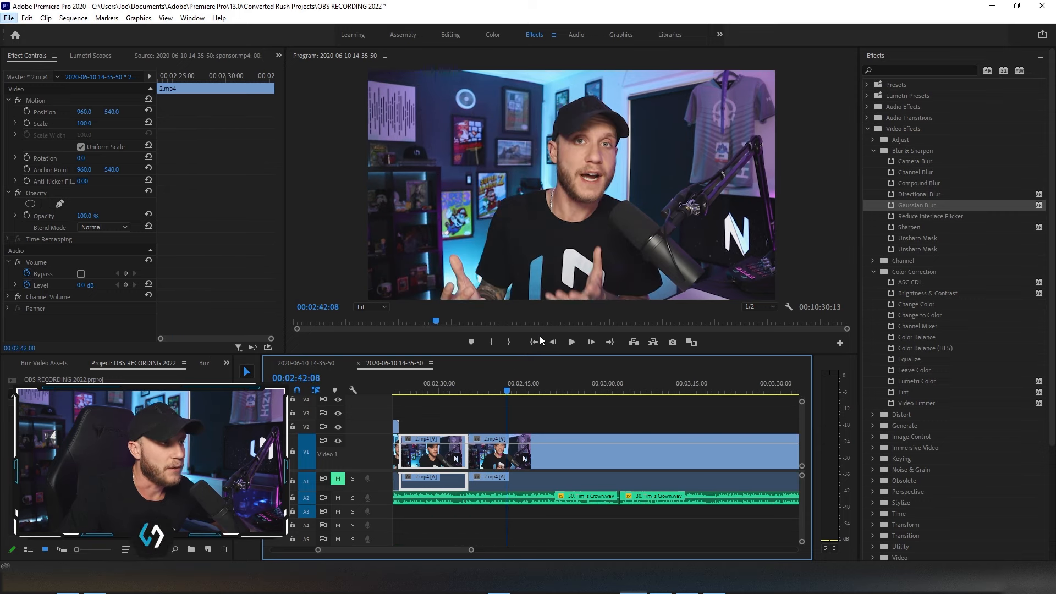
left_click(247, 422)
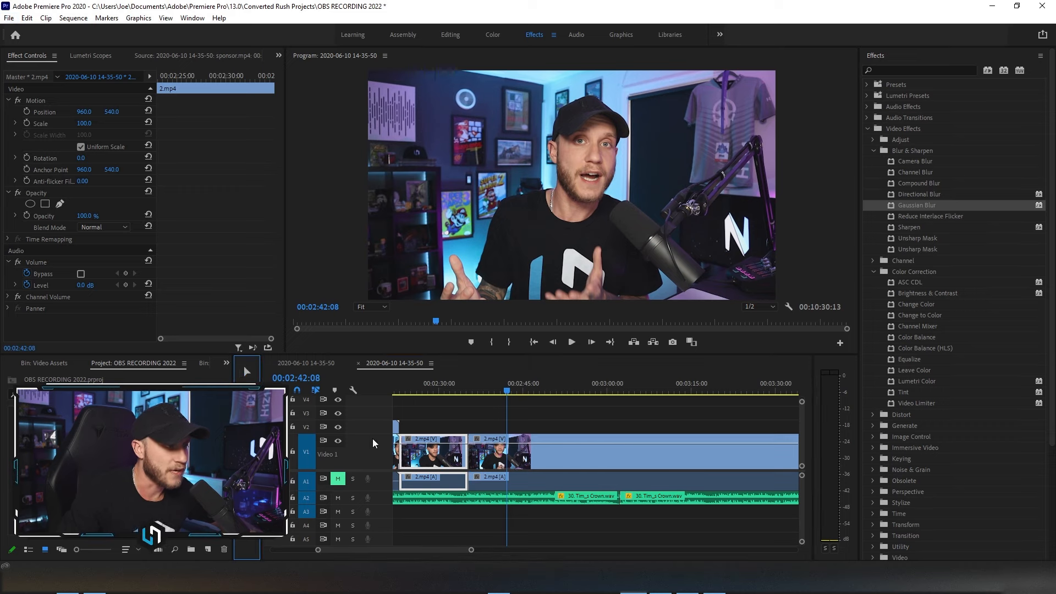
left_click_drag(506, 393, 498, 399)
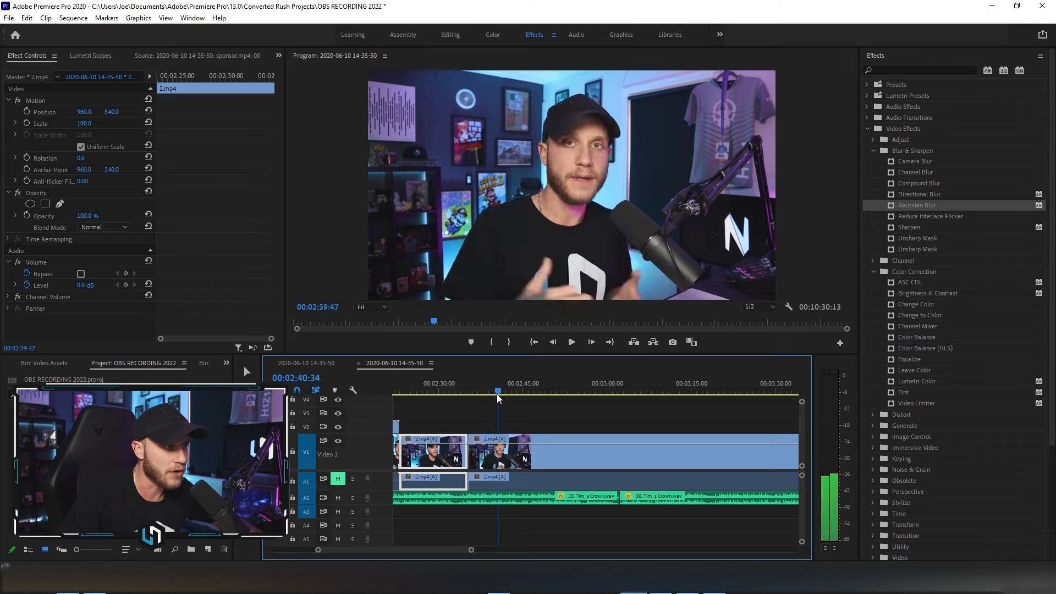
key("space")
key("c")
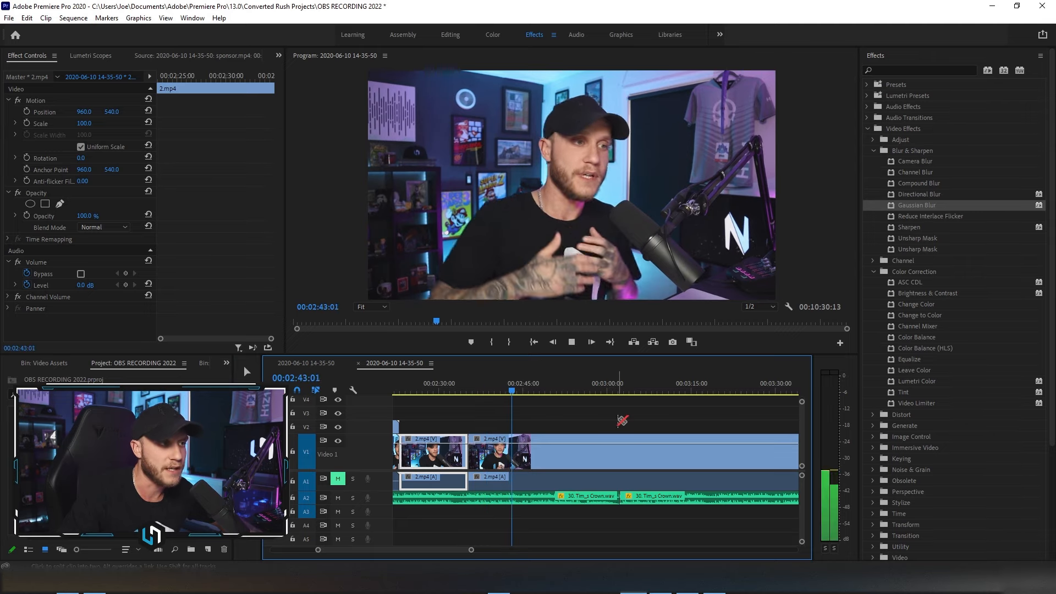
key("space")
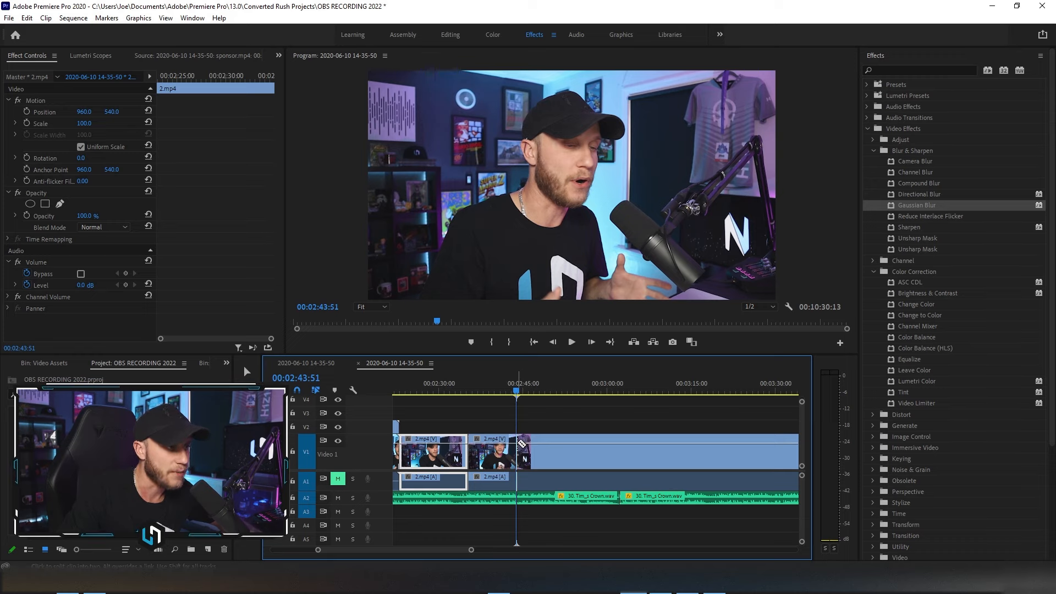
left_click(520, 444)
left_click(246, 372)
mouse_move(545, 461)
left_mouse_down()
mouse_move(581, 465)
mouse_move(563, 462)
left_mouse_up()
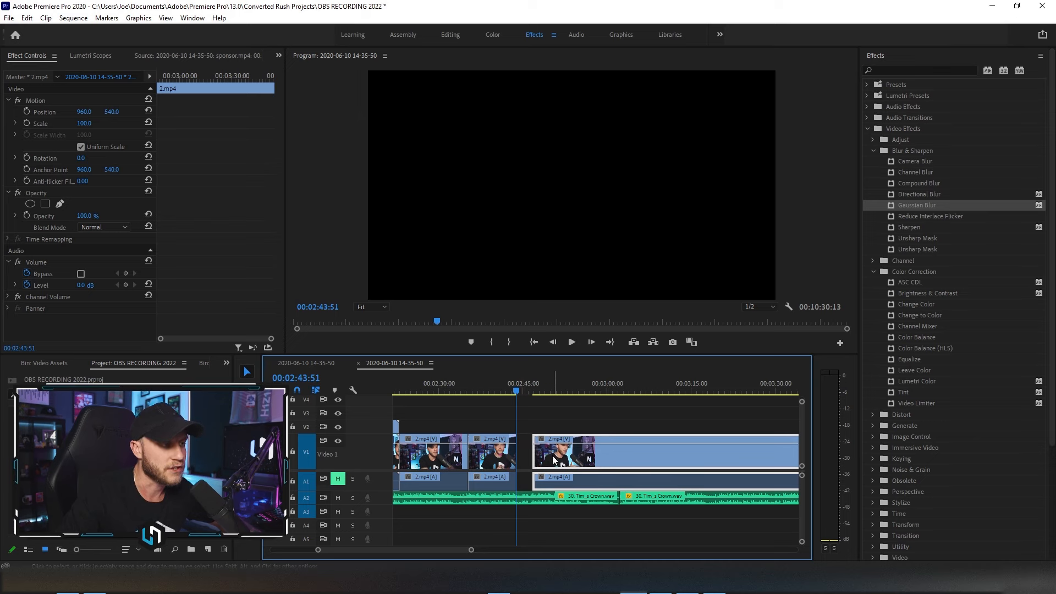
Split the moved 2.mp4 clip at 00:02:49:23 and delete the short piece before the cut
left_click(536, 397)
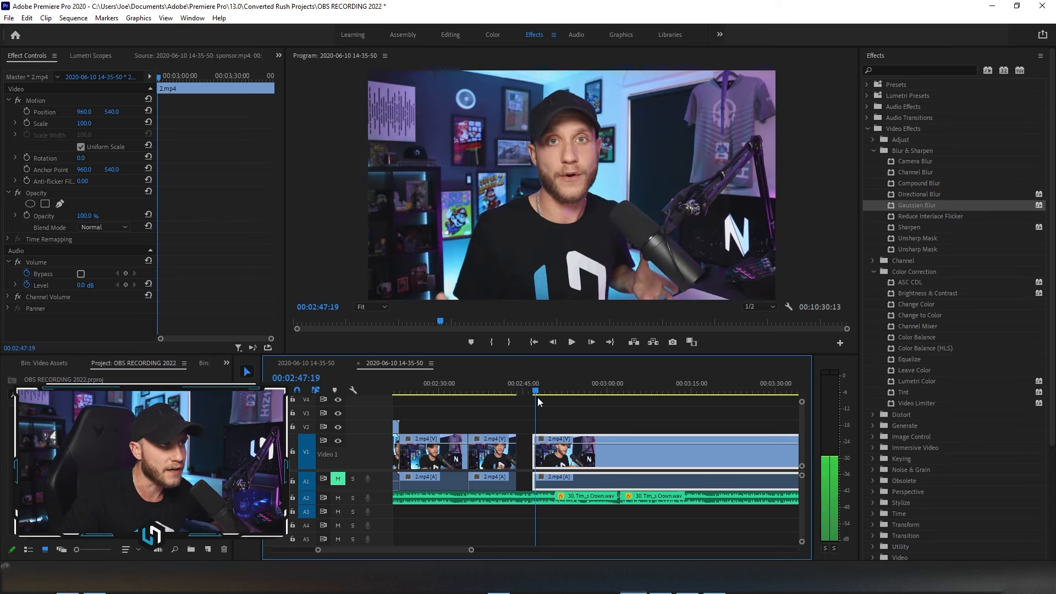
key("space")
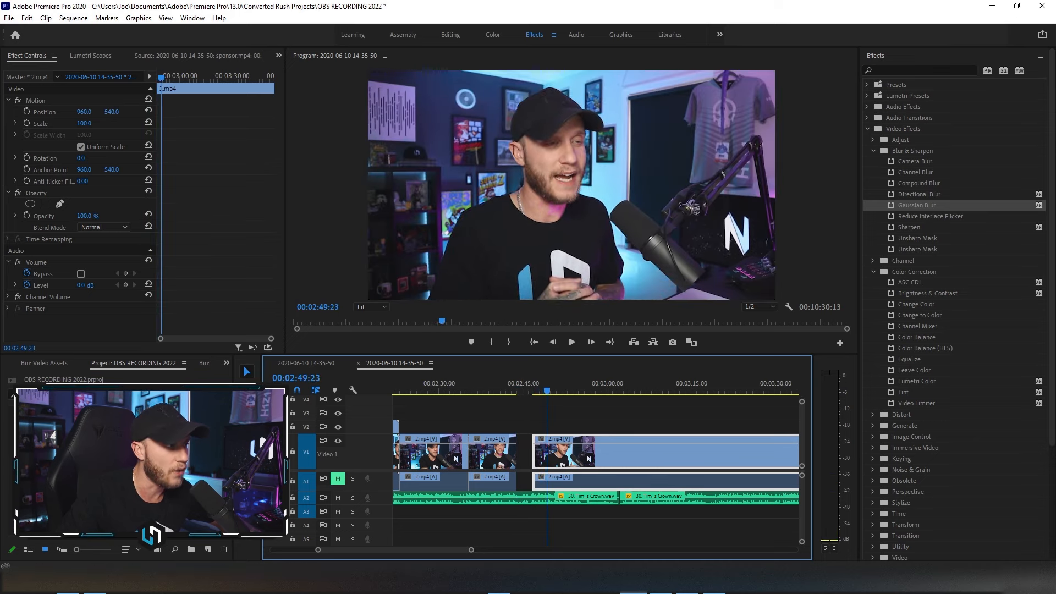
key("ctrl+k")
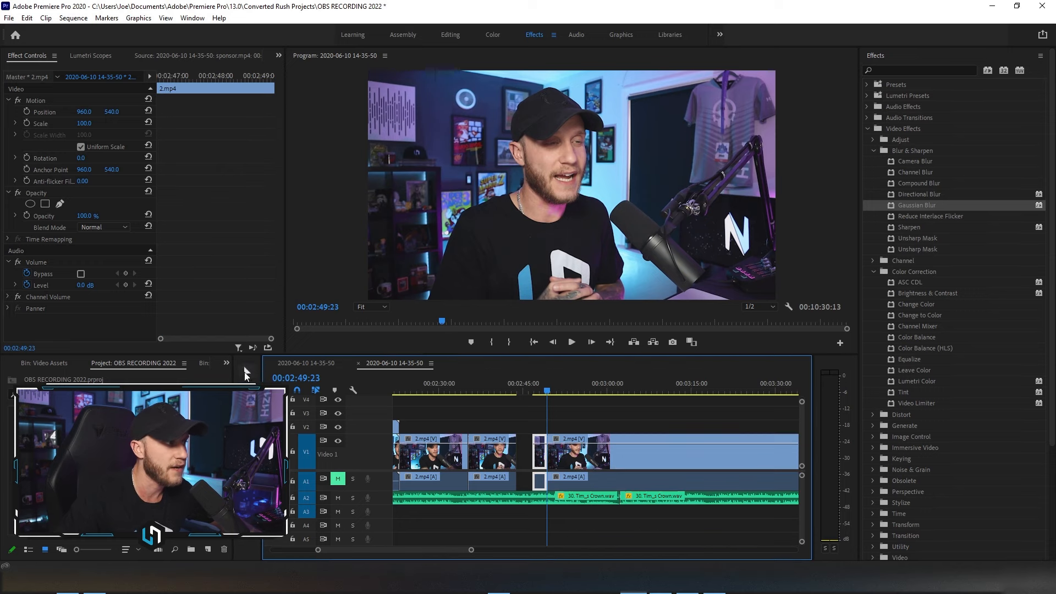
key("Delete")
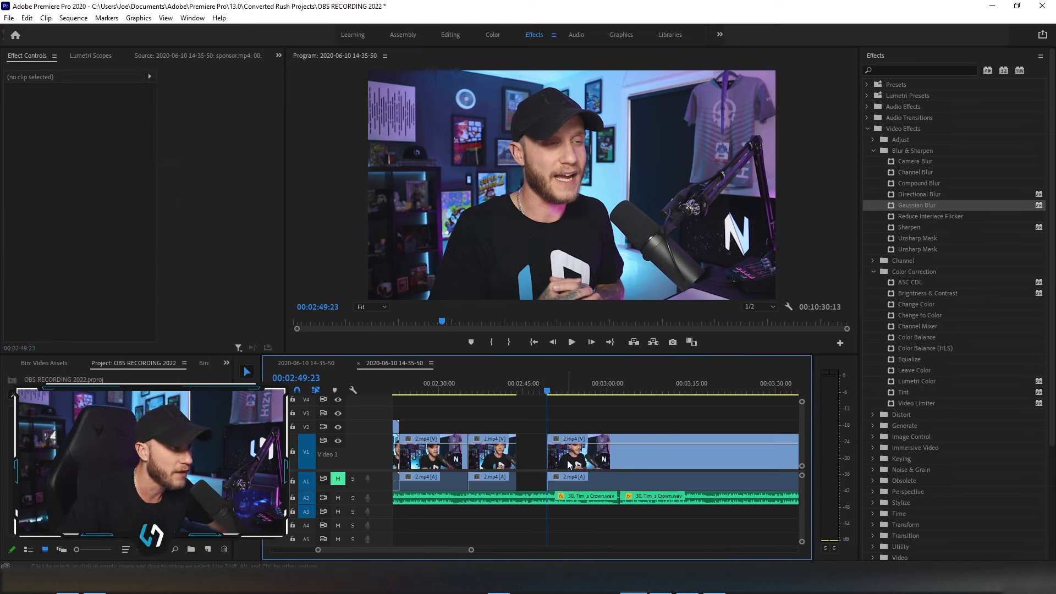
Close the gap by moving the remaining 2.mp4 clip against the preceding one, and review the join
left_click_drag(621, 466, 589, 468)
left_click(516, 392)
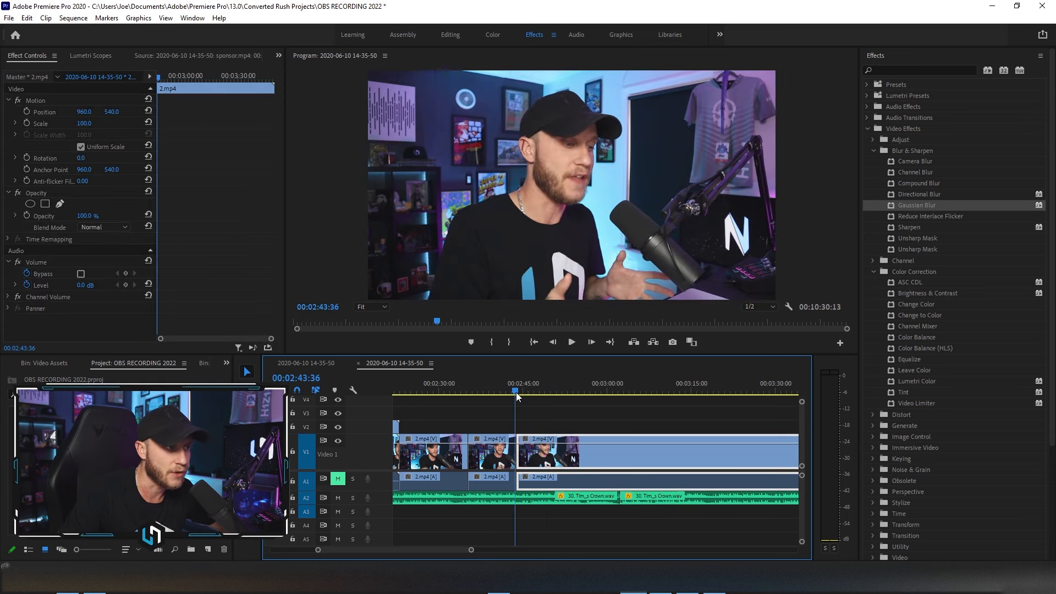
mouse_move(516, 392)
left_mouse_down()
mouse_move(528, 400)
mouse_move(509, 402)
left_mouse_up()
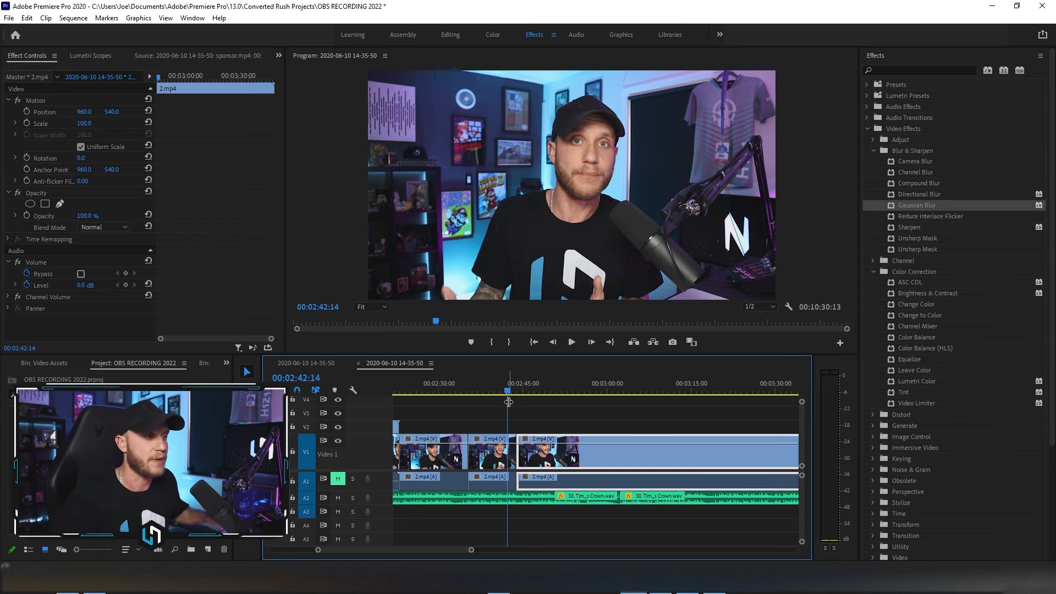
Place the playhead at 00:00:10:27 and select the first 30. Tim_s Crown.wav music clip on track A2
left_click_drag(457, 550, 405, 549)
scroll(566, 495, "down", 3)
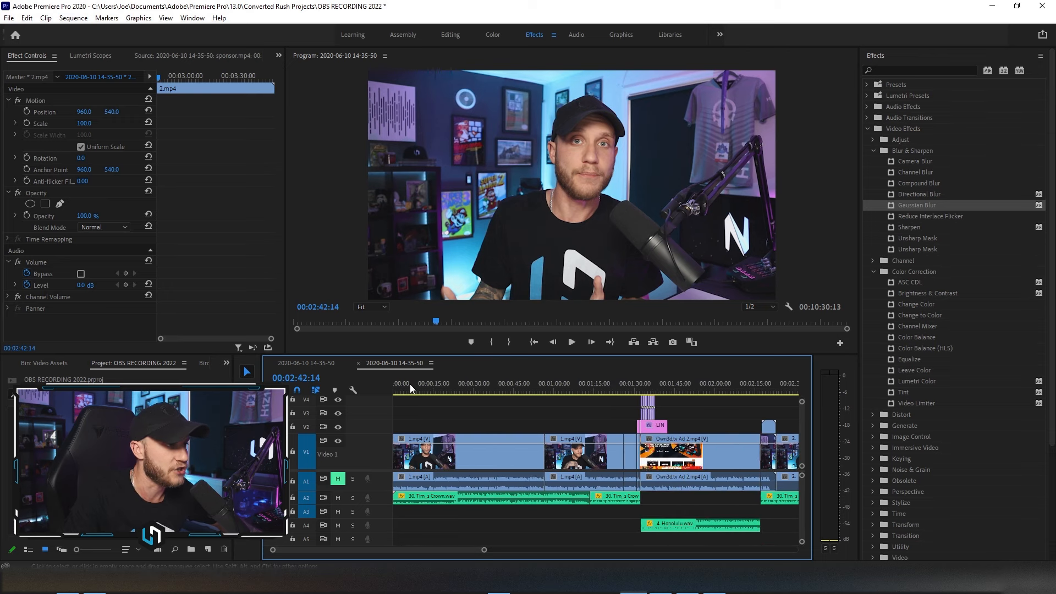
left_click_drag(414, 387, 423, 385)
left_click(472, 496)
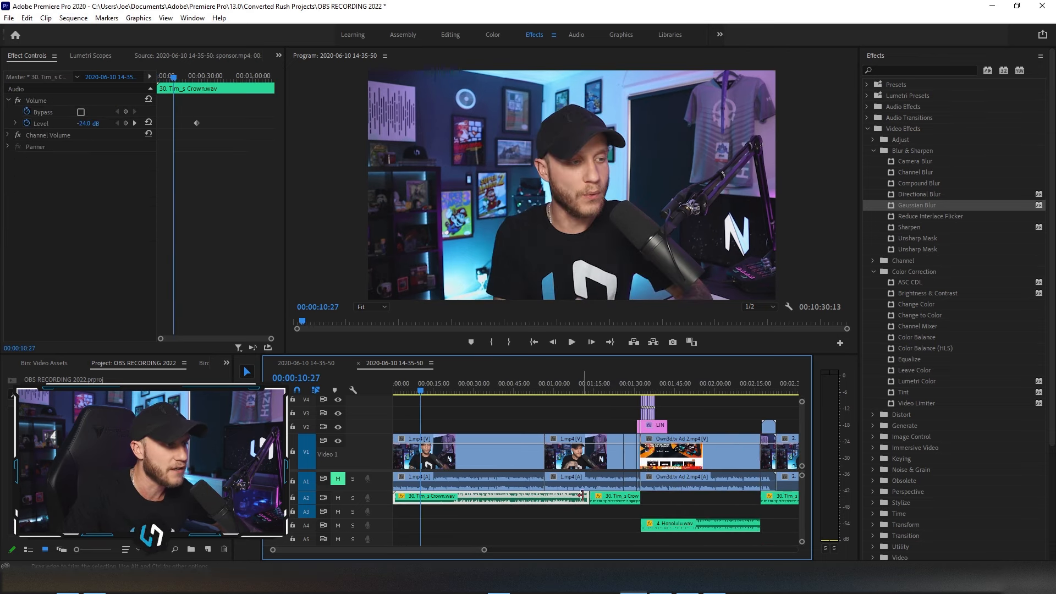
left_click(608, 497)
left_click(498, 499)
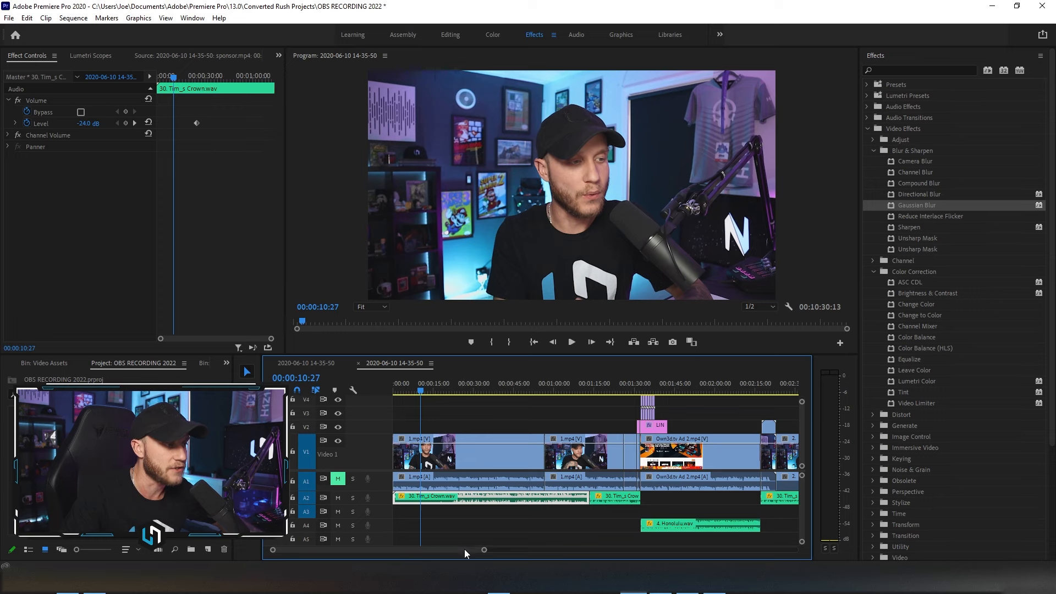
left_click_drag(451, 552, 464, 551)
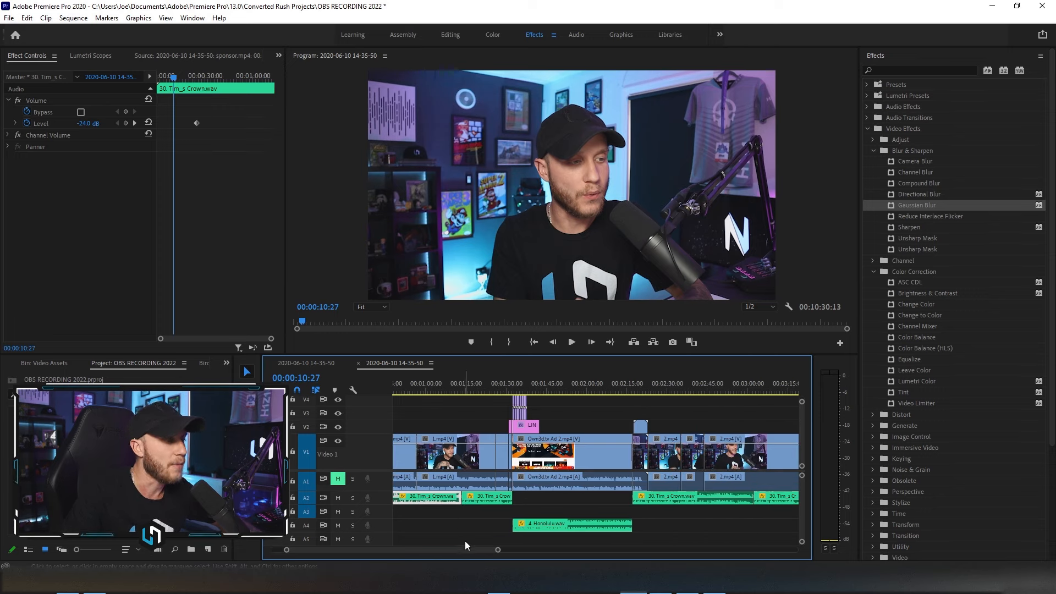
scroll(483, 554, "down", 2)
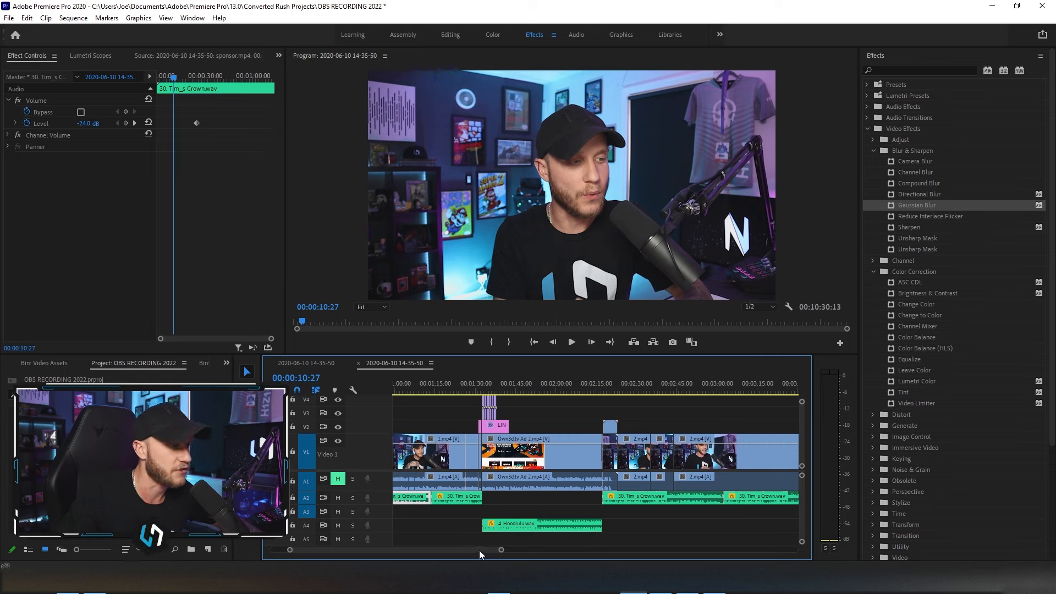
left_click_drag(479, 550, 444, 550)
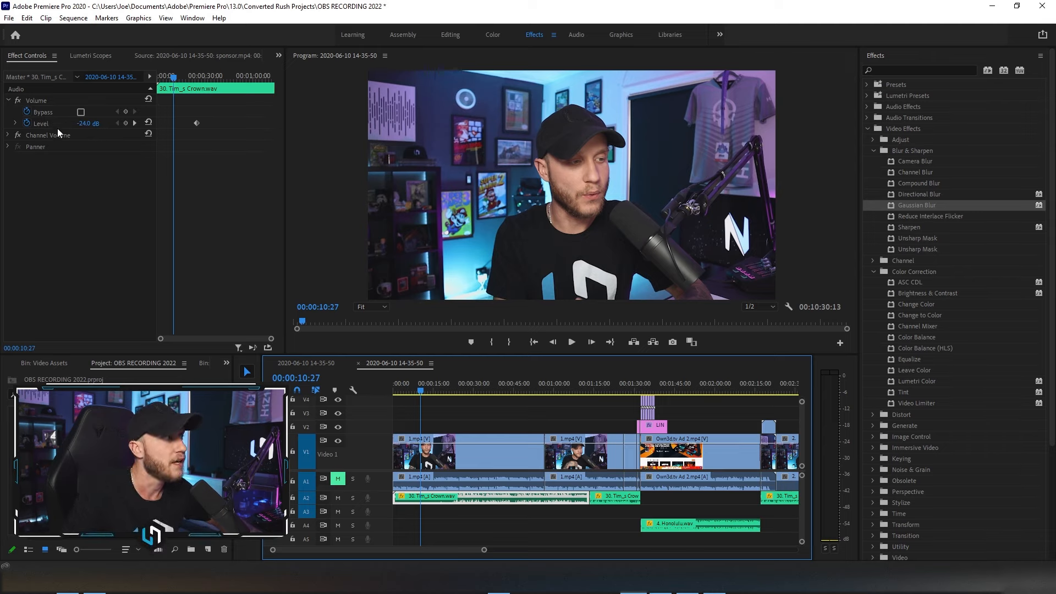
Enter -24 dB as the selected music clip's volume level at 00:00:10:27, then scrub to 00:00:17:25
left_click(92, 122)
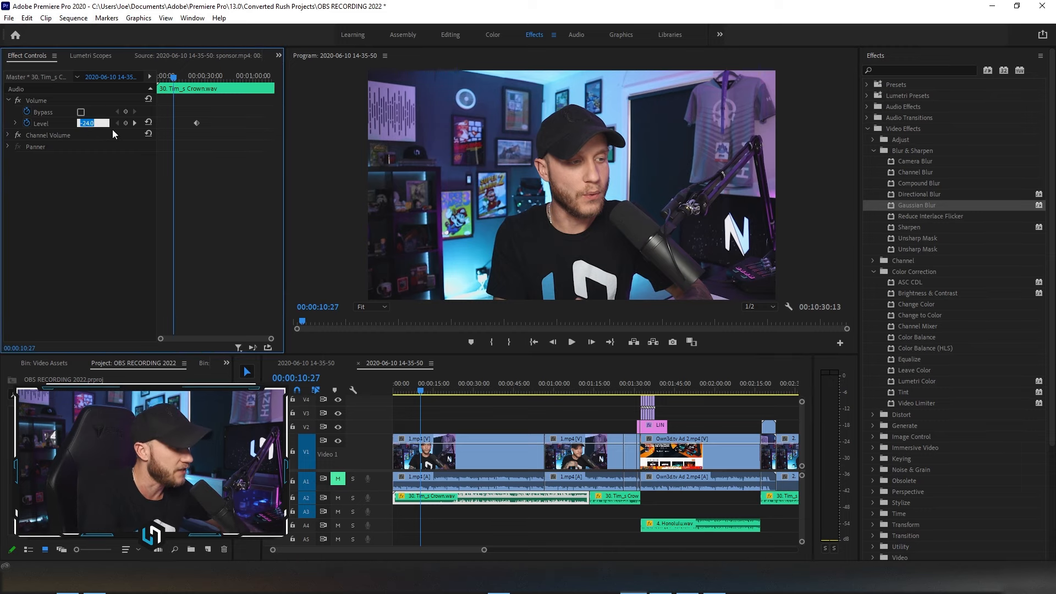
type("-2")
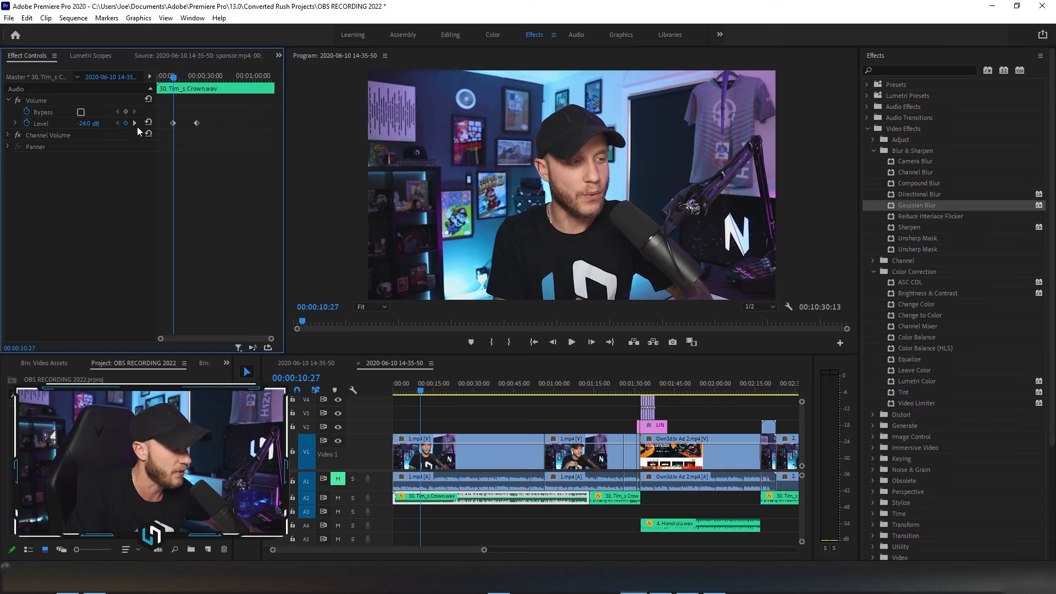
left_click_drag(423, 390, 442, 393)
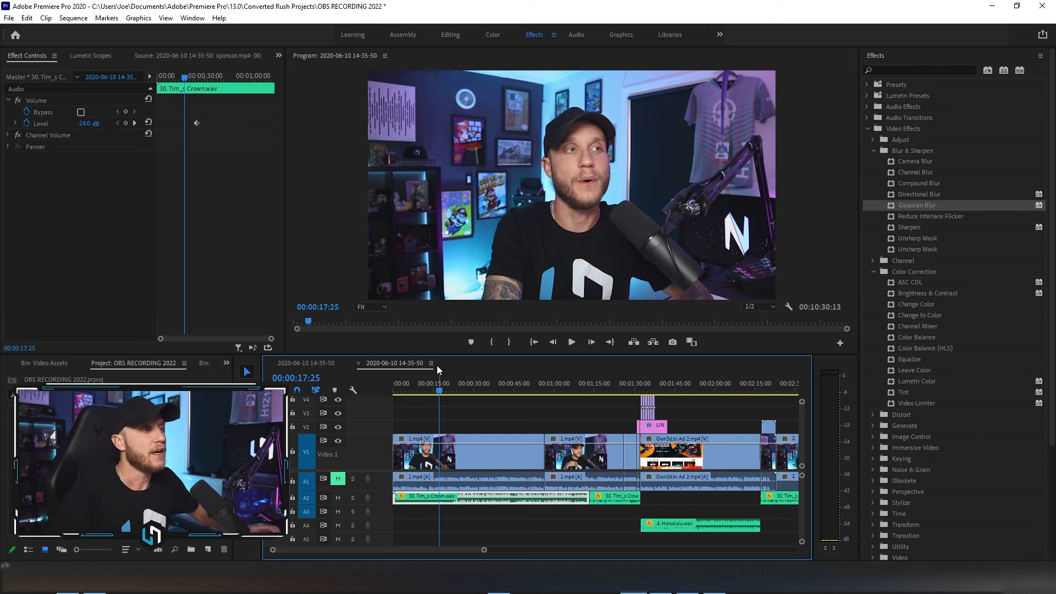
Place the playhead near 00:01:26:14 and select the second 30. Tim_s Crown.wav clip on track A2 to examine its volume keyframes
left_click_drag(442, 392, 612, 415)
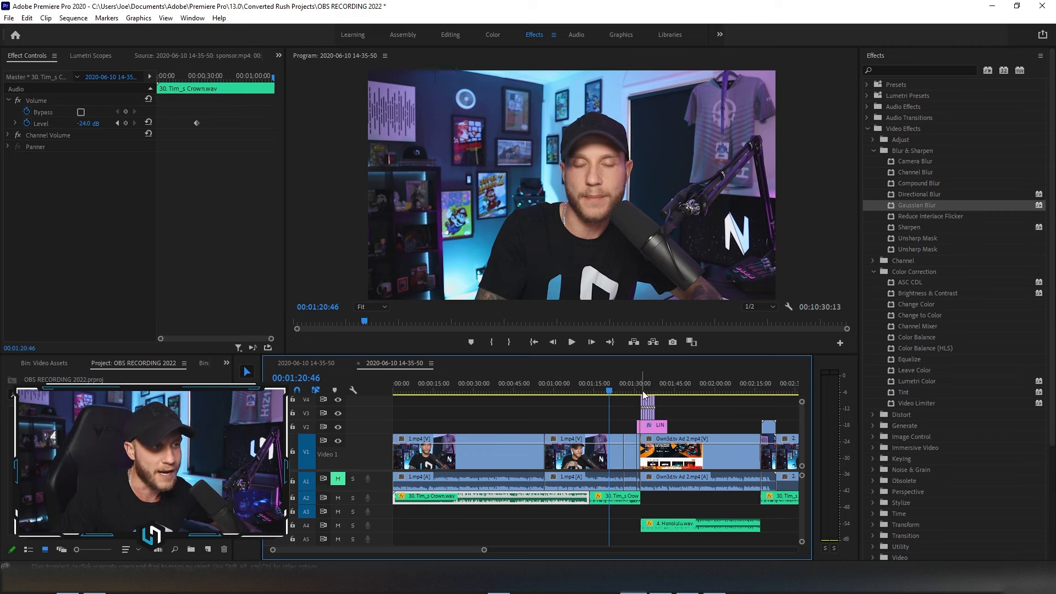
mouse_move(644, 391)
left_mouse_down()
mouse_move(615, 390)
mouse_move(628, 391)
left_mouse_up()
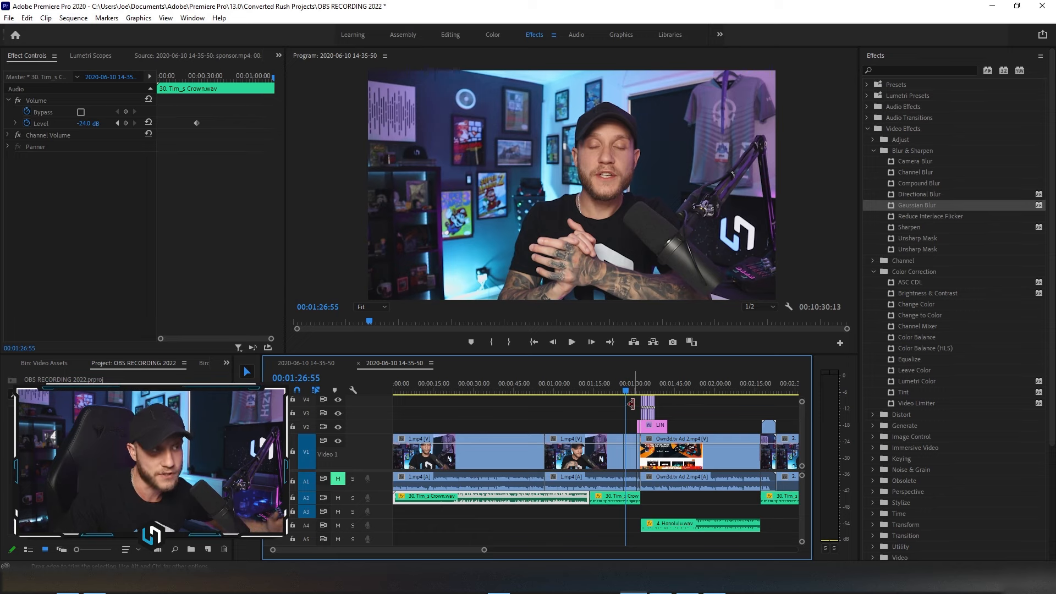
left_click(624, 391)
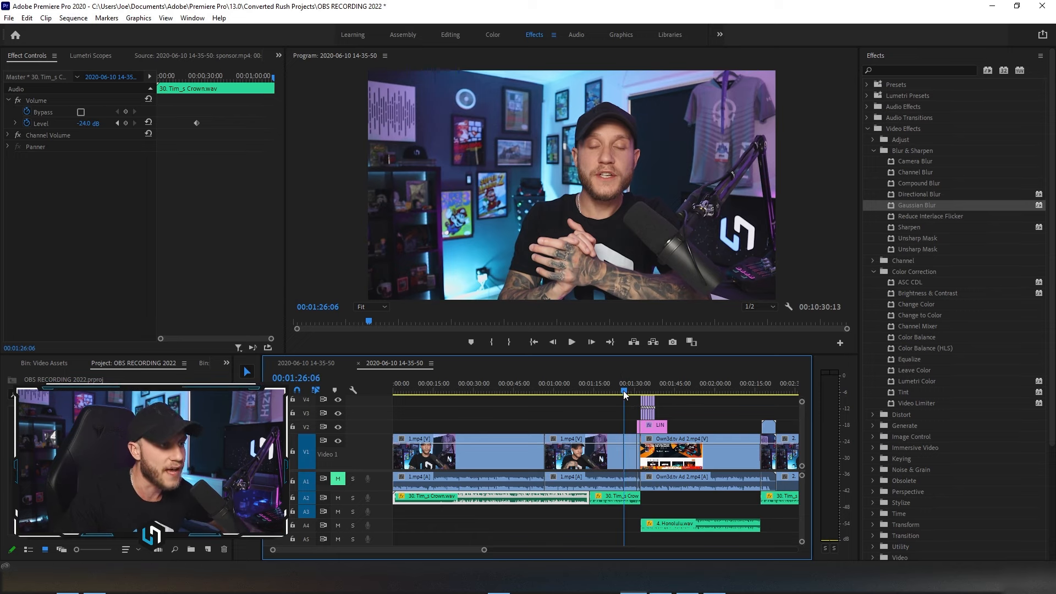
left_click(627, 500)
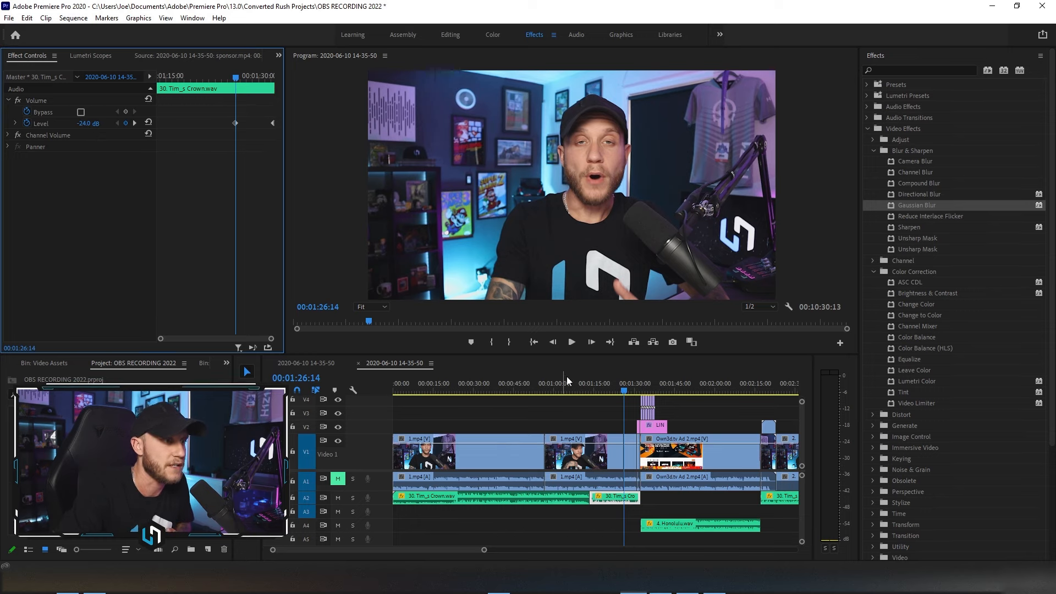
Move to 00:01:32:03 and step frame by frame to 00:01:32:27 to examine the selected music clip's fade-out level
left_click(628, 393)
left_click_drag(628, 393, 640, 396)
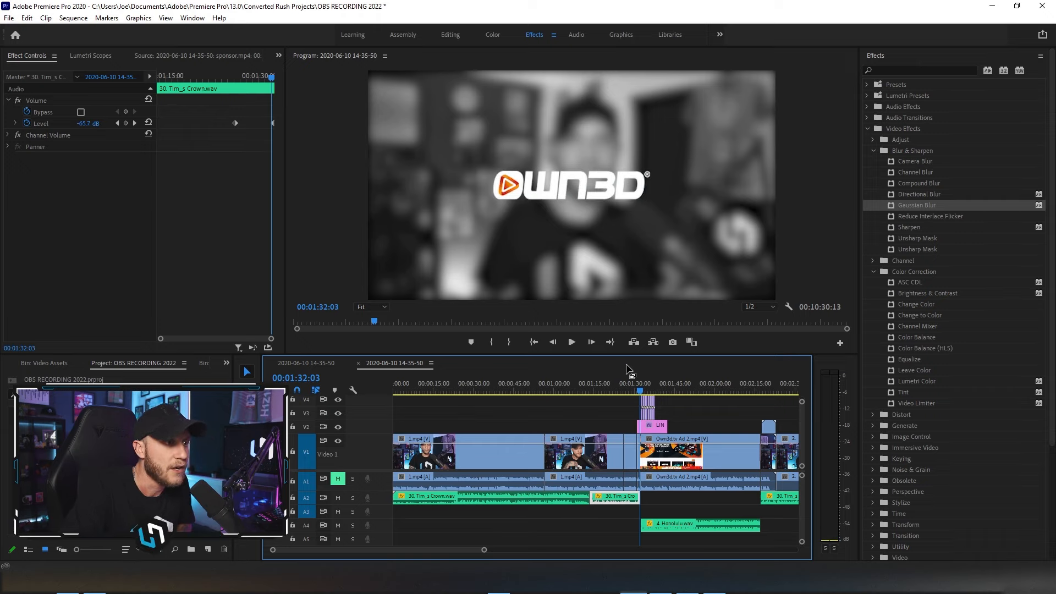
left_click(591, 343)
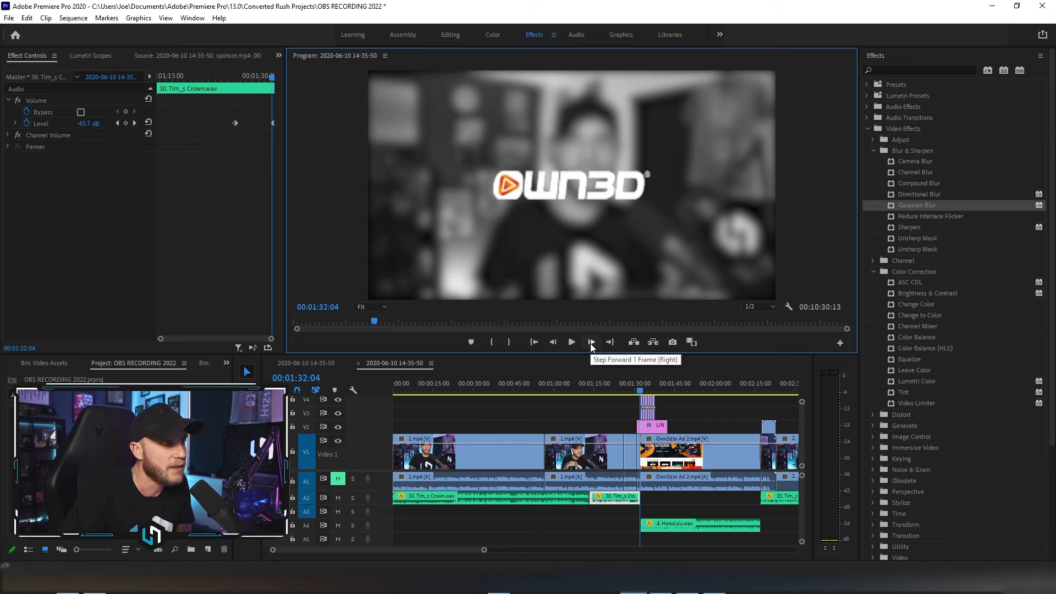
left_click(591, 343)
left_click(591, 343)
left_click(591, 343)
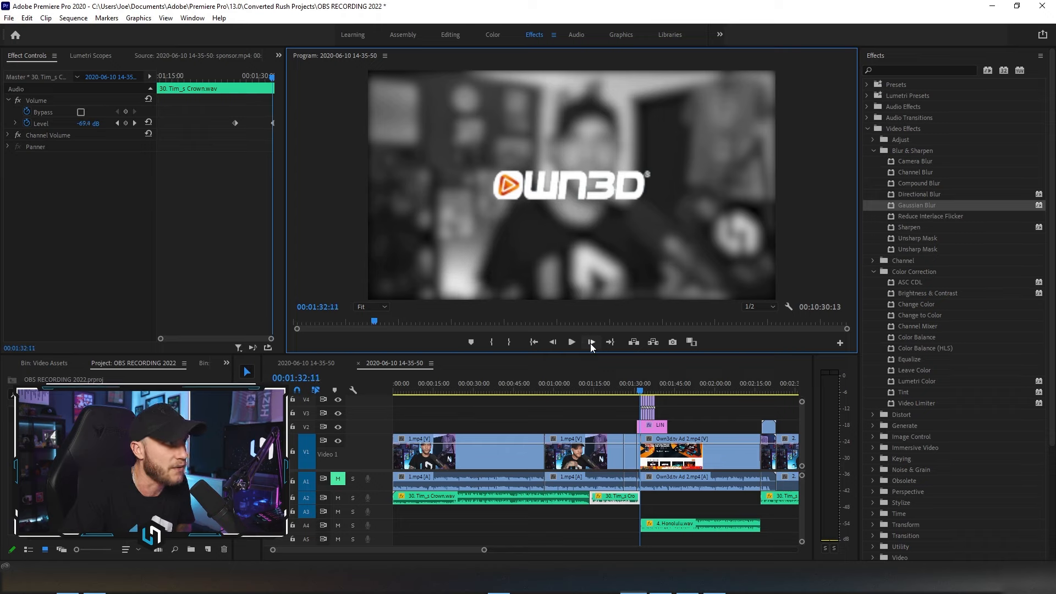
left_click(591, 343)
left_click(591, 344)
left_click(591, 343)
left_click(591, 343)
left_click(591, 343)
left_click(590, 343)
left_click(591, 342)
left_click(591, 342)
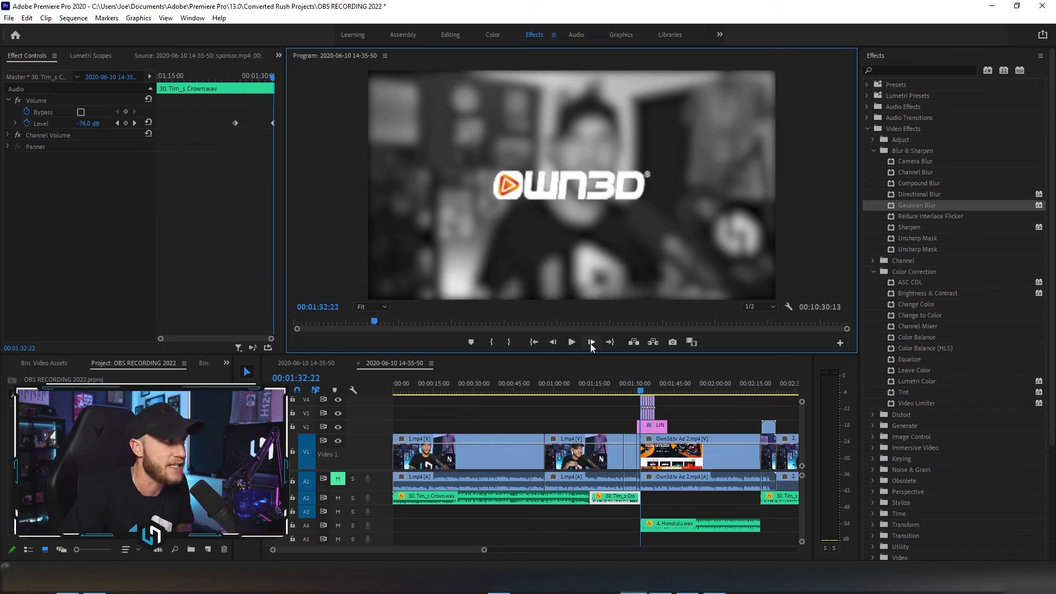
left_click(591, 342)
left_click(591, 342)
left_click(591, 342)
left_click(591, 342)
left_click(591, 342)
left_click(591, 342)
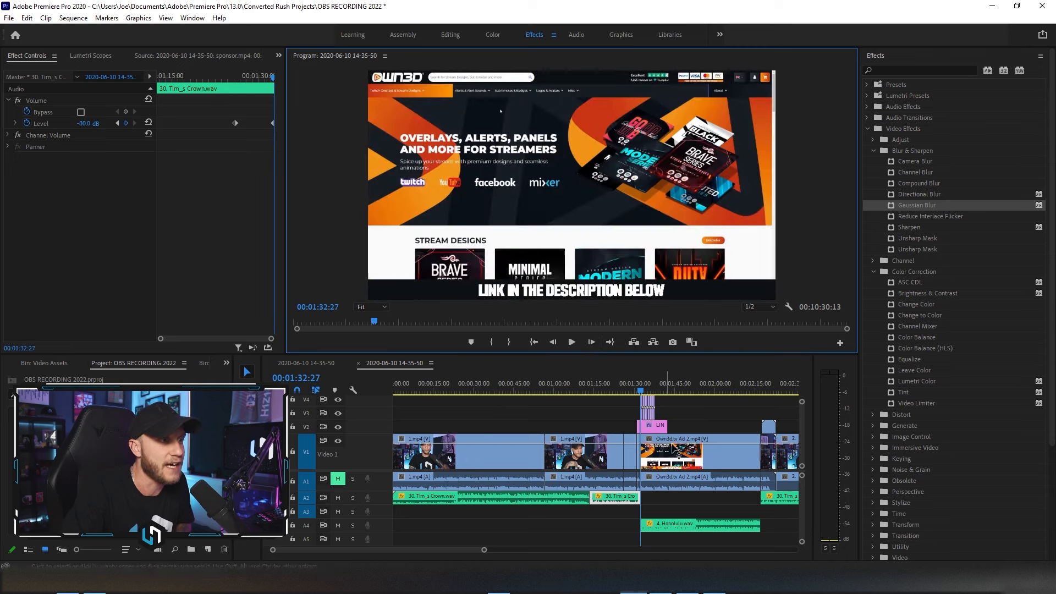
Scrub back to 00:01:28:09 and forward to 00:01:32:27 to review the volume fade into the Own3d.tv ad
left_click(639, 392)
left_click_drag(638, 393, 628, 394)
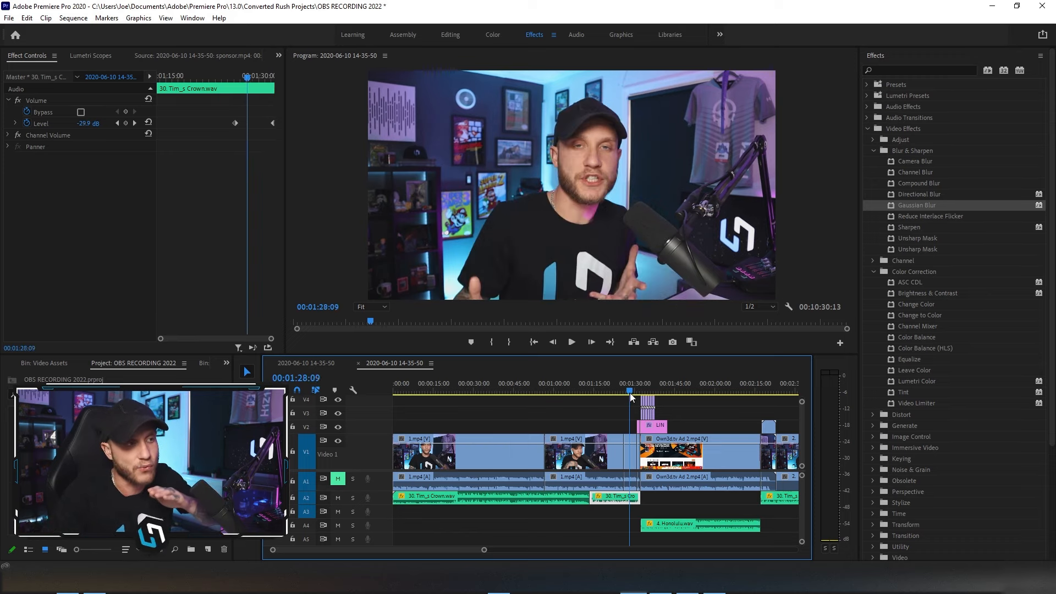
left_click_drag(629, 394, 642, 395)
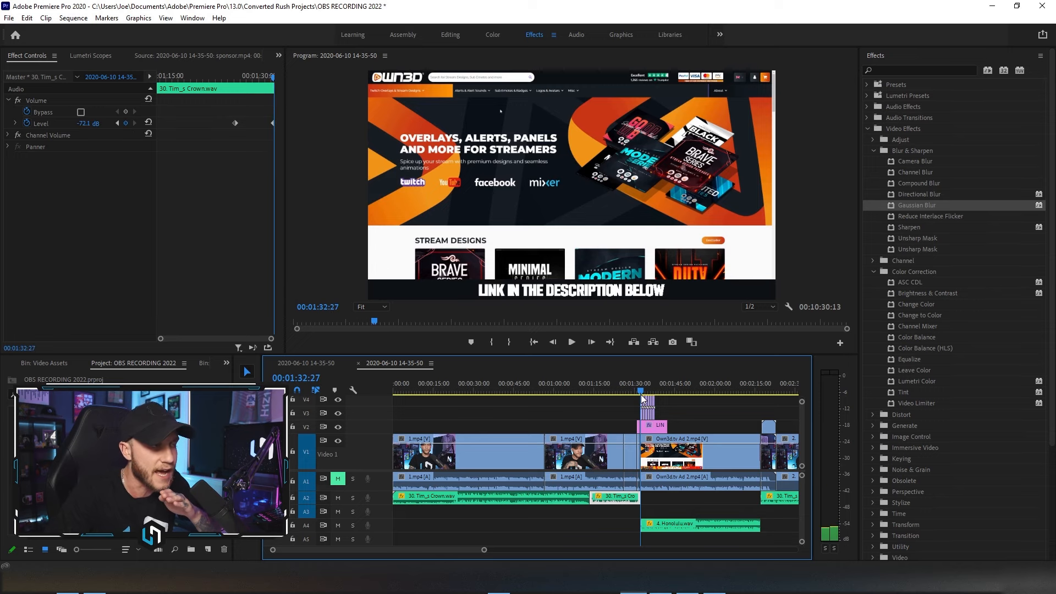
Compare the volume levels of 4. Honolulu.wav on A4 and the preceding Tim_s Crown.wav clip around the start of the ad
left_click(665, 526)
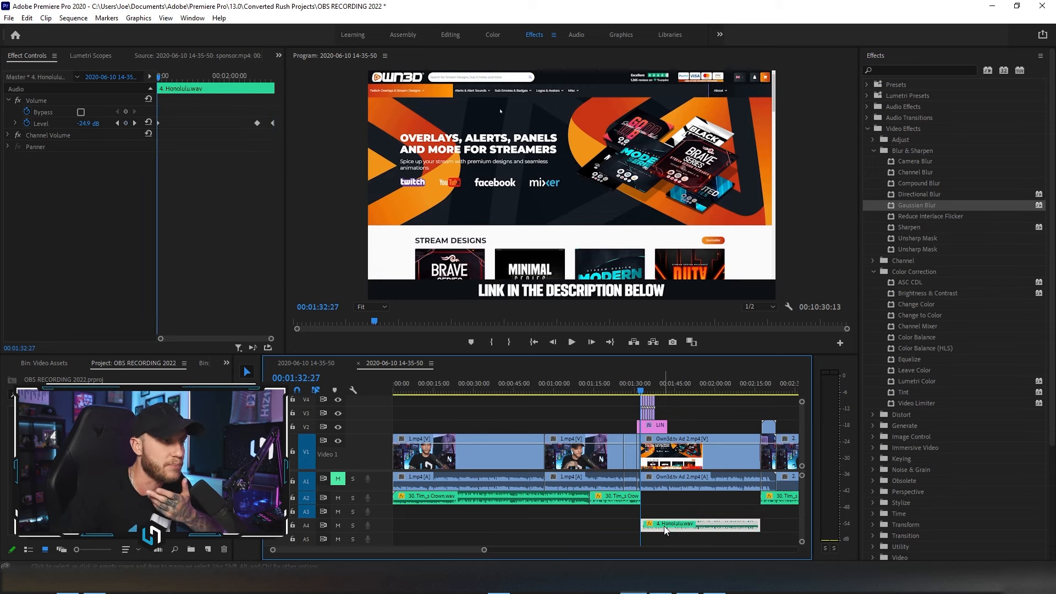
mouse_move(642, 394)
left_mouse_down()
mouse_move(661, 393)
mouse_move(636, 386)
left_mouse_up()
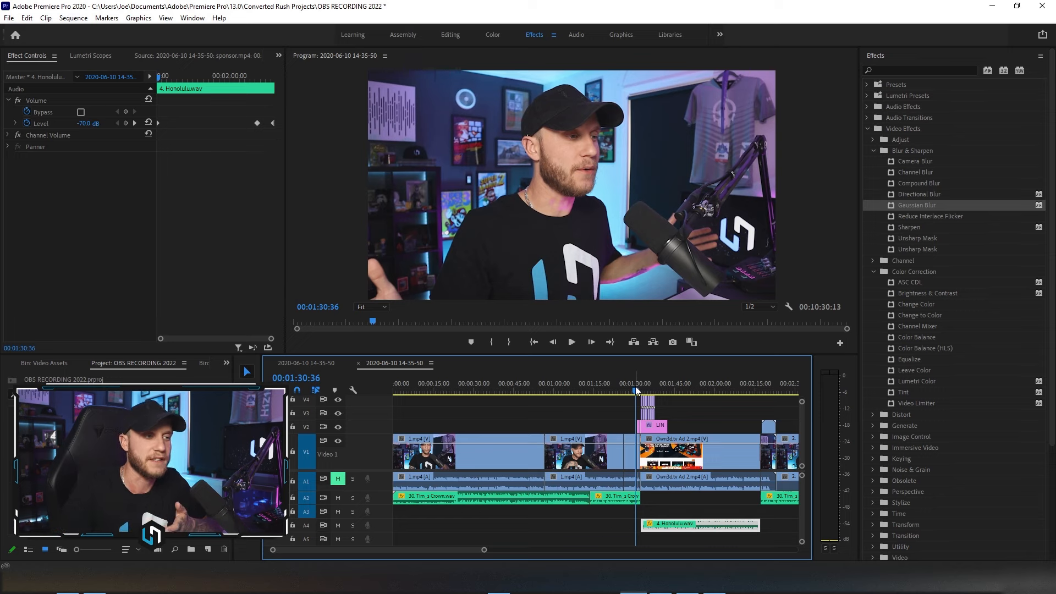
left_click(622, 498)
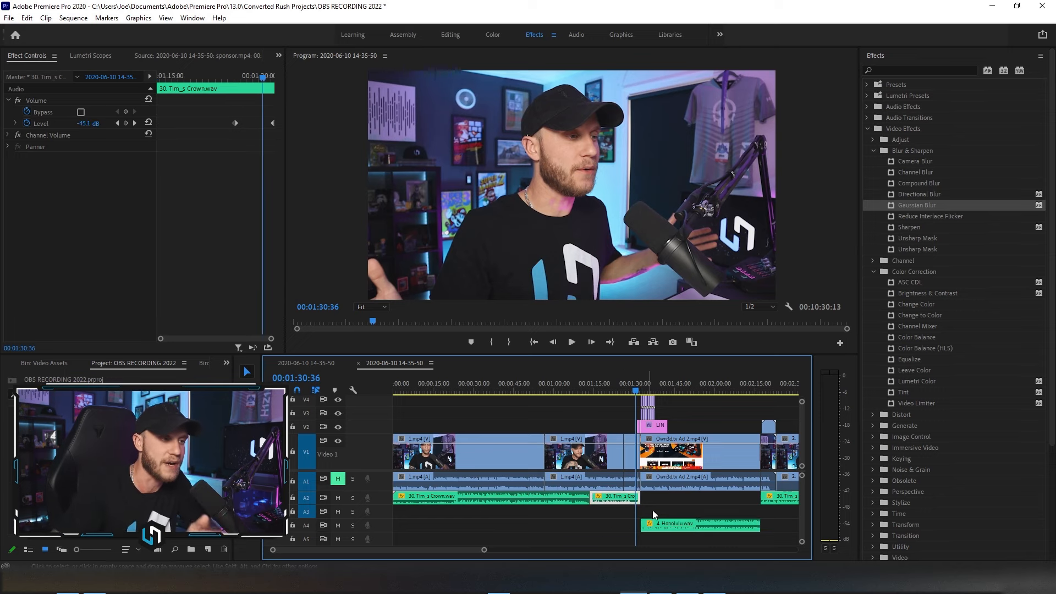
left_click(670, 524)
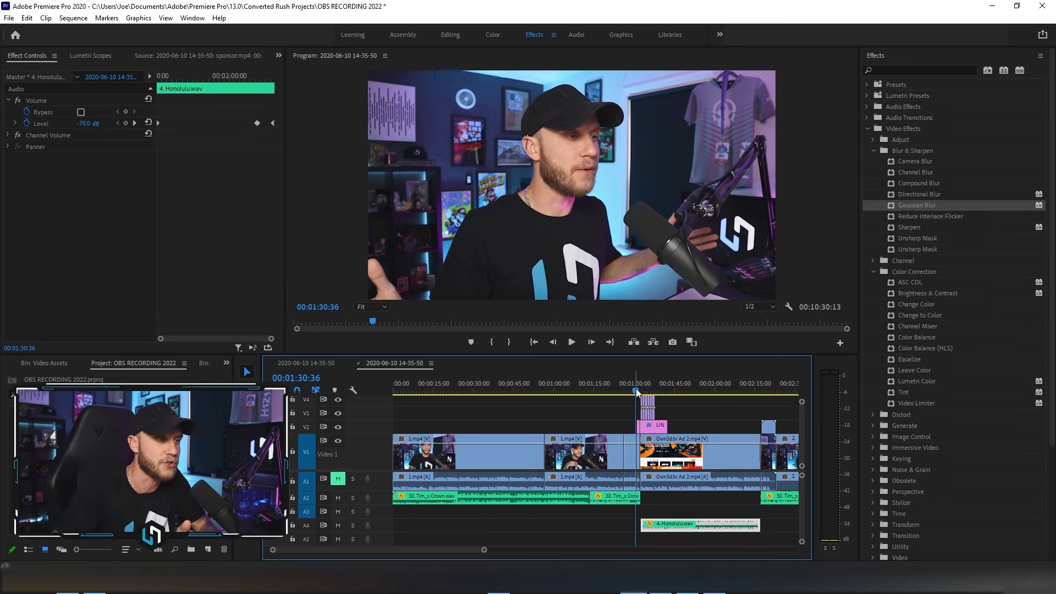
left_click_drag(636, 392, 642, 392)
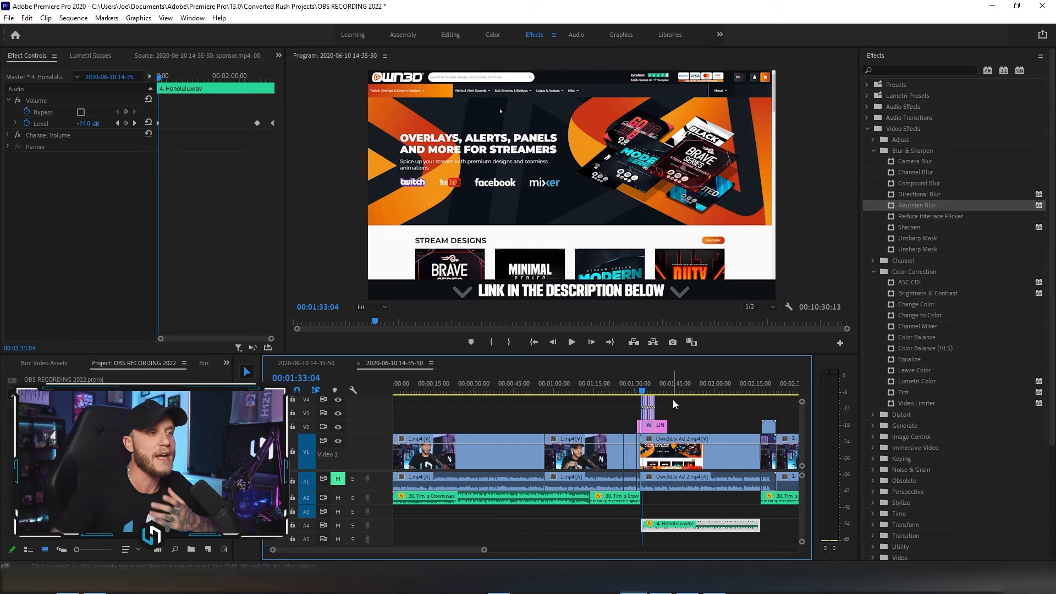
left_click(636, 392)
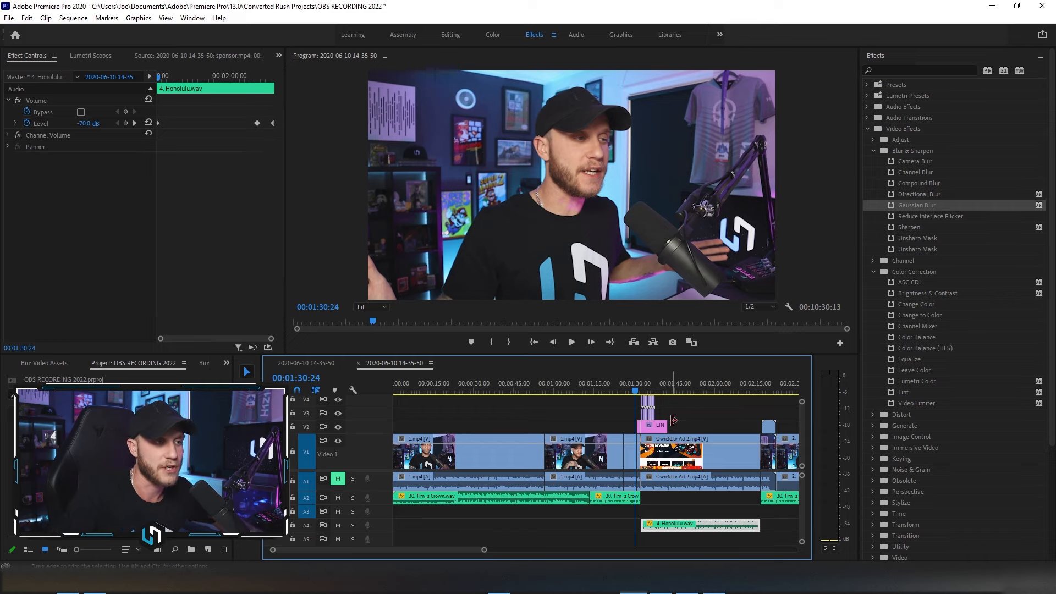
Apply the Push slide transition at the cut between sponsor.mp4 and Own3d.tv Ad 2.mp4 on track V1
scroll(677, 428, "up", 6)
left_click_drag(540, 393, 552, 396)
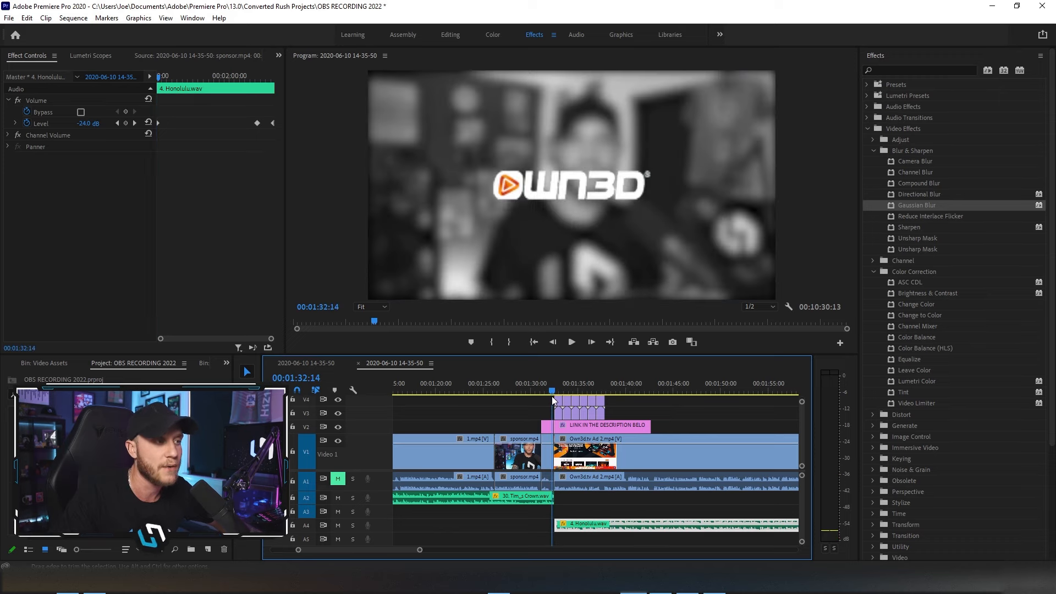
left_click(868, 129)
left_click(868, 139)
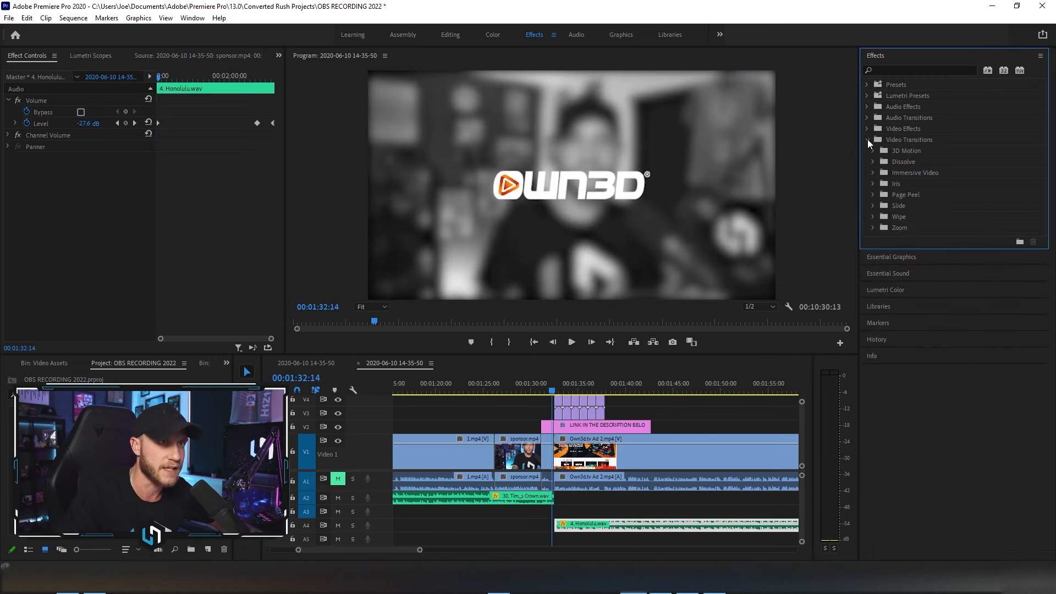
left_click(873, 206)
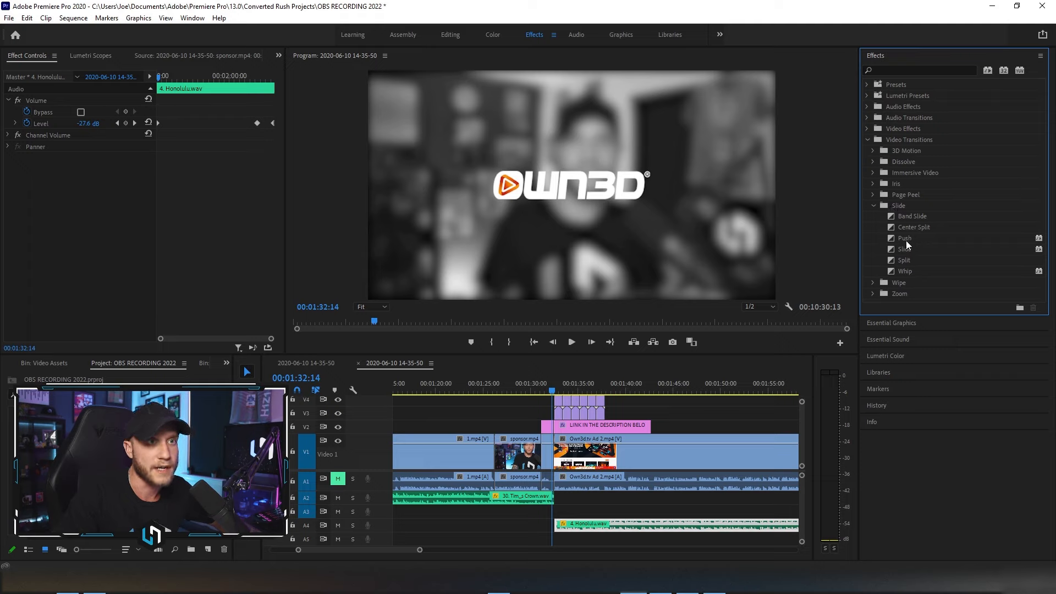
left_click_drag(905, 238, 563, 457)
scroll(556, 451, "up", 4)
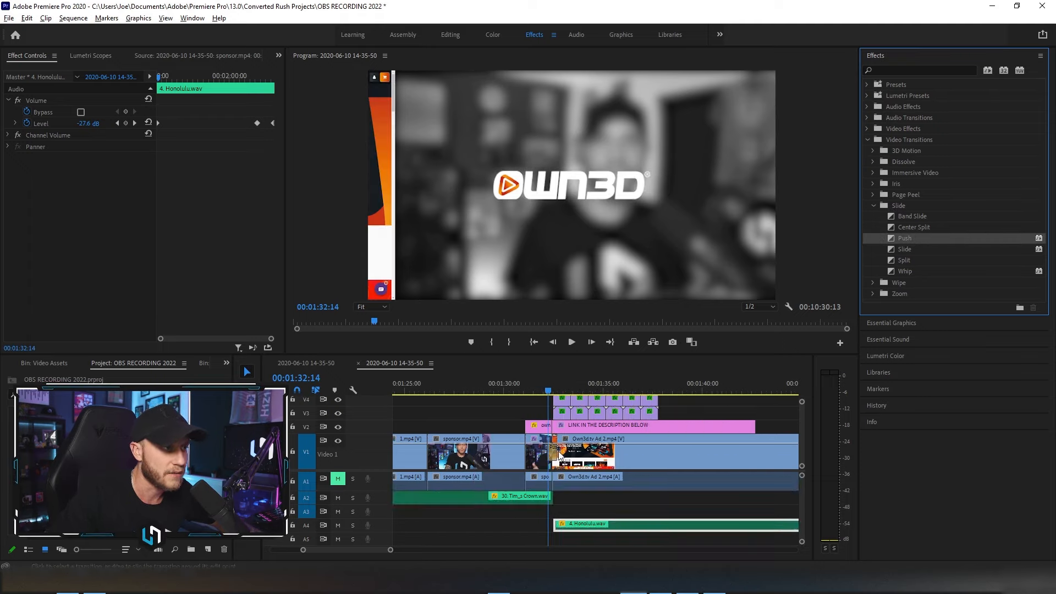
Play the sequence from just before the sponsor-to-ad cut to review the new Push transition
mouse_move(534, 392)
left_mouse_down()
mouse_move(627, 411)
mouse_move(531, 410)
left_mouse_up()
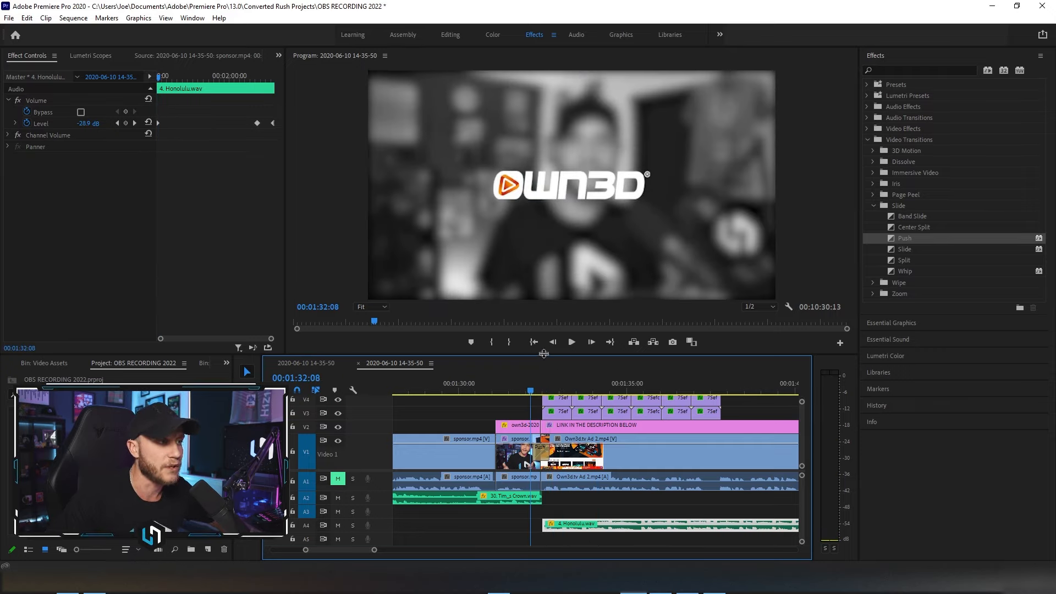
left_click(520, 393)
key("space")
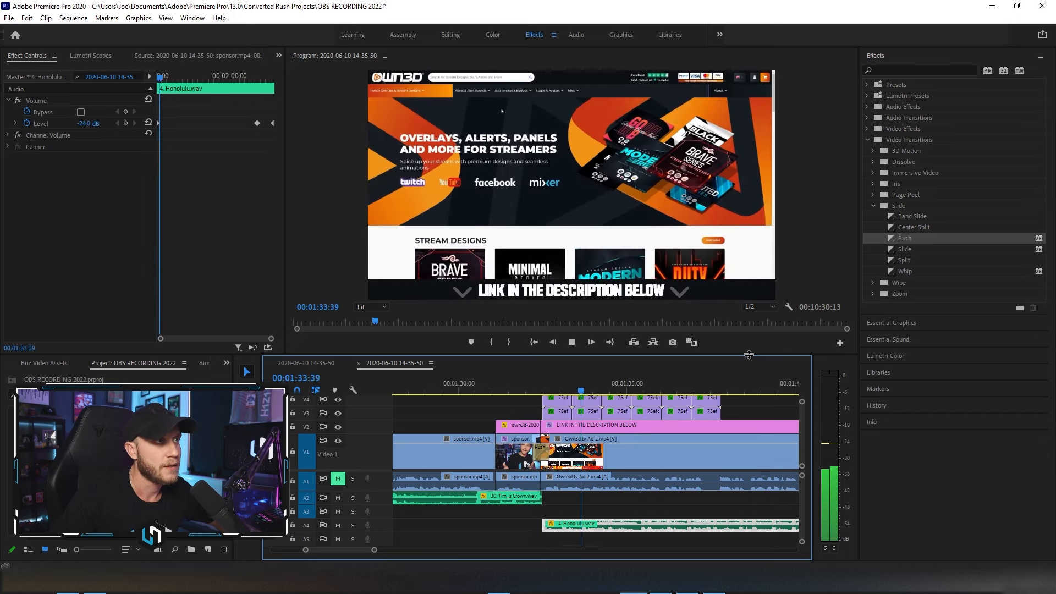
key("space")
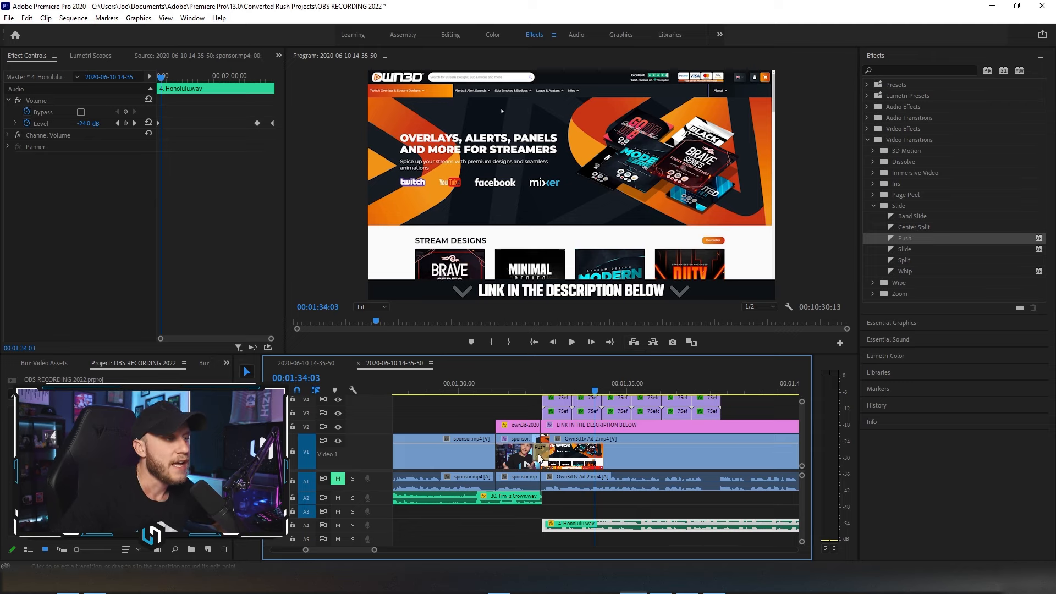
Set the Push transition's duration to 00:00:00:15
left_click(544, 458)
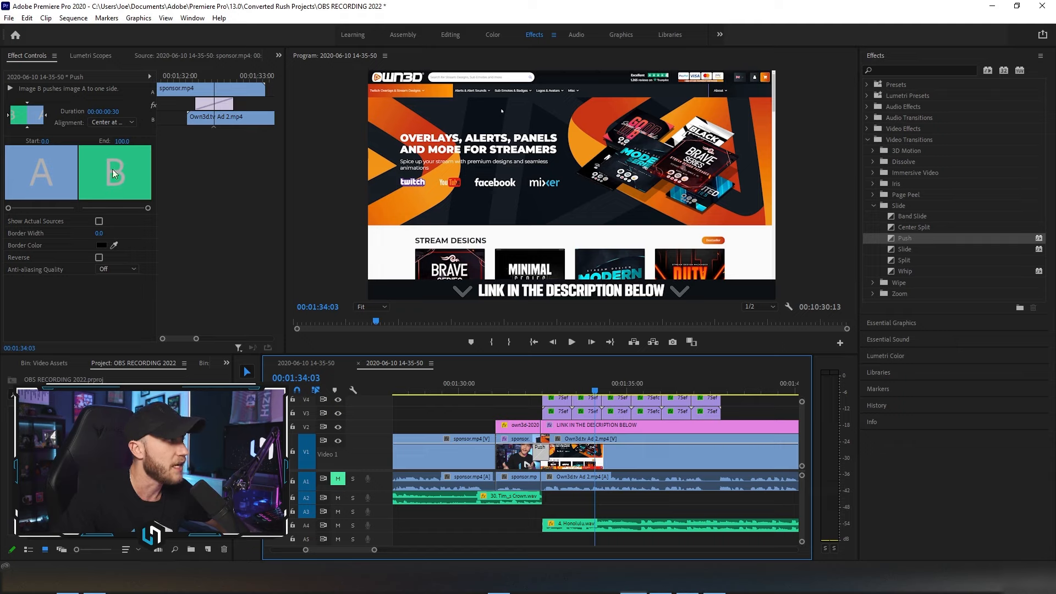
left_click(113, 112)
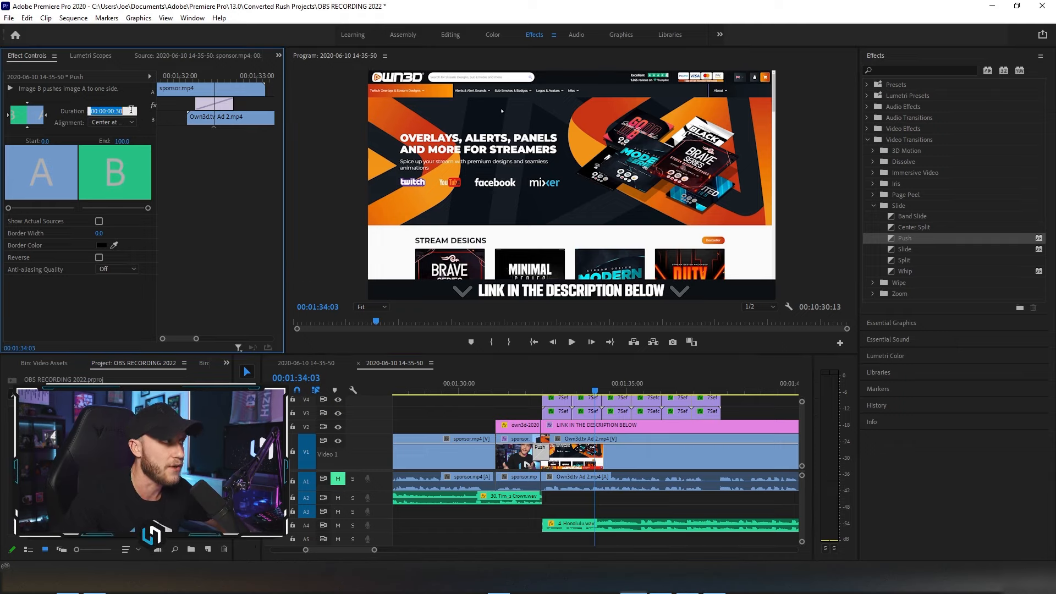
left_click(131, 110)
key("Return")
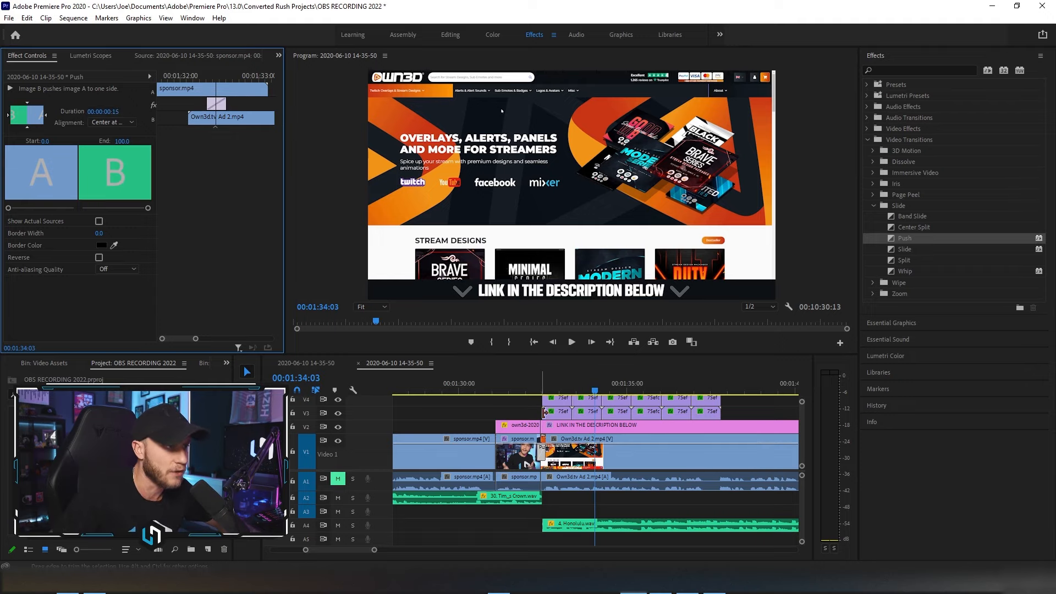
Play the shortened Push transition from 00:01:31:51 to check its speed
left_click(522, 389)
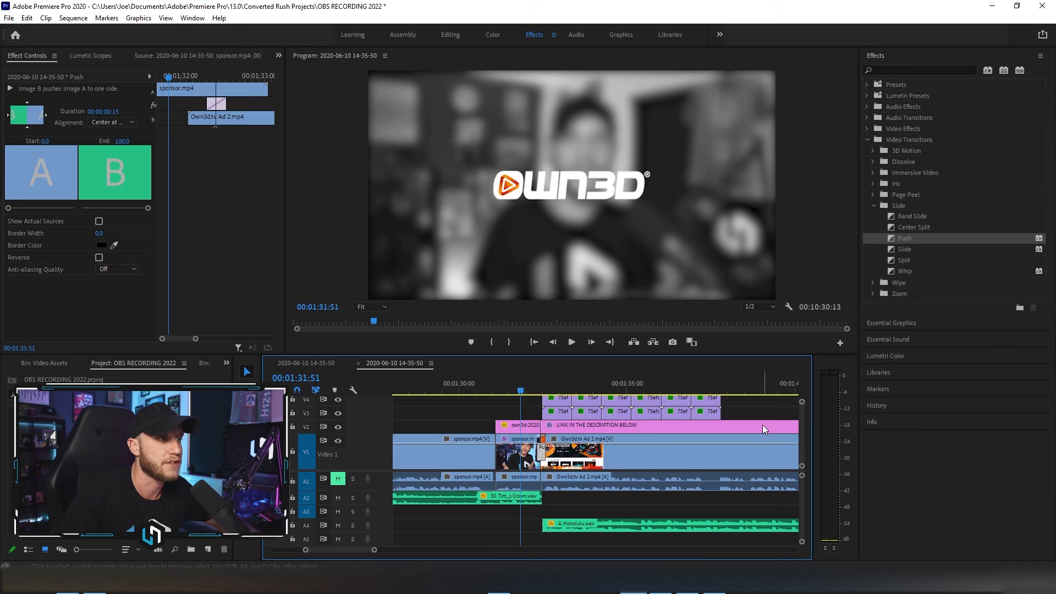
key("space")
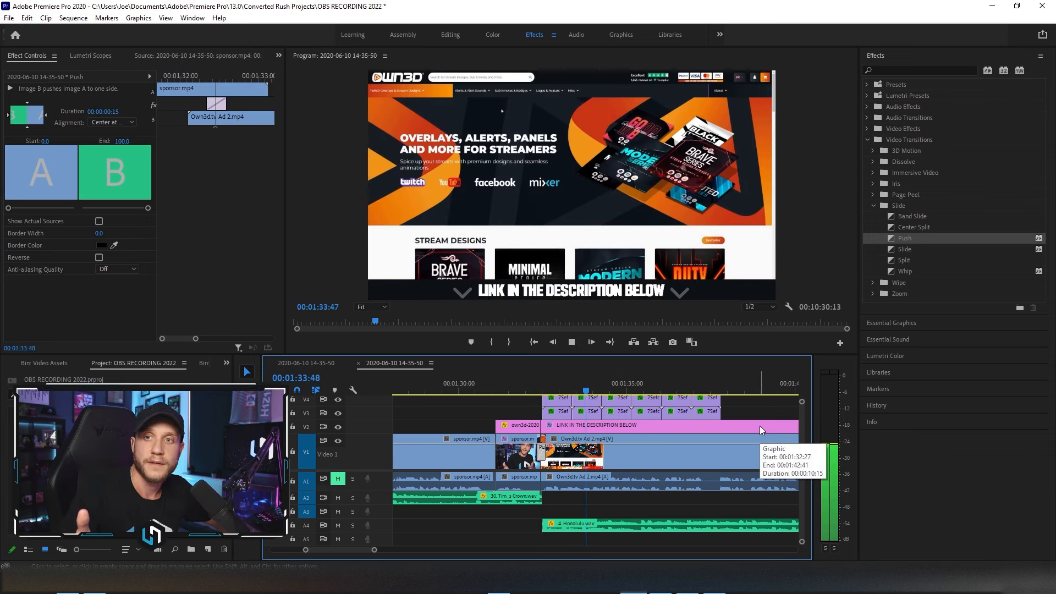
key("space")
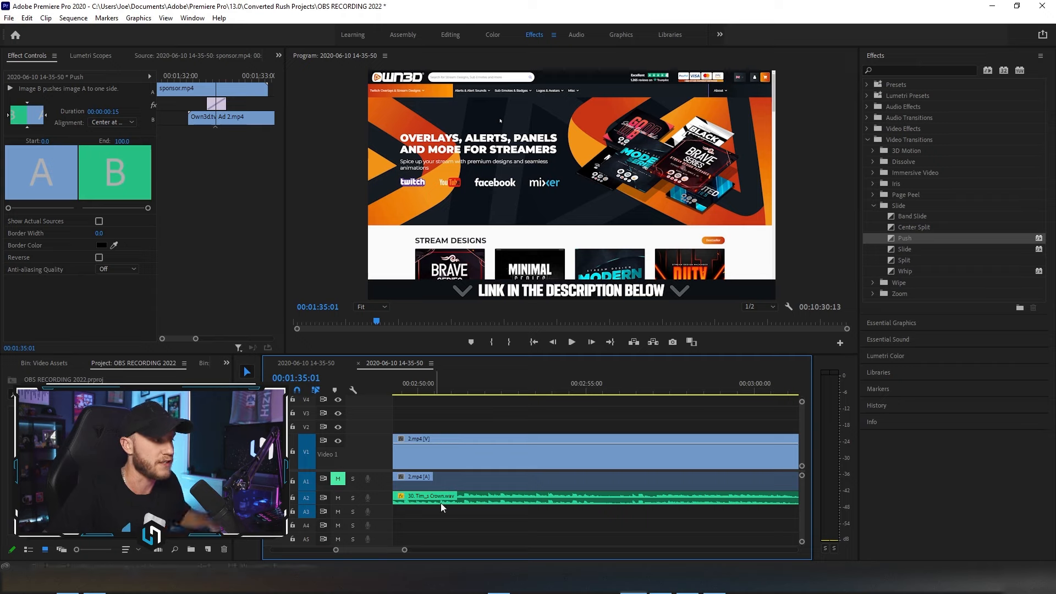
Place the playhead at 00:02:37:16 and select the 30. Tim_s Crown.wav clip there on track A2 to examine its volume level
scroll(552, 415, "down", 4)
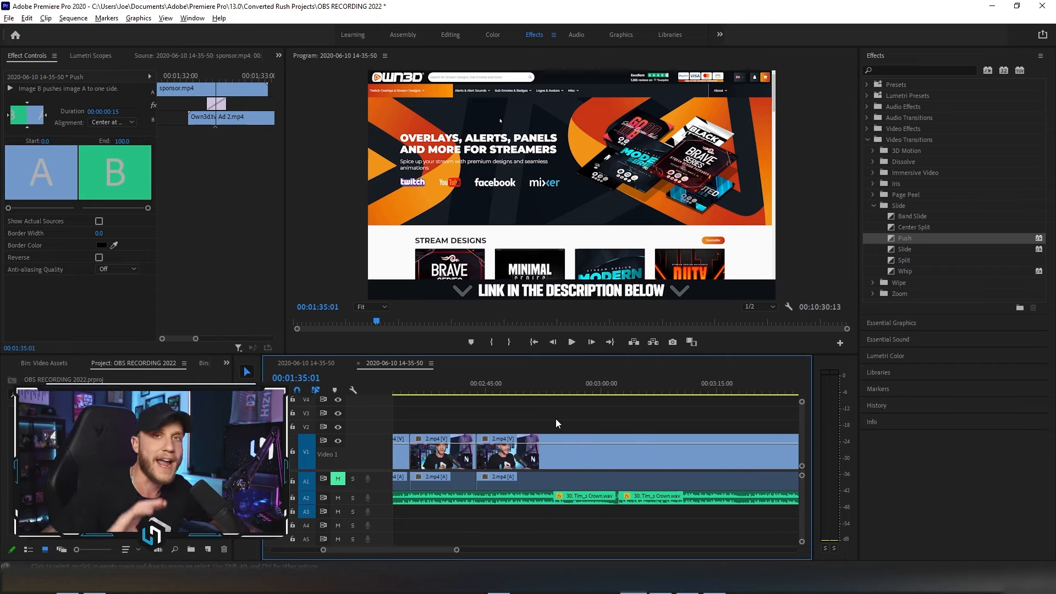
scroll(556, 420, "down", 5)
scroll(556, 425, "up", 3)
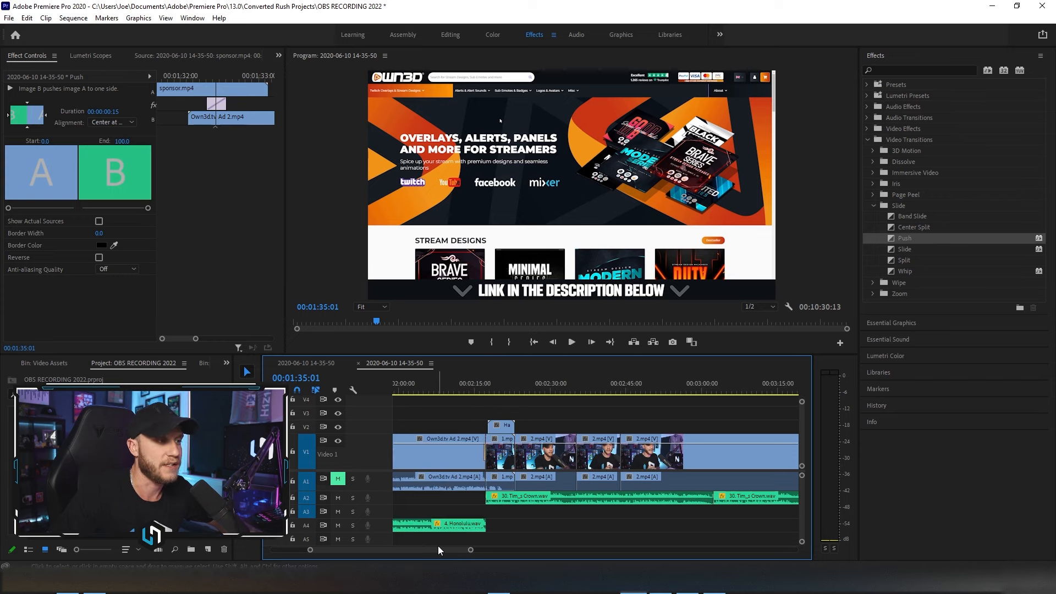
left_click_drag(486, 388, 590, 394)
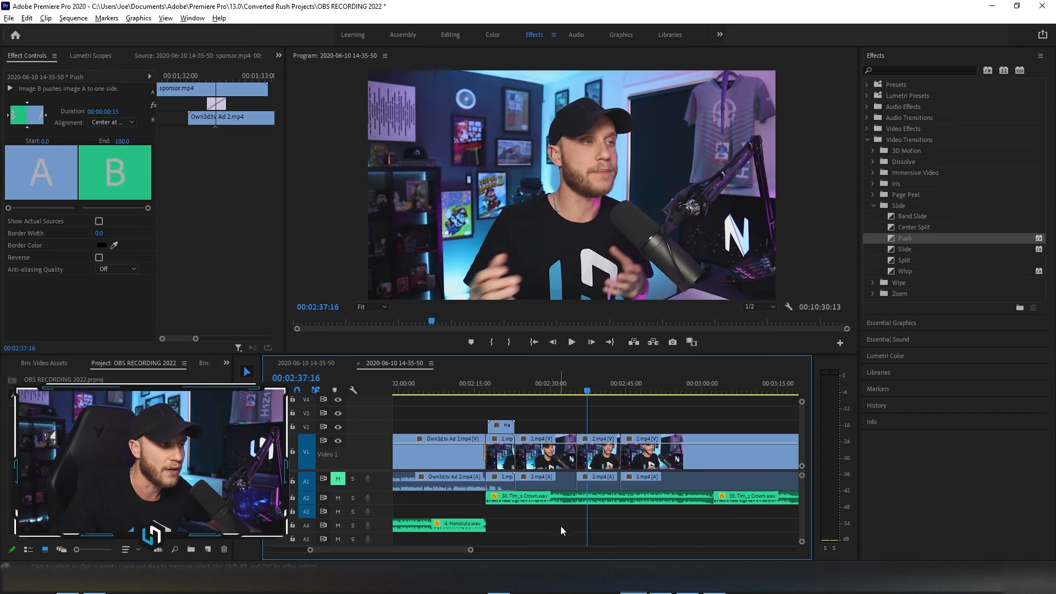
scroll(560, 526, "down", 4)
scroll(599, 521, "down", 2)
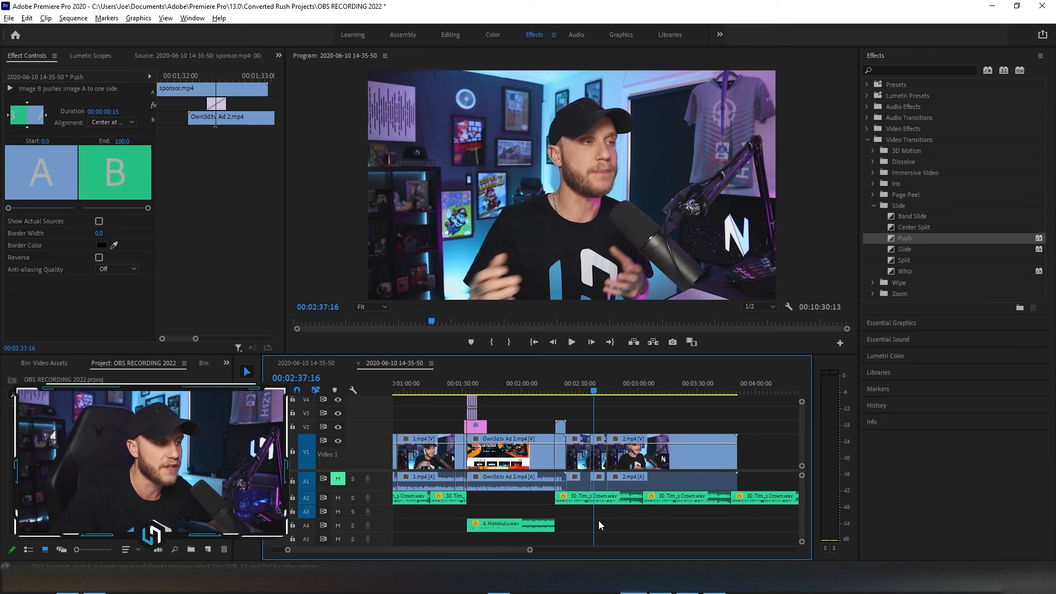
left_click(623, 498)
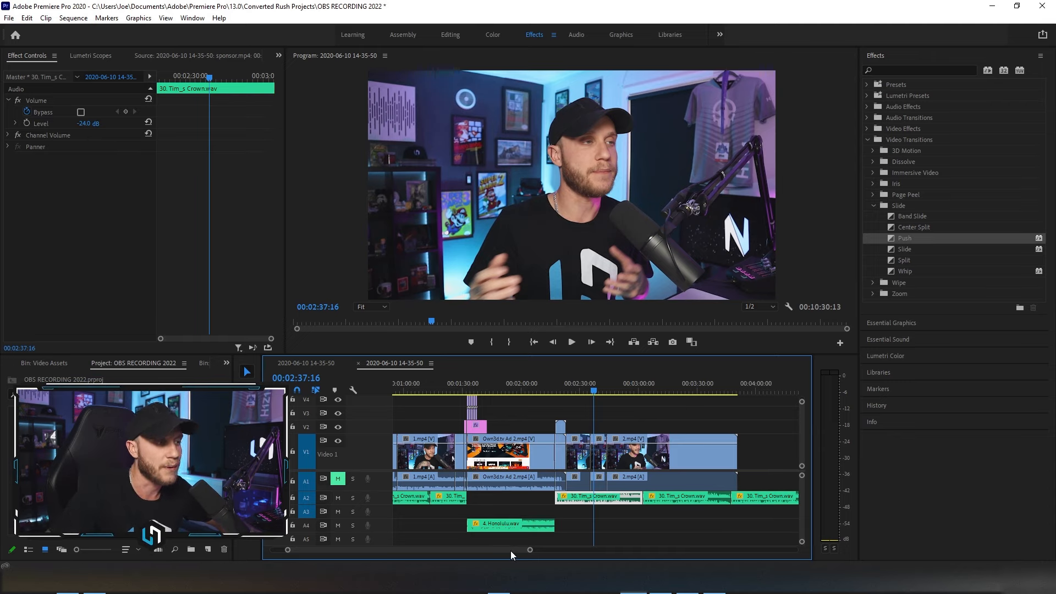
Select the next 30. Tim_s Crown.wav clip on track A2, just past 00:03:00:00, to examine its volume level
left_click_drag(511, 550, 531, 550)
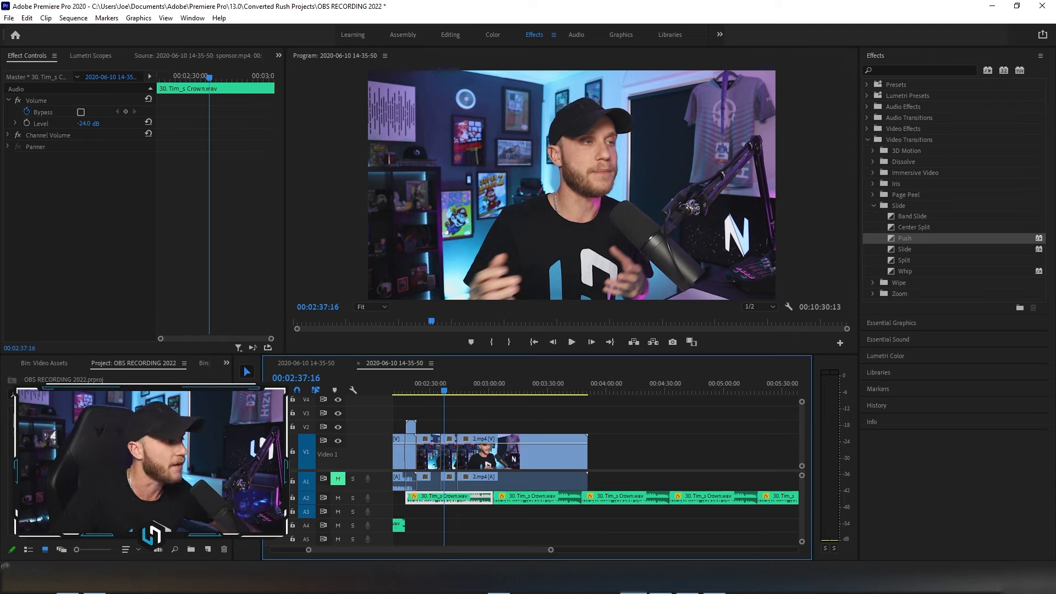
scroll(550, 440, "down", 1)
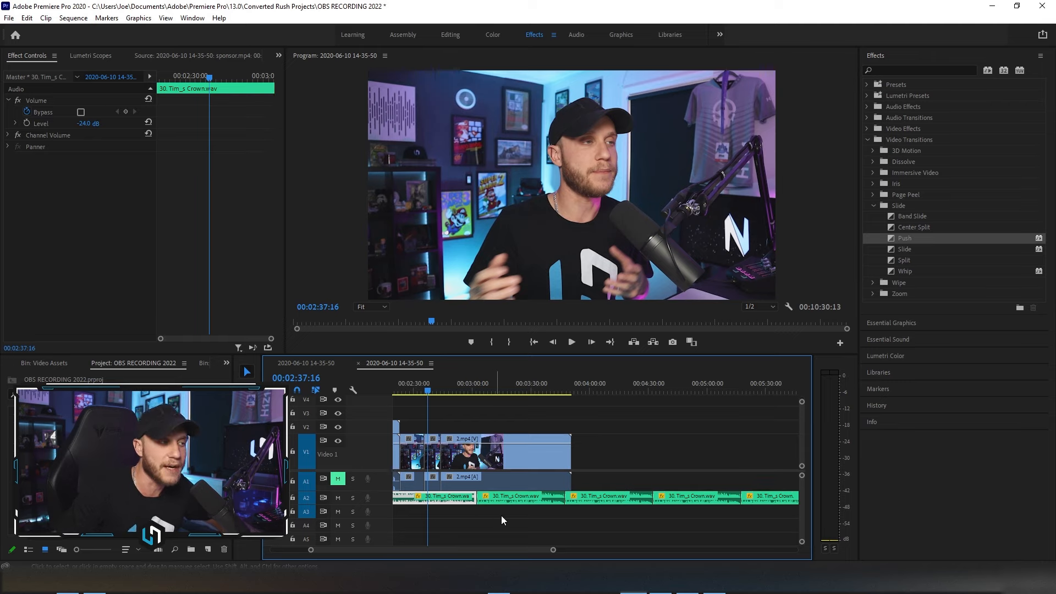
left_click(531, 499)
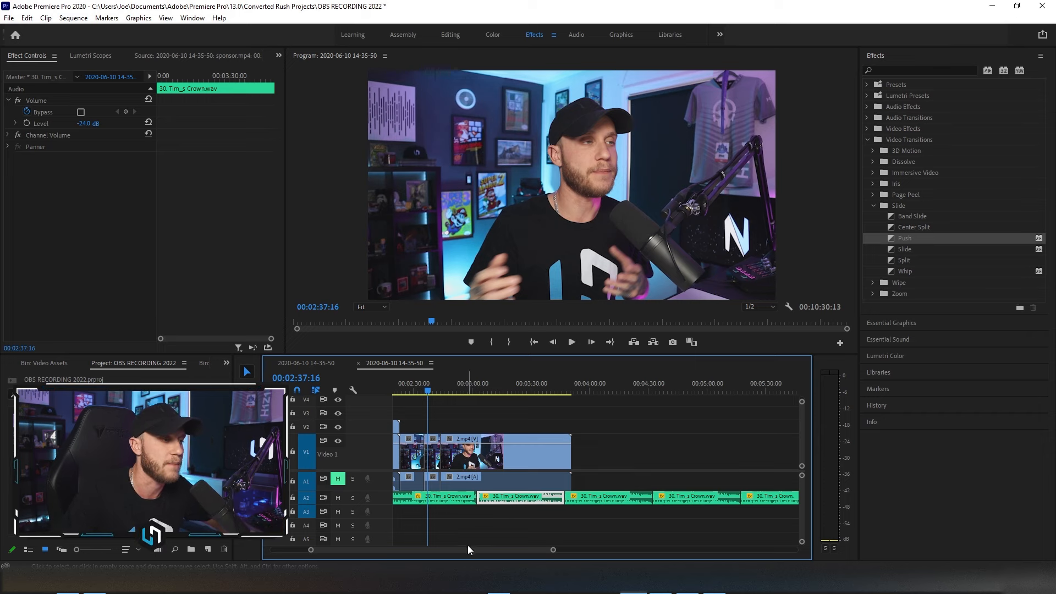
Place the playhead at 00:01:31:35 and toggle track V2's output to compare the blurred sponsor shot with and without the OWN3D logo
left_click_drag(468, 550, 440, 550)
scroll(478, 419, "up", 1)
scroll(477, 421, "up", 4)
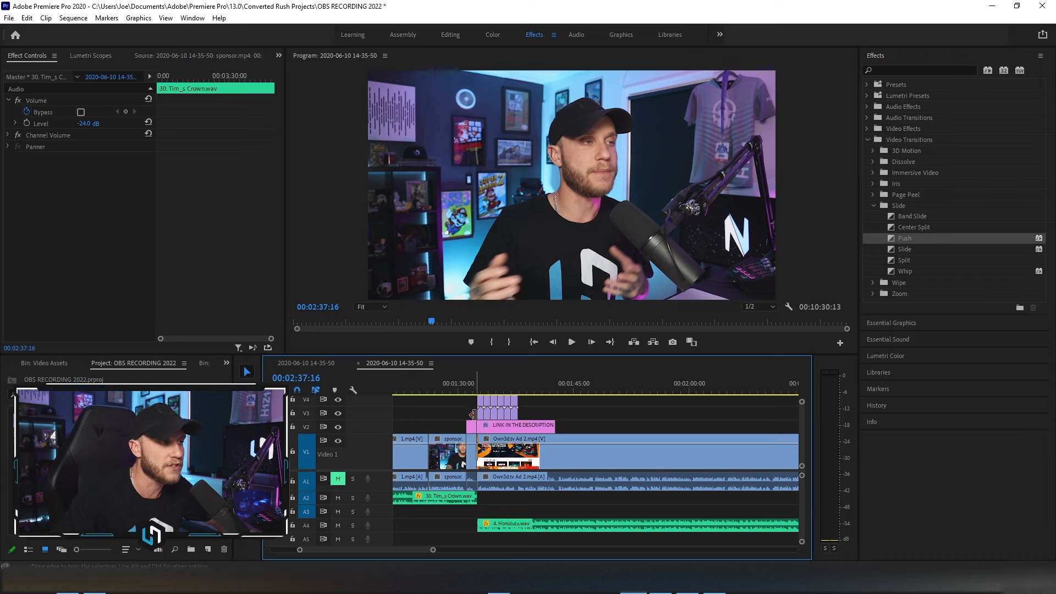
left_click(470, 390)
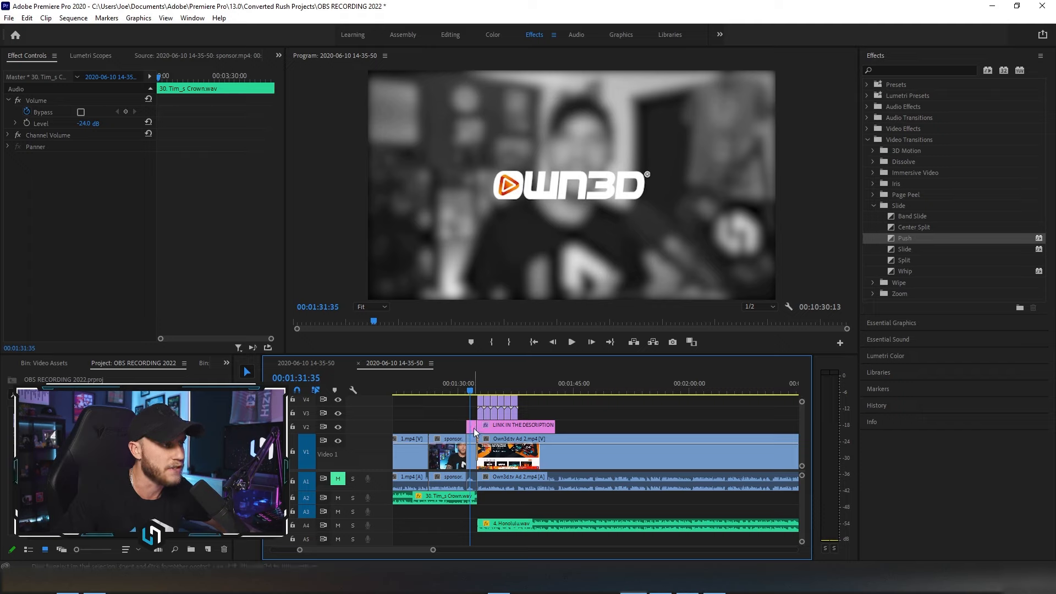
left_click(337, 427)
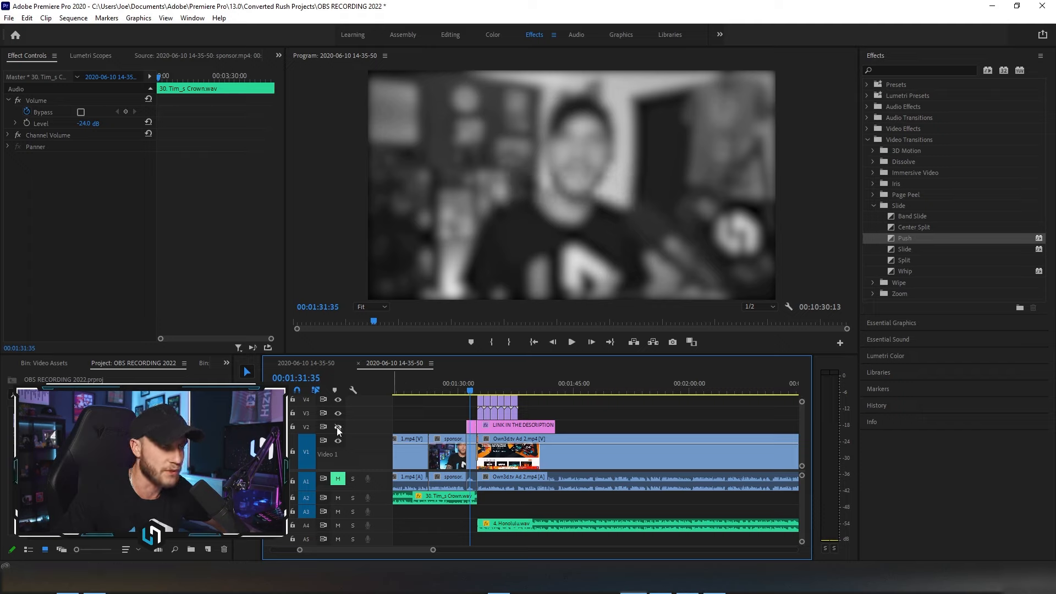
left_click(471, 455)
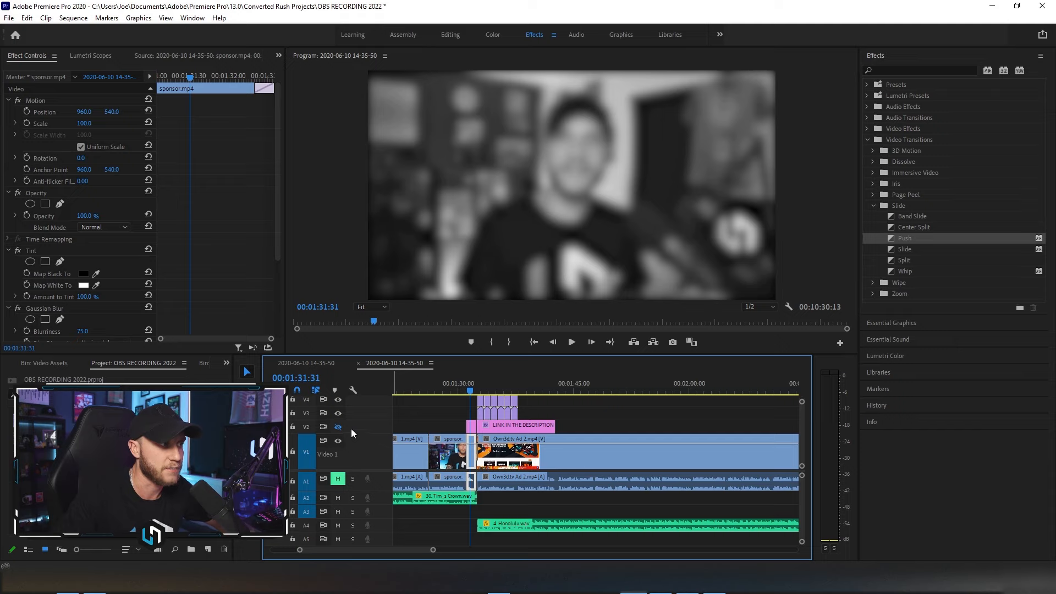
left_click(339, 428)
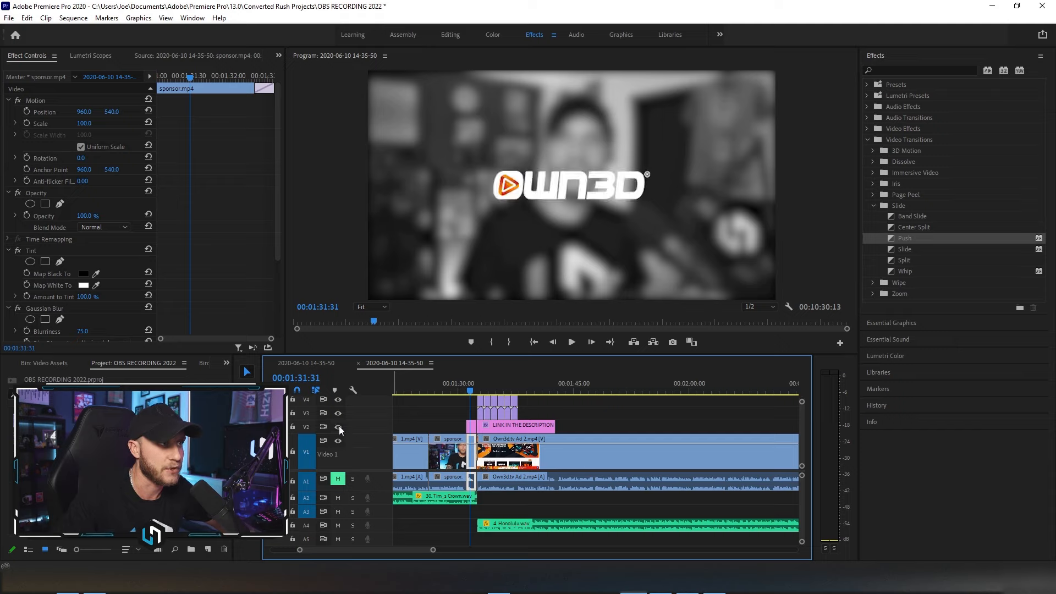
left_click(338, 428)
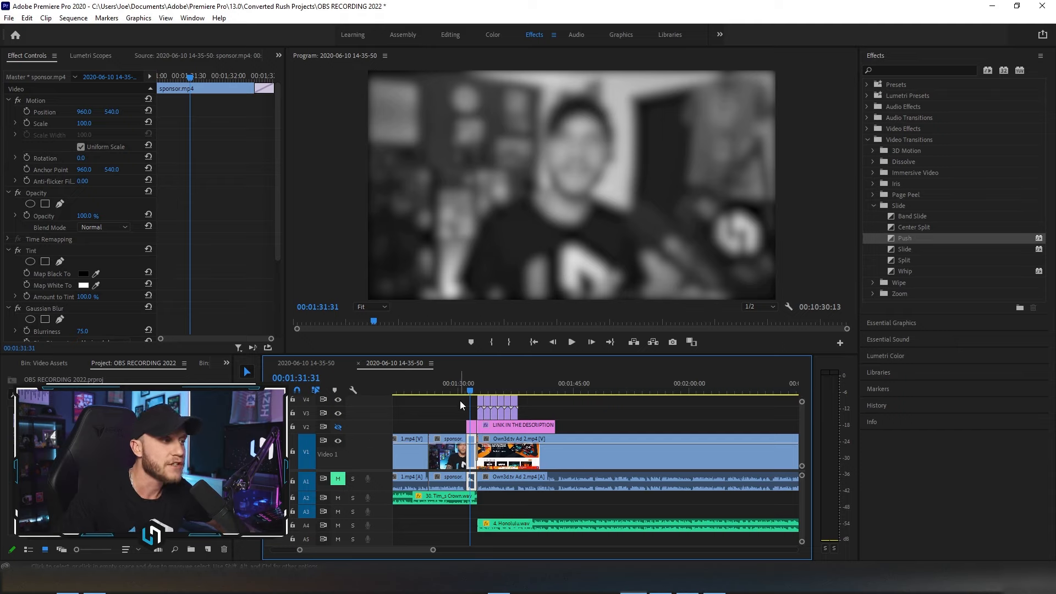
left_click(470, 425)
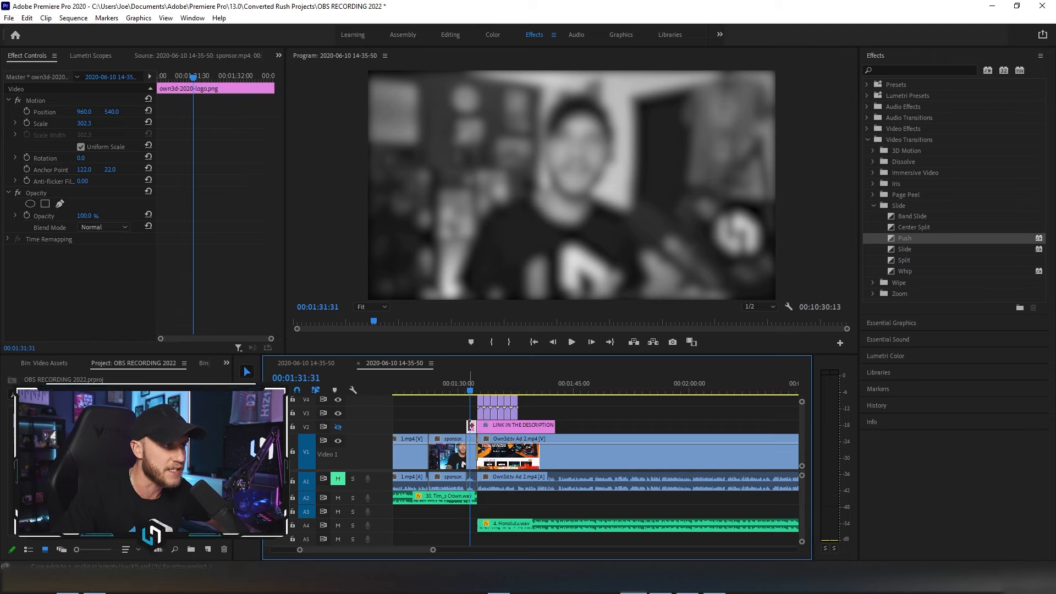
left_click(339, 428)
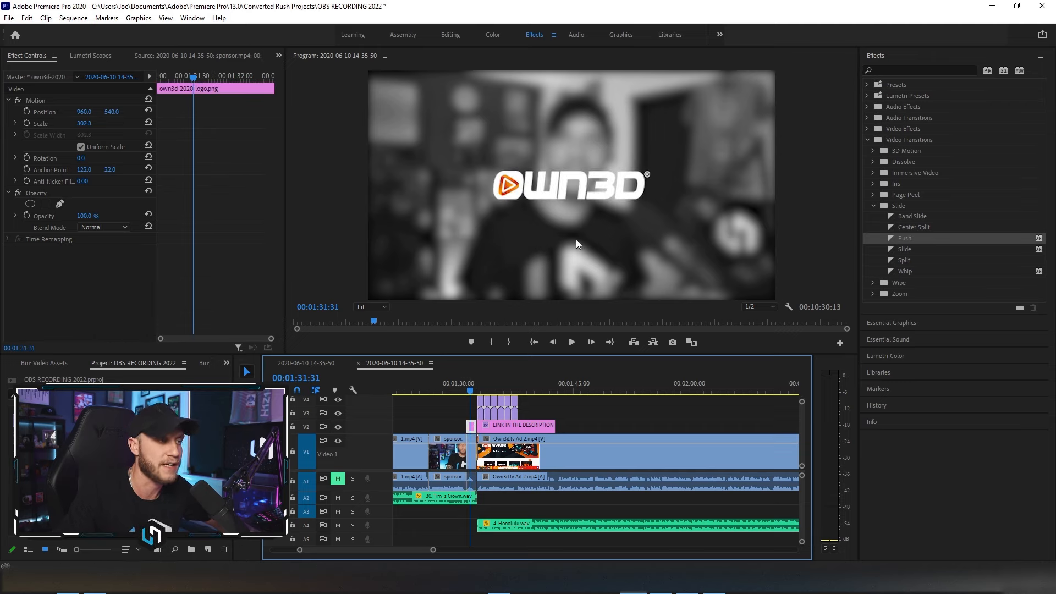
At 00:01:33:09, hide tracks V2 to V4 and show them again one by one to examine each overlay on the ad
left_click_drag(470, 394, 482, 393)
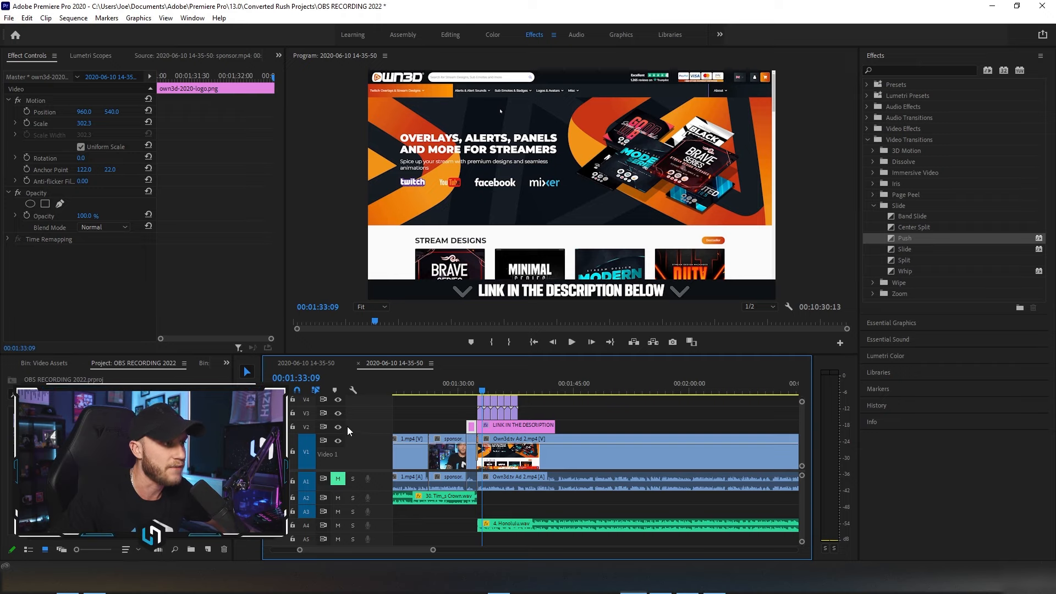
left_click_drag(339, 427, 338, 399)
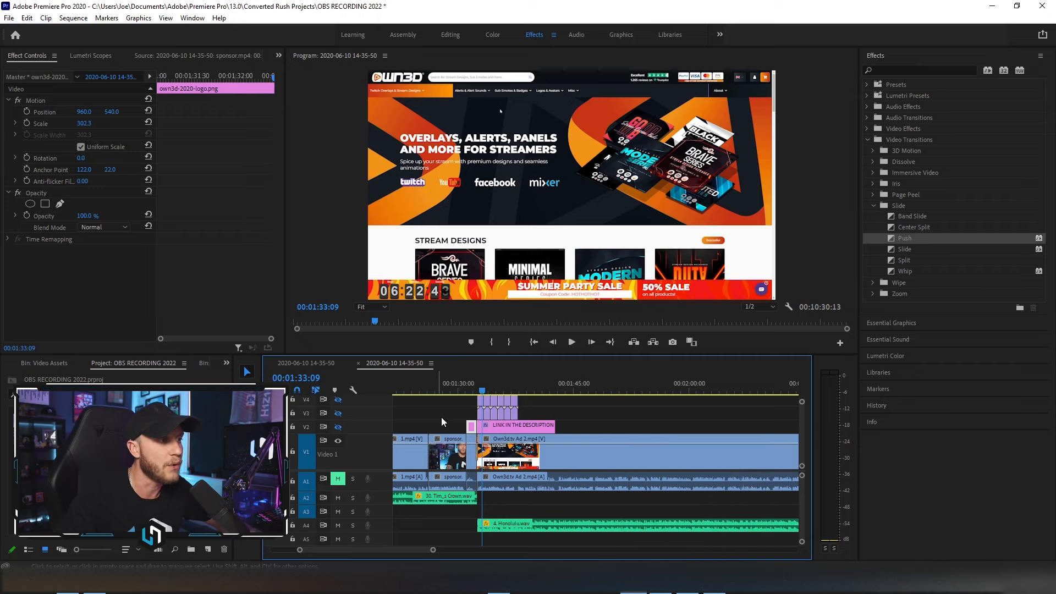
left_click(338, 427)
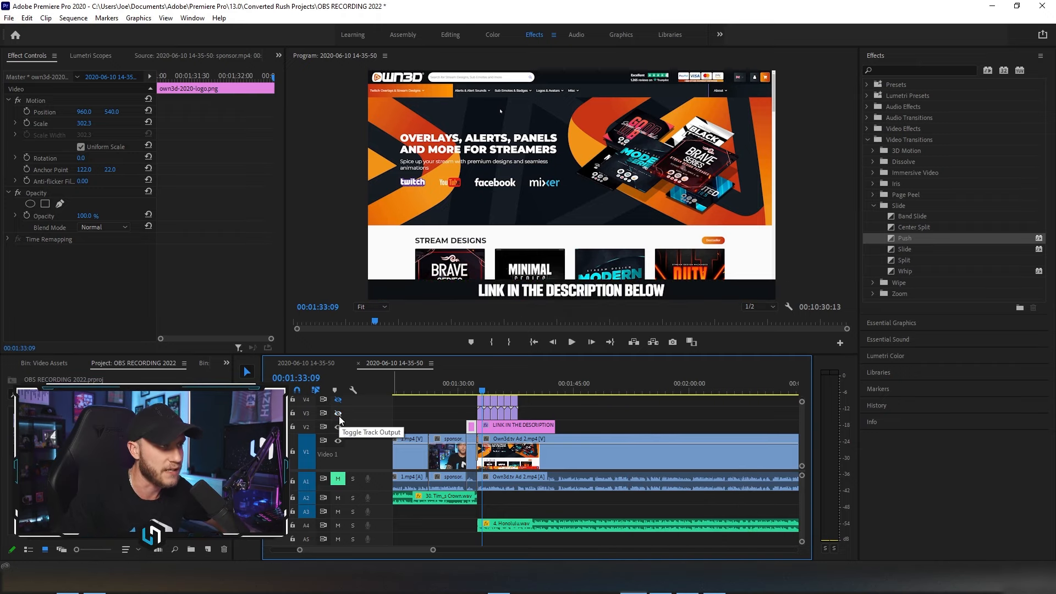
left_click(339, 414)
left_click(339, 399)
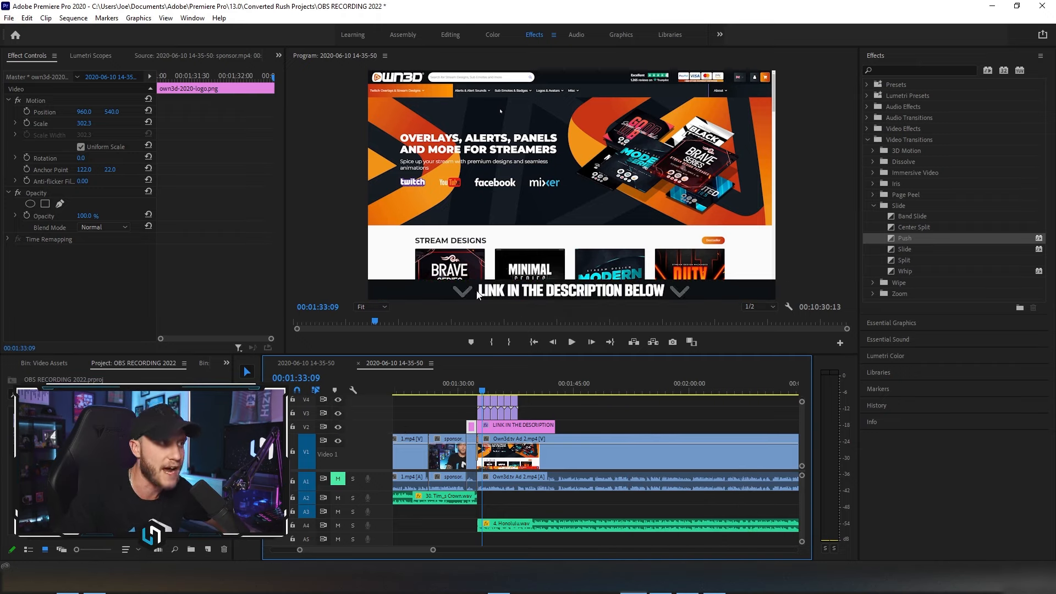
Scrub the sequence from 00:02:18:00 to 00:02:21:31 to review the intro graphic overlay after the sponsor ad
left_click(507, 456)
left_click_drag(576, 391, 583, 391)
left_click(483, 383)
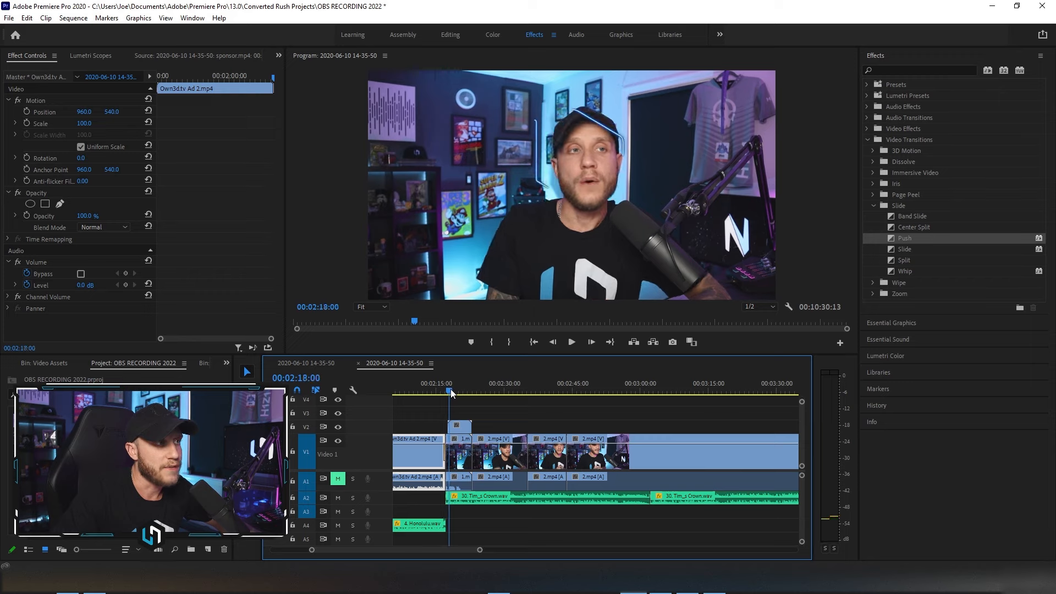
mouse_move(450, 389)
left_mouse_down()
mouse_move(484, 395)
mouse_move(448, 392)
mouse_move(466, 392)
left_mouse_up()
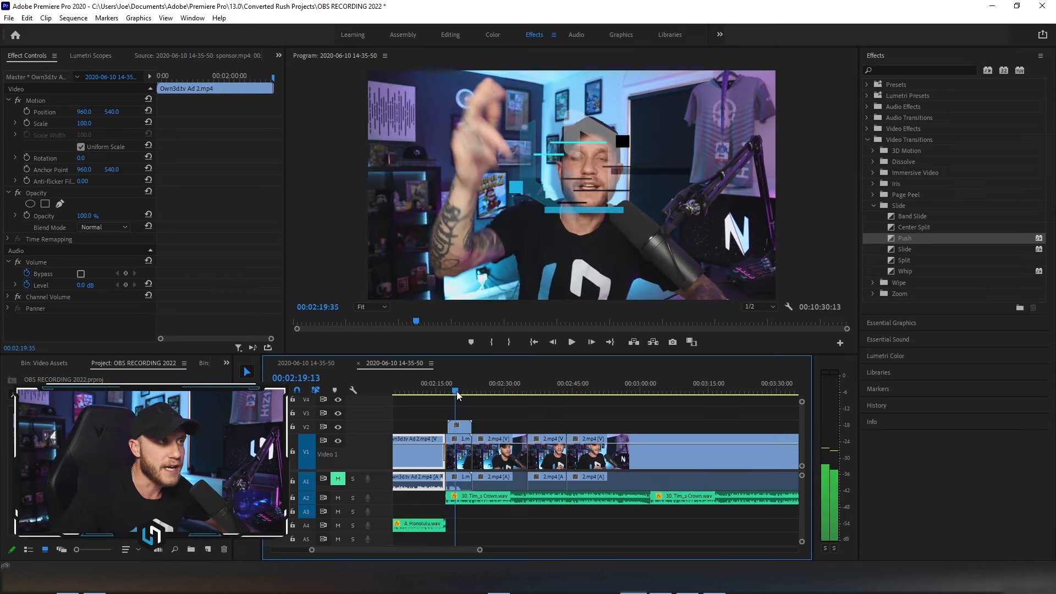
Open Hammer Dance Intro Graphic.mov from the Video Assets bin in the Source Monitor and scrub back to 00:00:00:11 to preview it
left_click(45, 363)
double_click(83, 440)
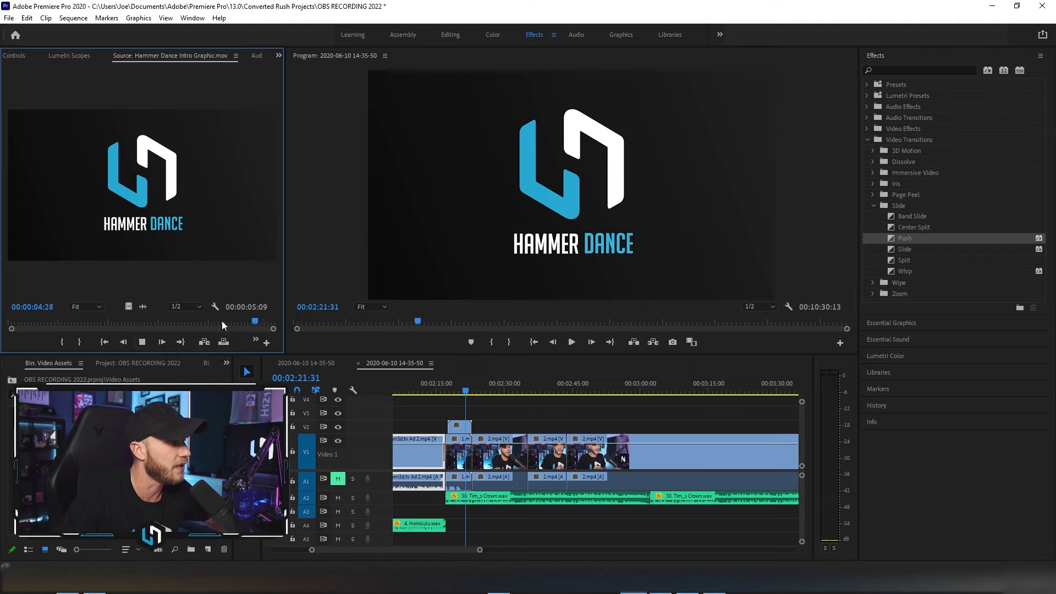
left_click_drag(259, 323, 25, 322)
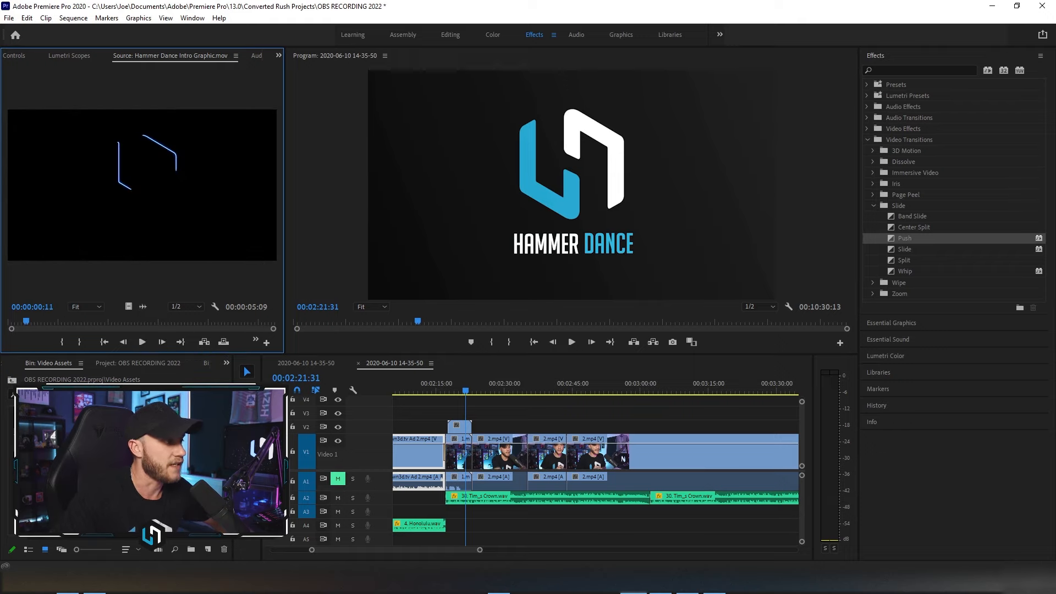
left_click_drag(83, 441, 458, 424)
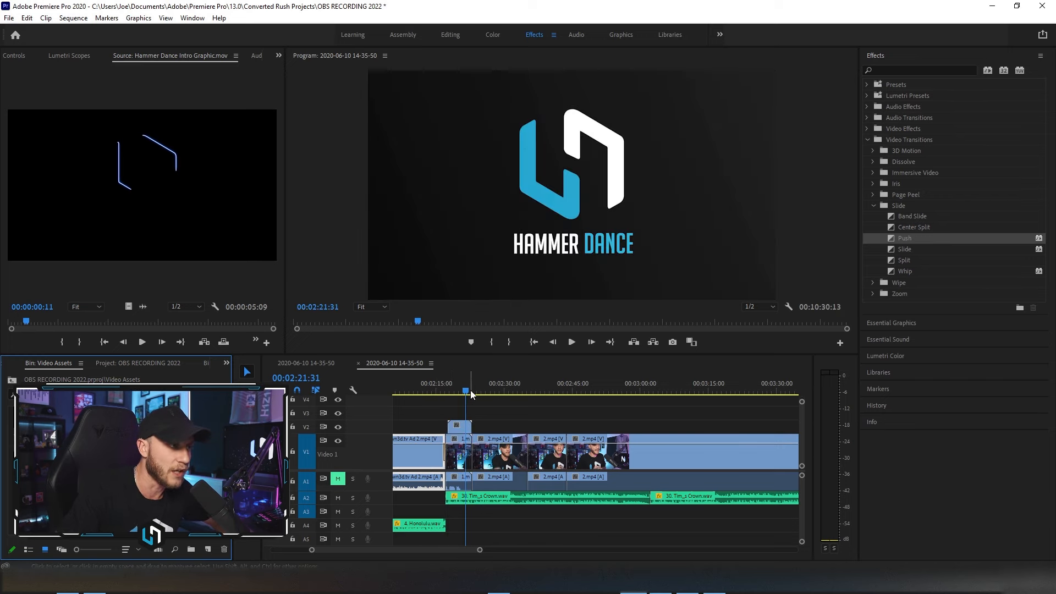
Scrub the sequence from 00:02:17:31 to 00:02:27:56 to review how the intro graphic leads into the main footage
left_click(452, 393)
left_click(449, 393)
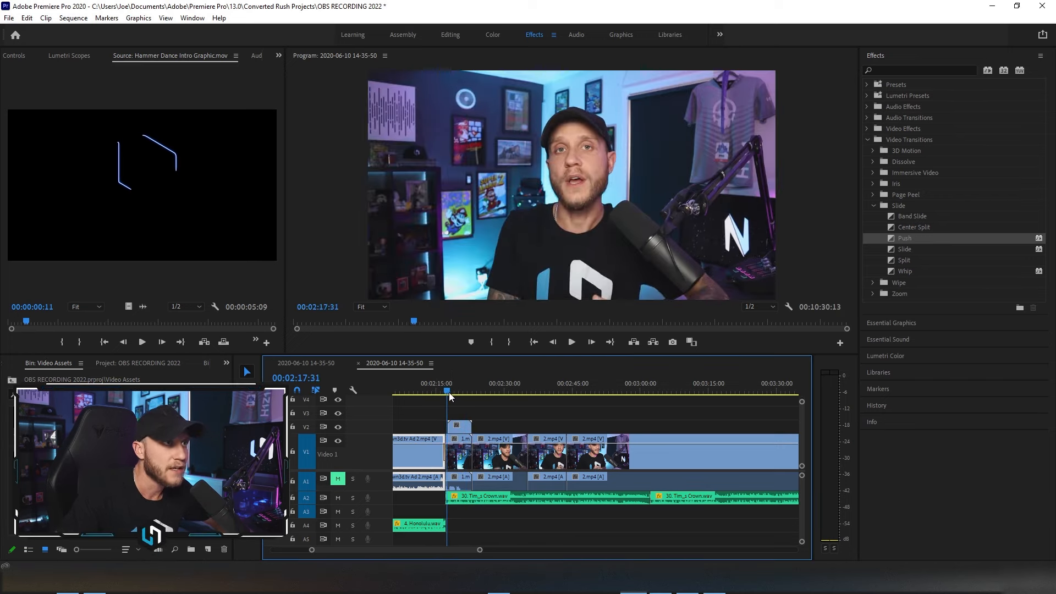
left_click_drag(450, 393, 497, 408)
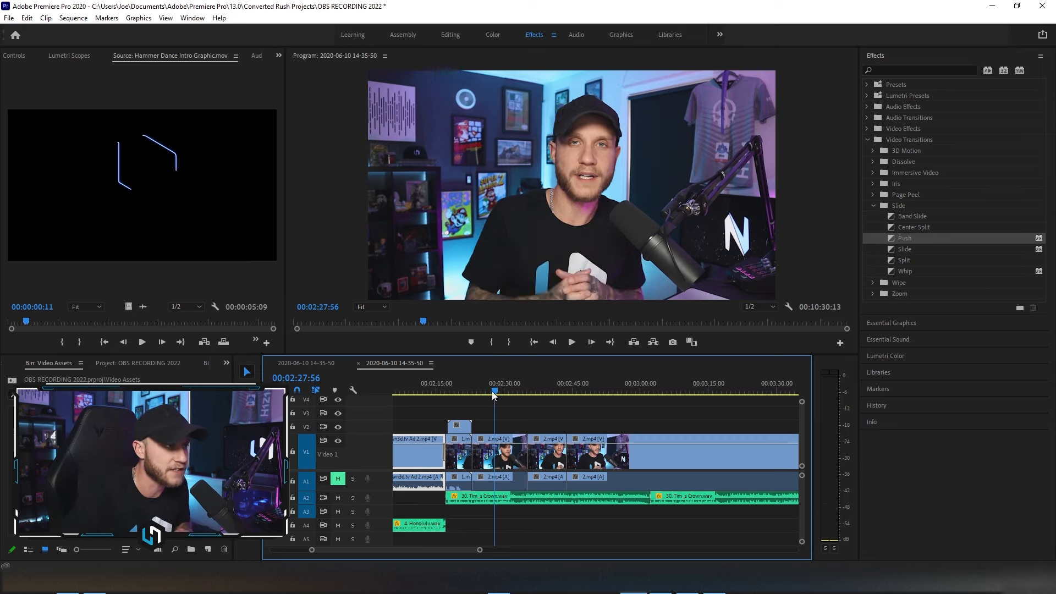
Place the subscribe graphic from the Video Assets bin on track V2 at 00:02:26:43 and check it at 00:02:29:30
left_click(489, 391)
left_click_drag(50, 418, 492, 428)
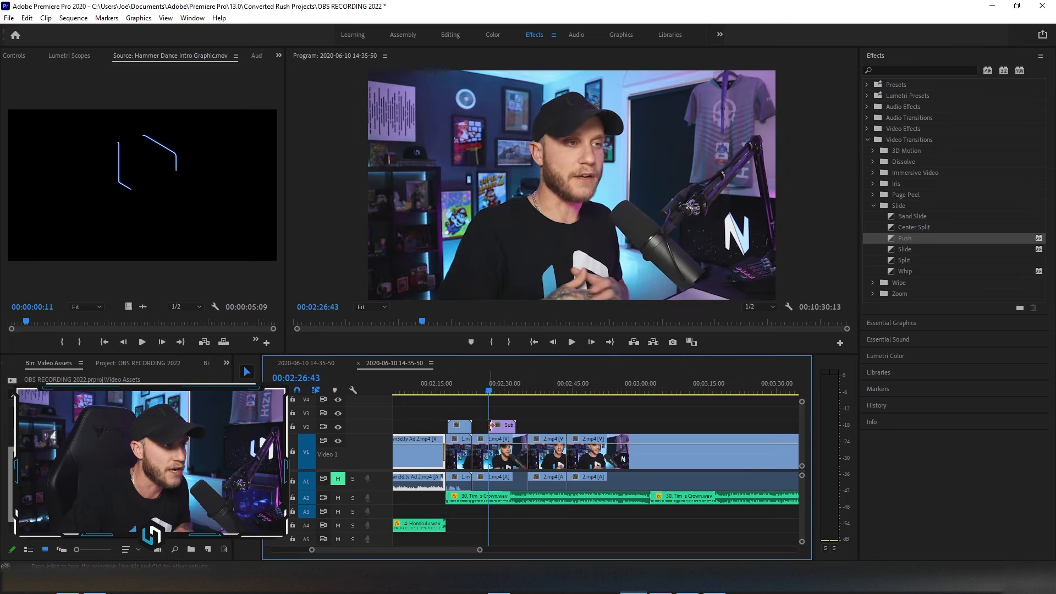
left_click(491, 391)
left_click_drag(492, 391, 501, 391)
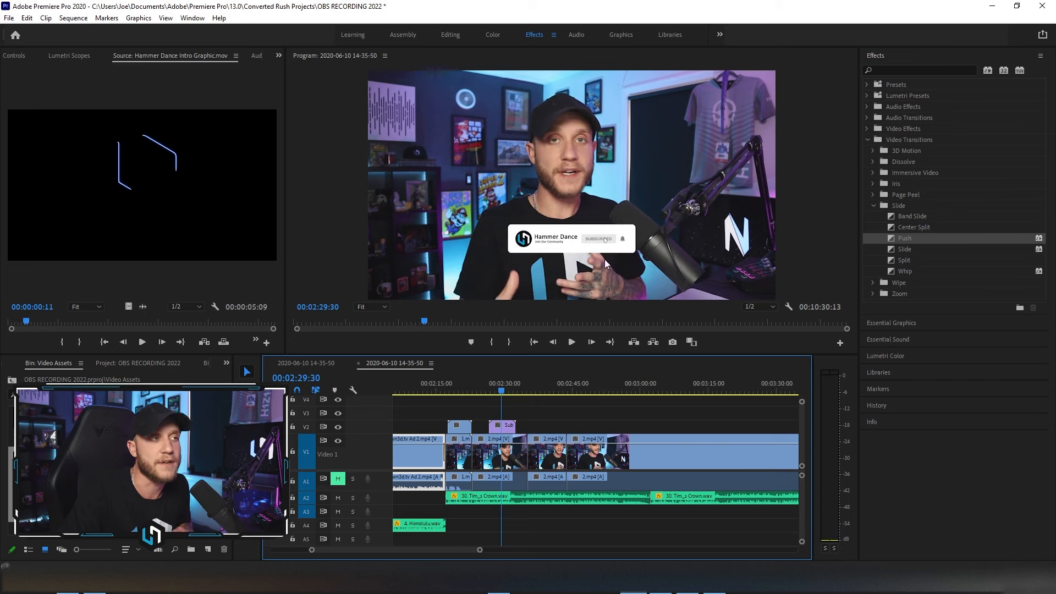
Move the subscribe graphic down to the lower edge of the video frame and play the section to check its position
left_click(566, 249)
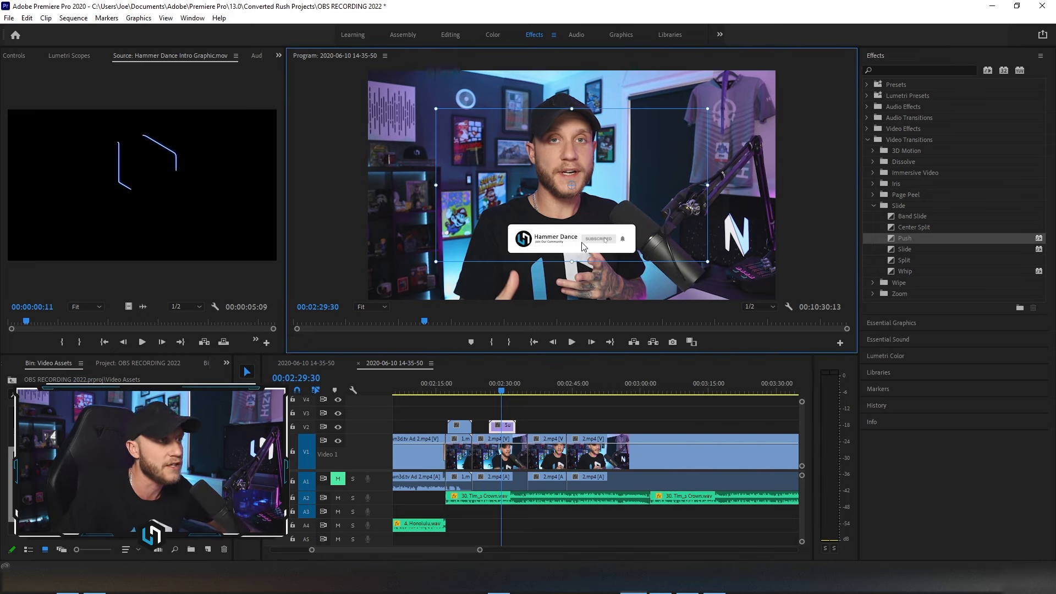
left_click_drag(571, 244, 570, 285)
left_click(482, 391)
key("space")
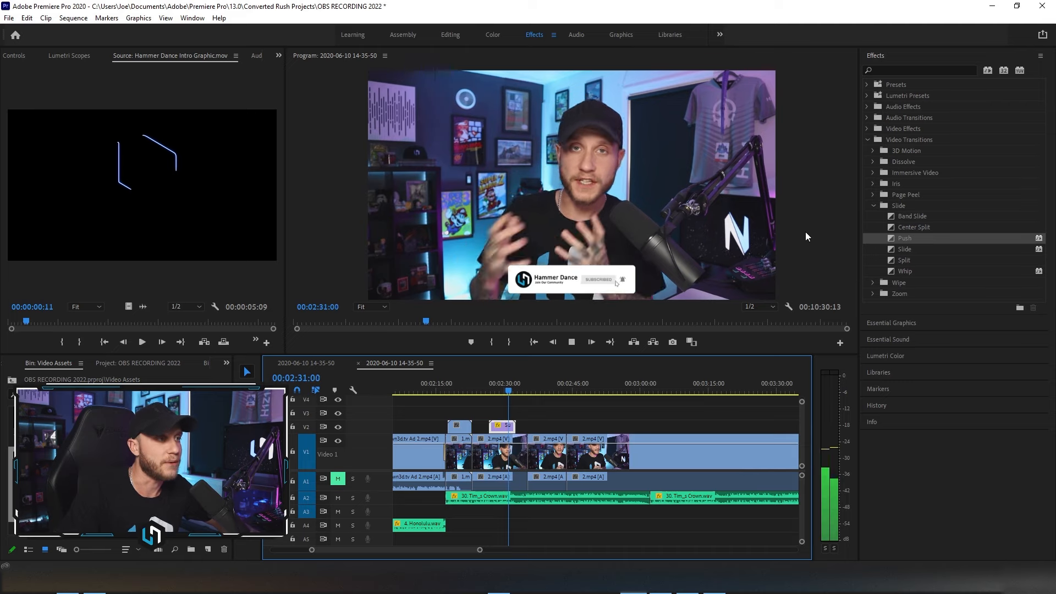
key("space")
Return the playhead to 00:01:31:48 and select the sponsor.mp4 clip just before the blurred section for comparison
left_click_drag(512, 393, 457, 392)
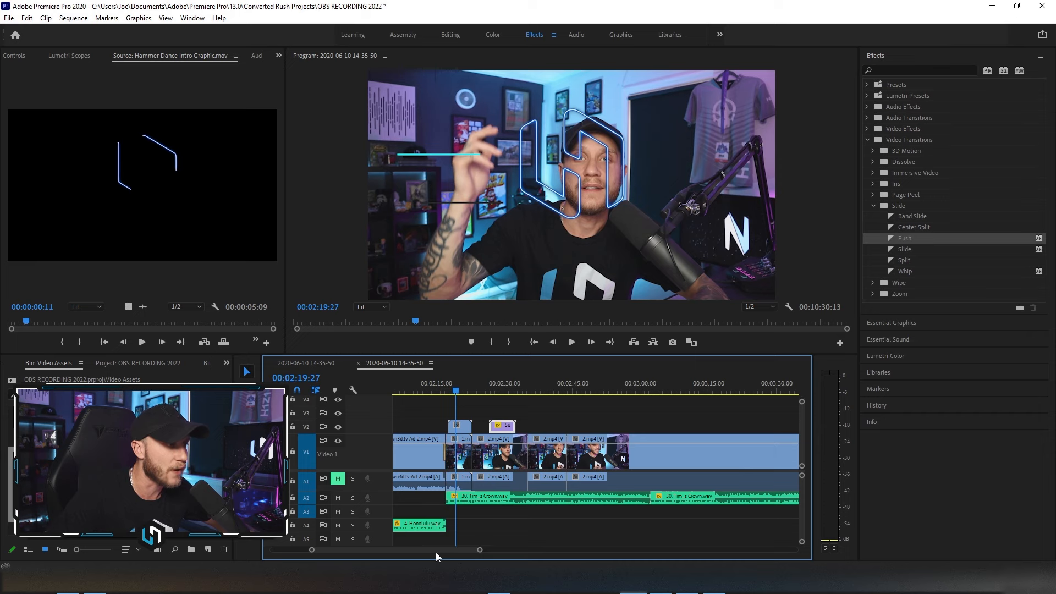
left_click_drag(435, 553, 421, 550)
left_click(496, 383)
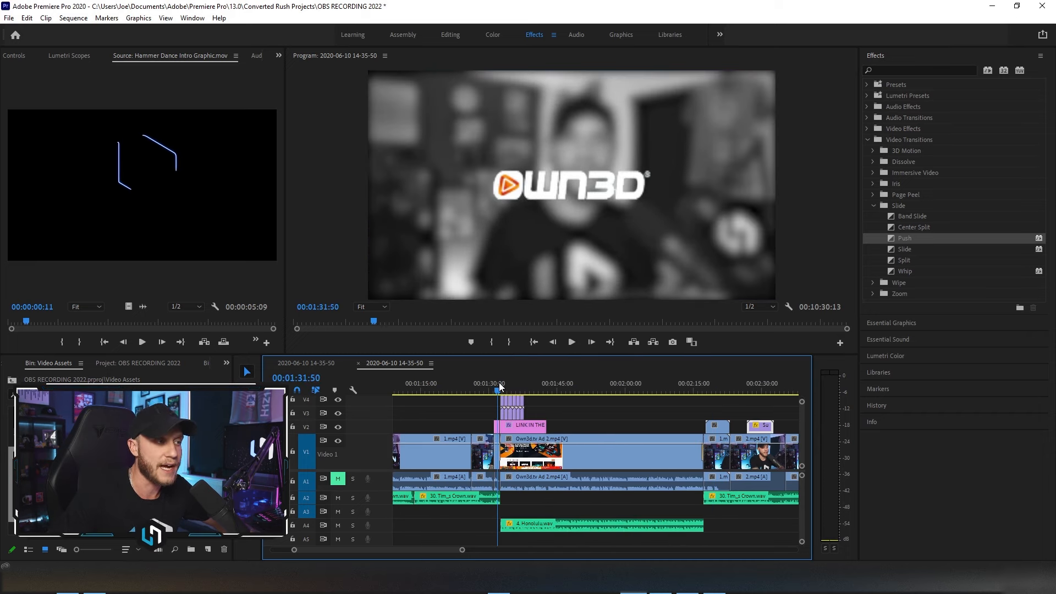
scroll(484, 407, "up", 4, "alt")
scroll(494, 411, "up", 2, "alt")
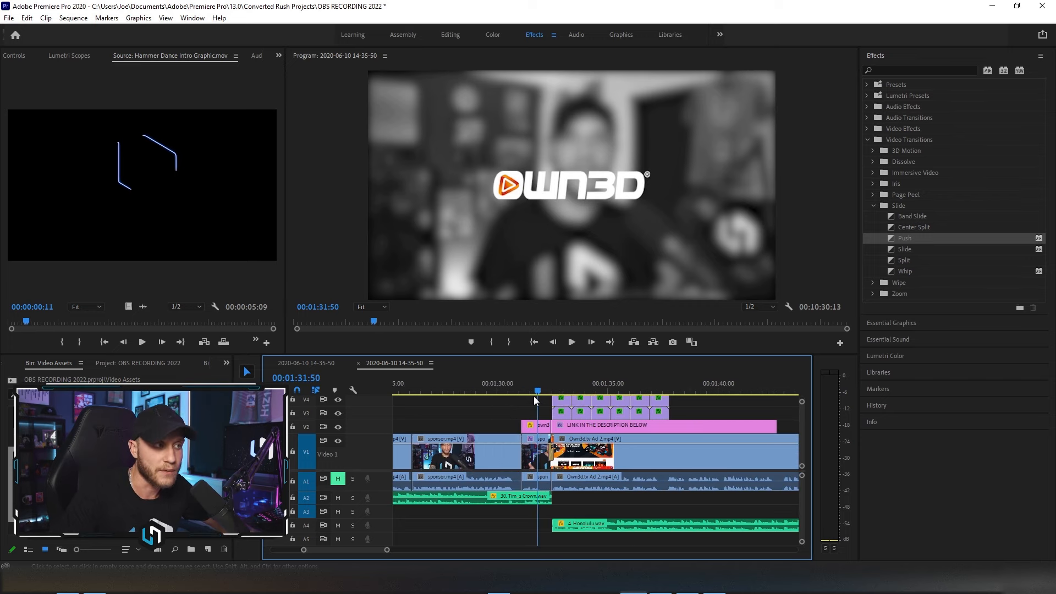
left_click(536, 392)
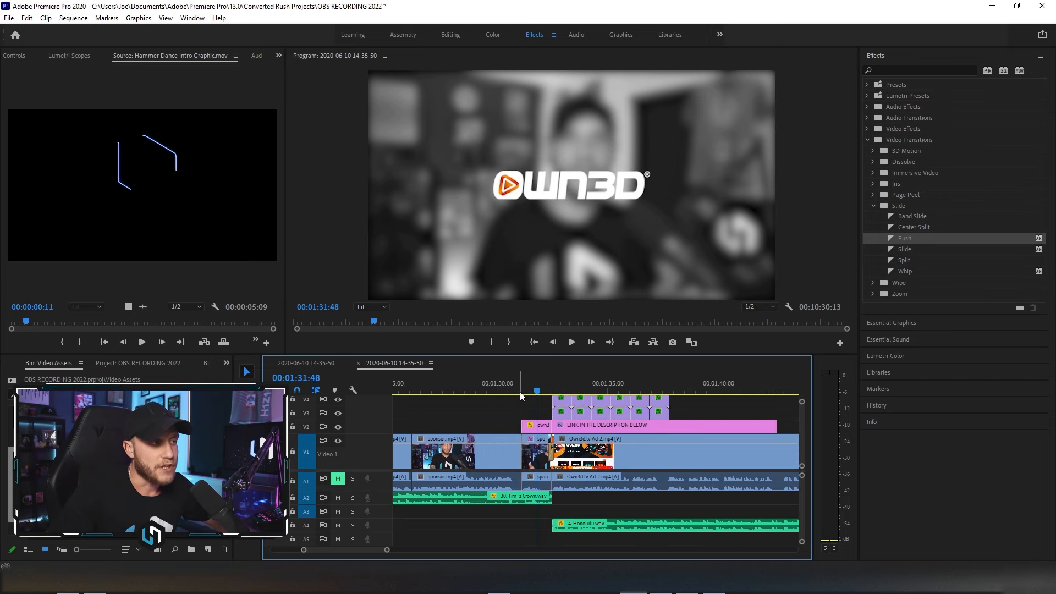
left_click(505, 458)
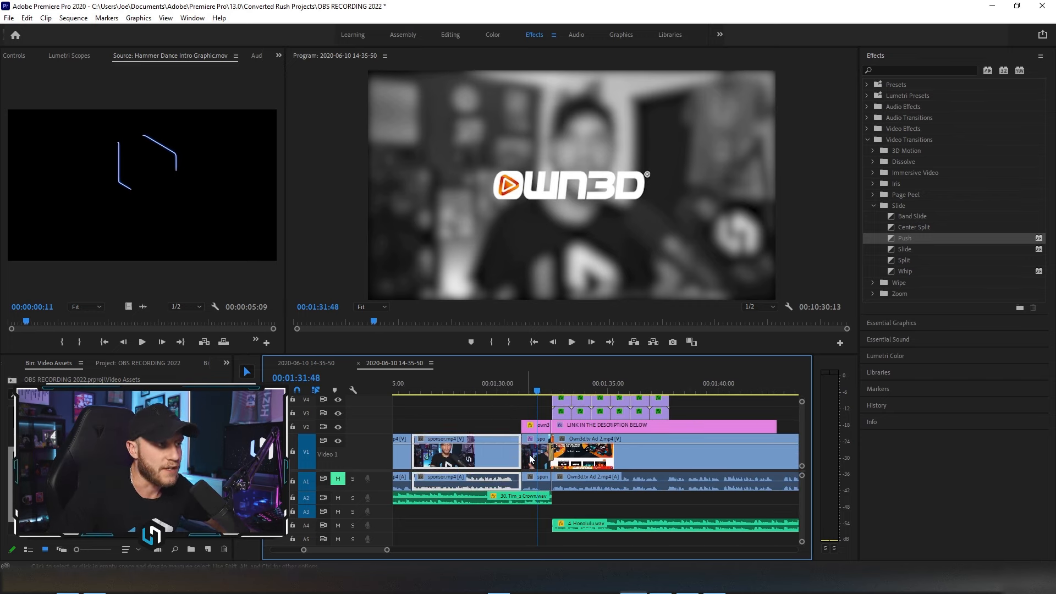
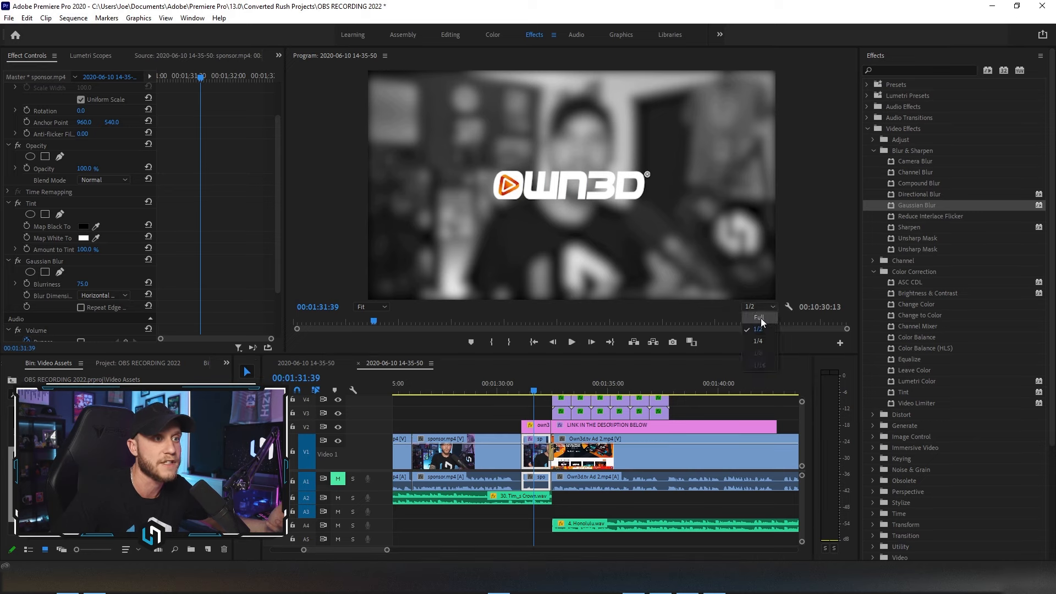
Switch the program monitor's playback resolution between Full and 1/2 at 00:01:32:25 to compare the preview quality
left_click(761, 318)
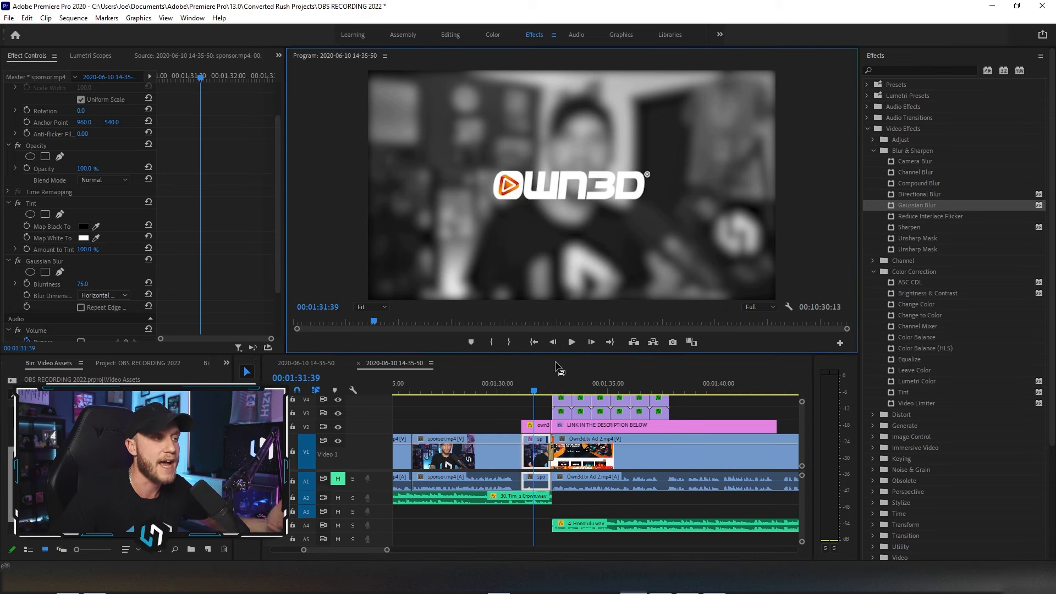
mouse_move(536, 392)
left_mouse_down()
mouse_move(587, 396)
mouse_move(551, 394)
left_mouse_up()
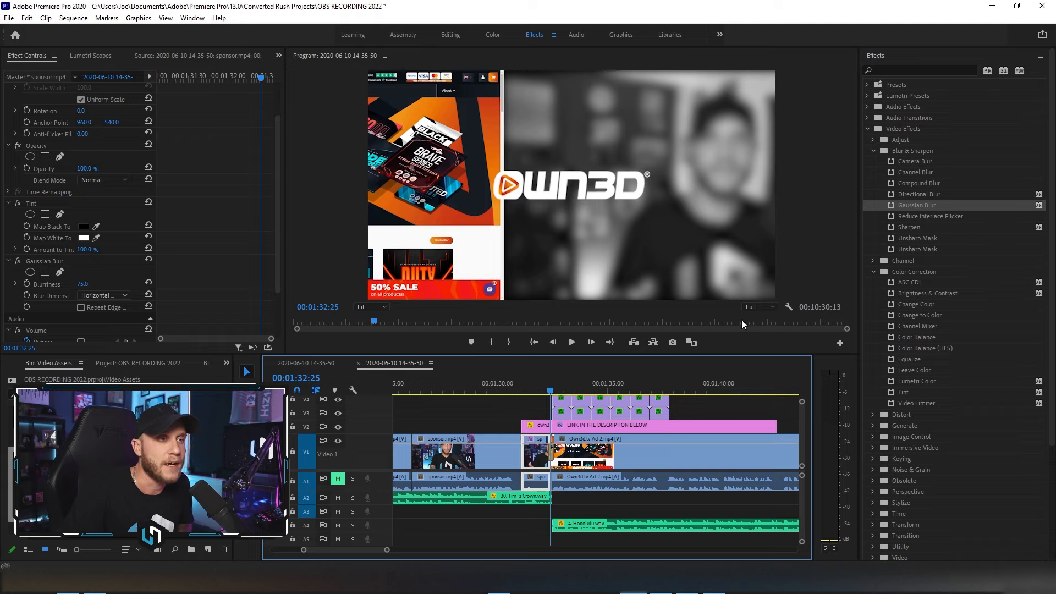
left_click(770, 308)
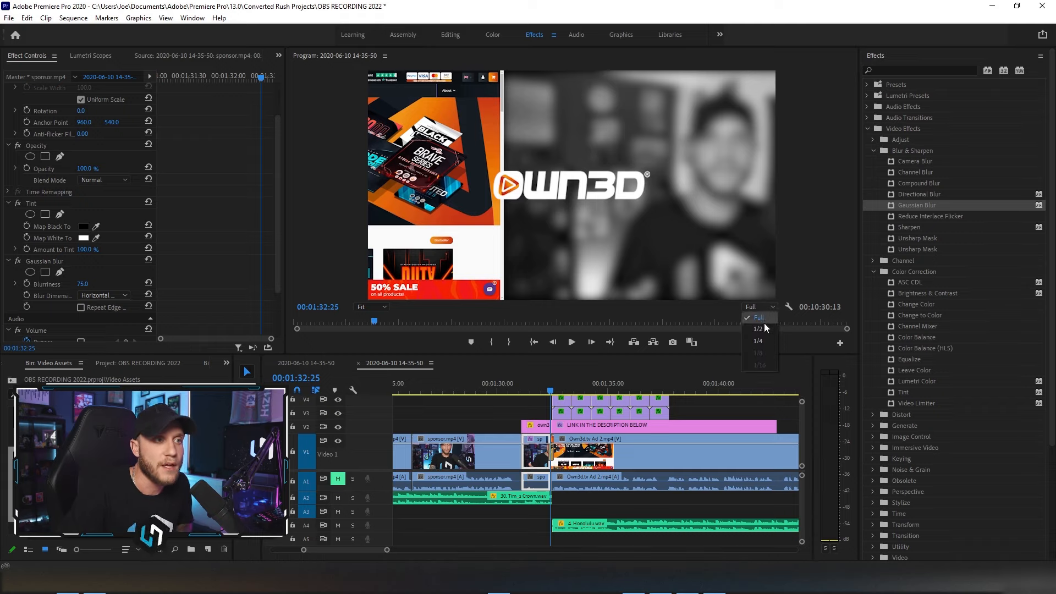
left_click(763, 328)
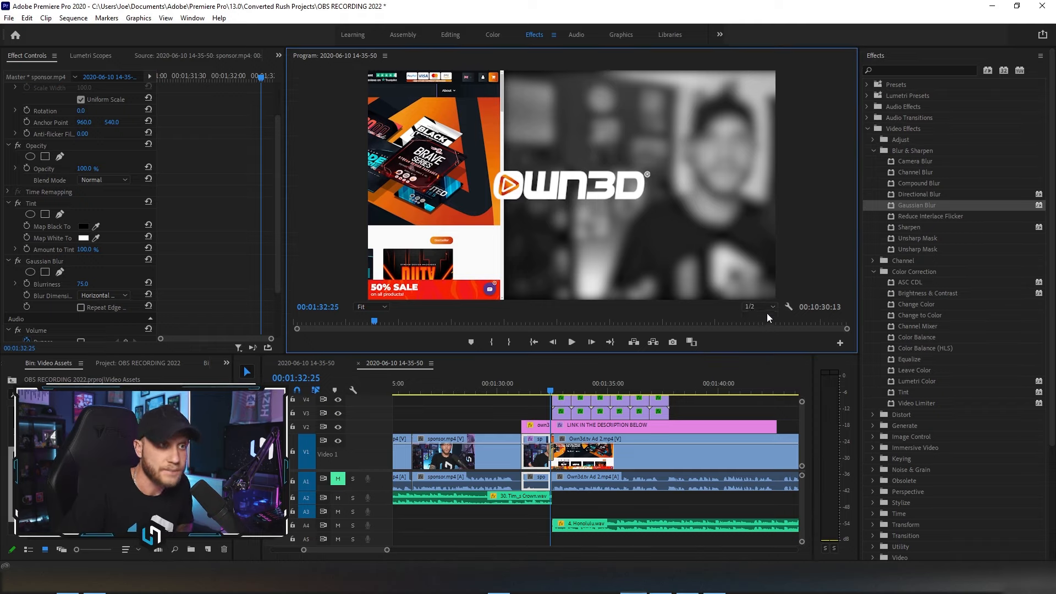
left_click(766, 308)
left_click(758, 318)
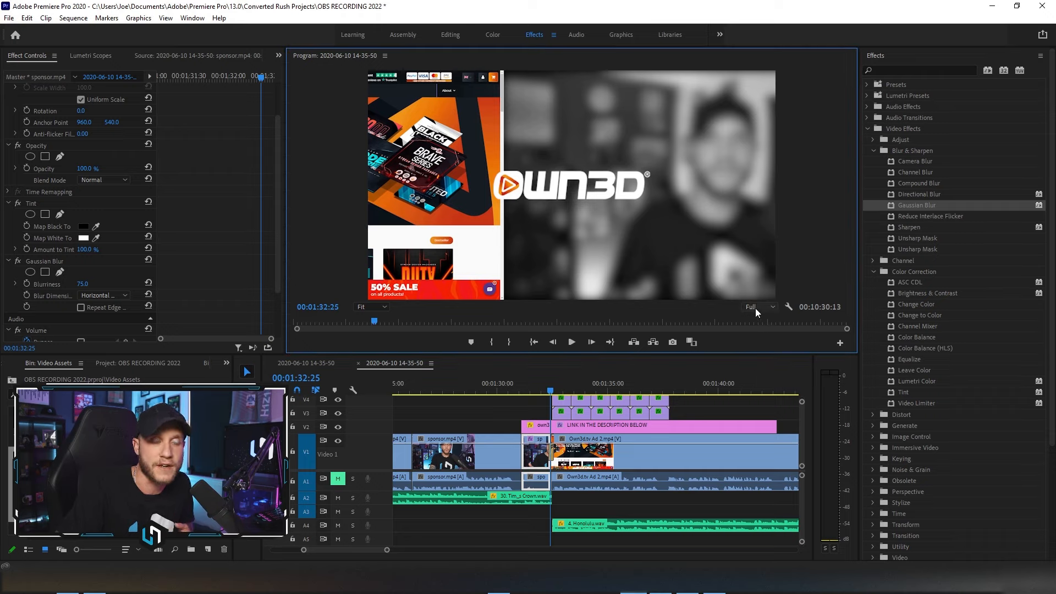
Try the 1/4 playback resolution for the program monitor, and settle on 1/2
left_click(761, 308)
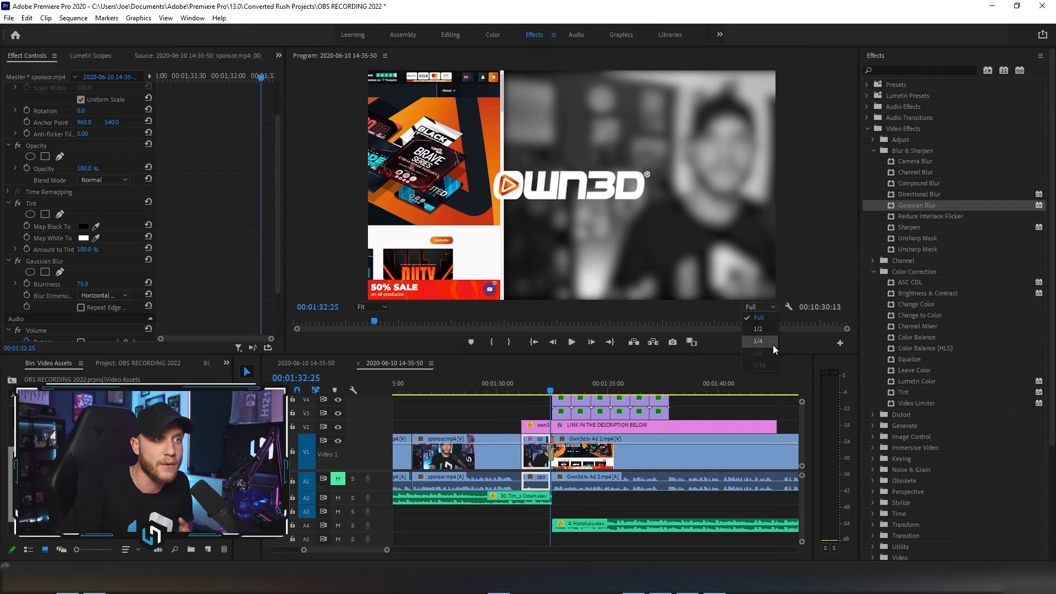
left_click(765, 340)
left_click(767, 306)
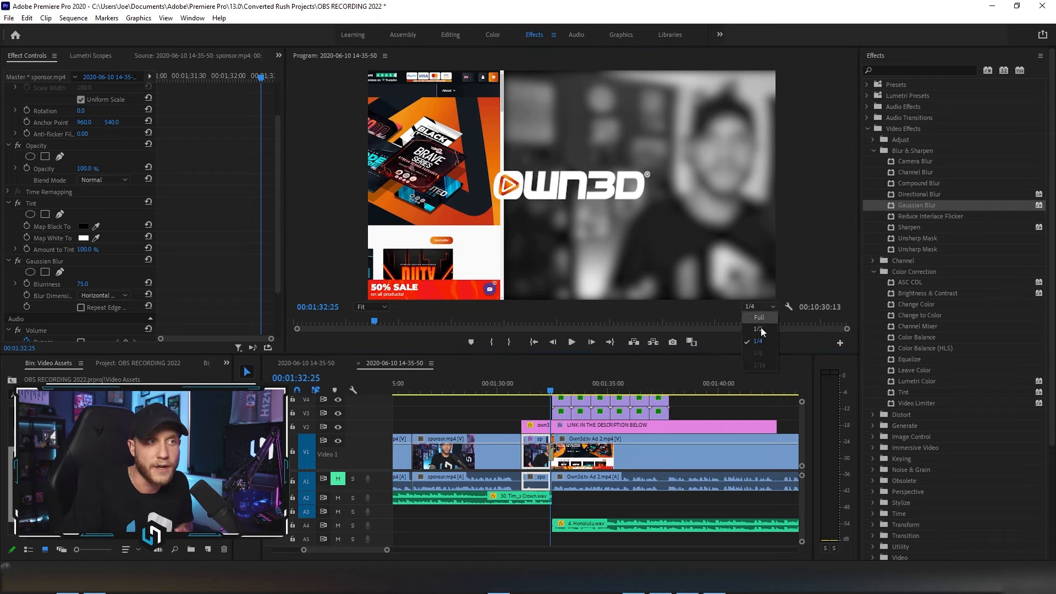
left_click(759, 329)
Select the last 2.mp4 clip on track V1 and place the playhead at 00:02:59:00
left_click(693, 384)
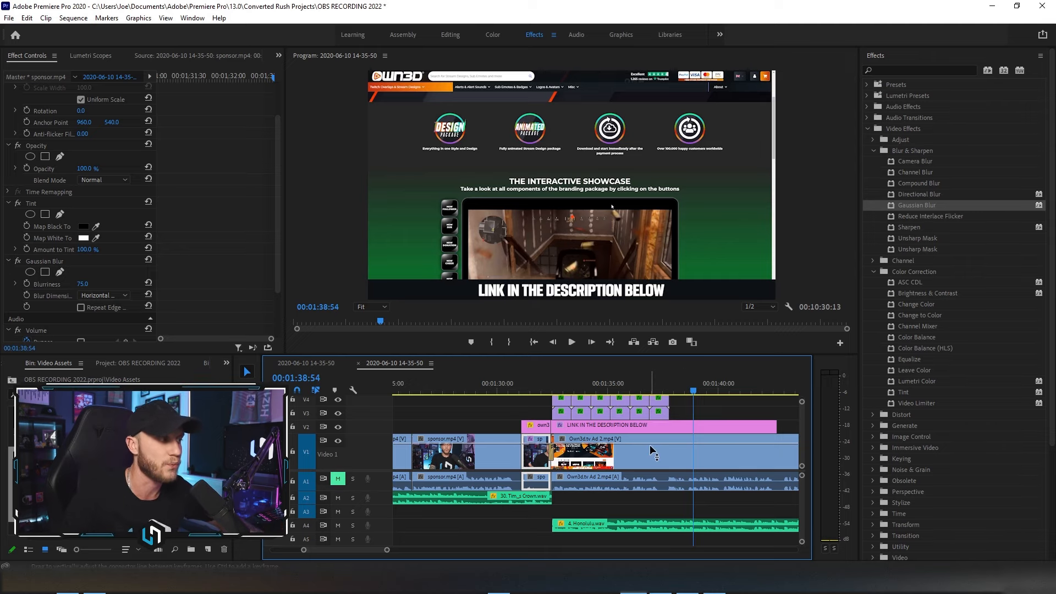
scroll(694, 497, "down", 5)
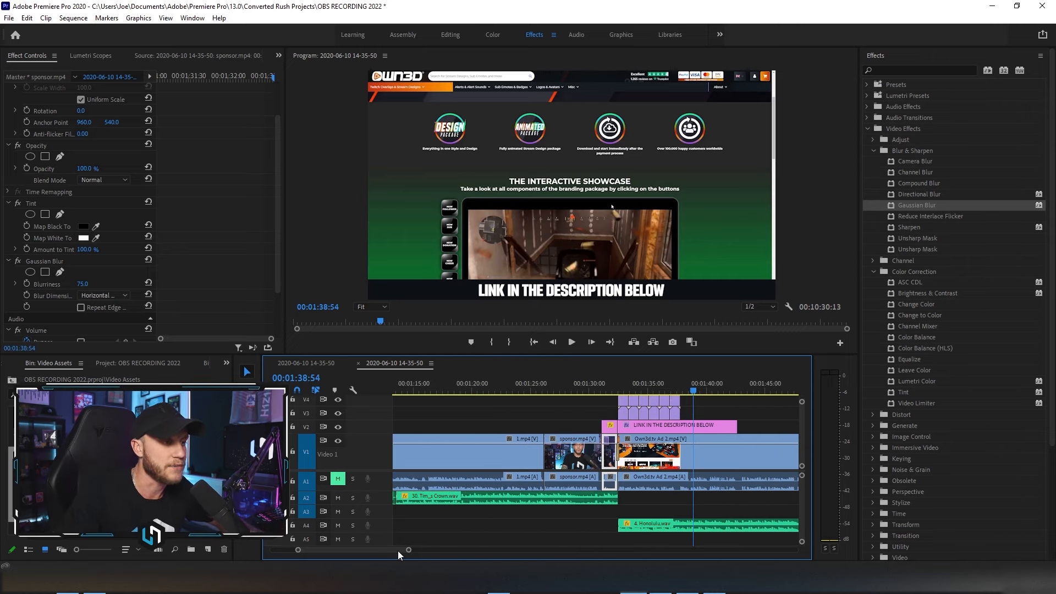
left_click_drag(398, 550, 444, 550)
scroll(562, 497, "down", 1)
scroll(529, 473, "down", 1)
scroll(471, 457, "down", 5)
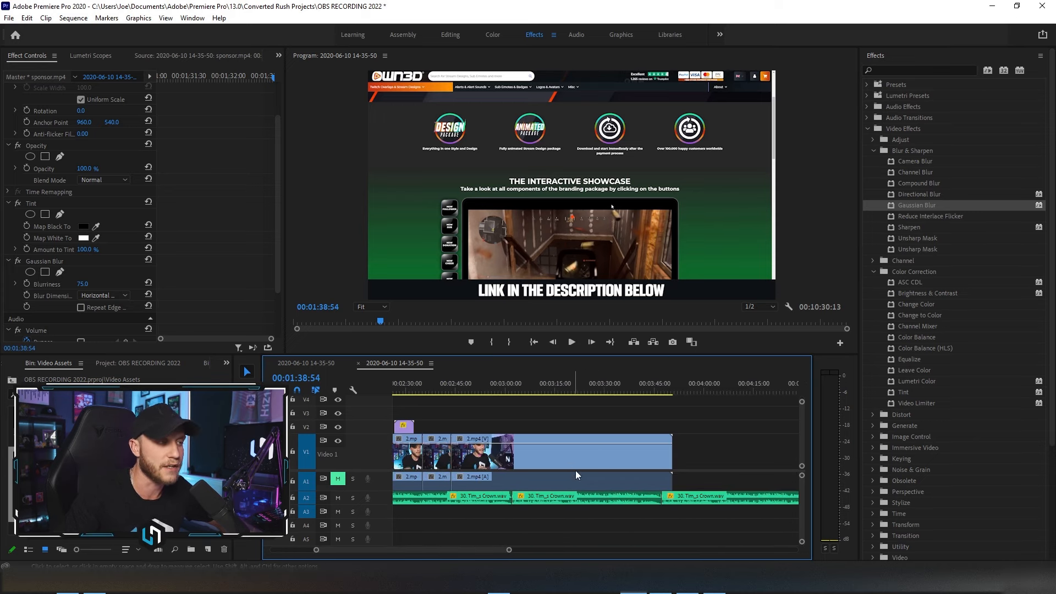
left_click(555, 451)
left_click(501, 385)
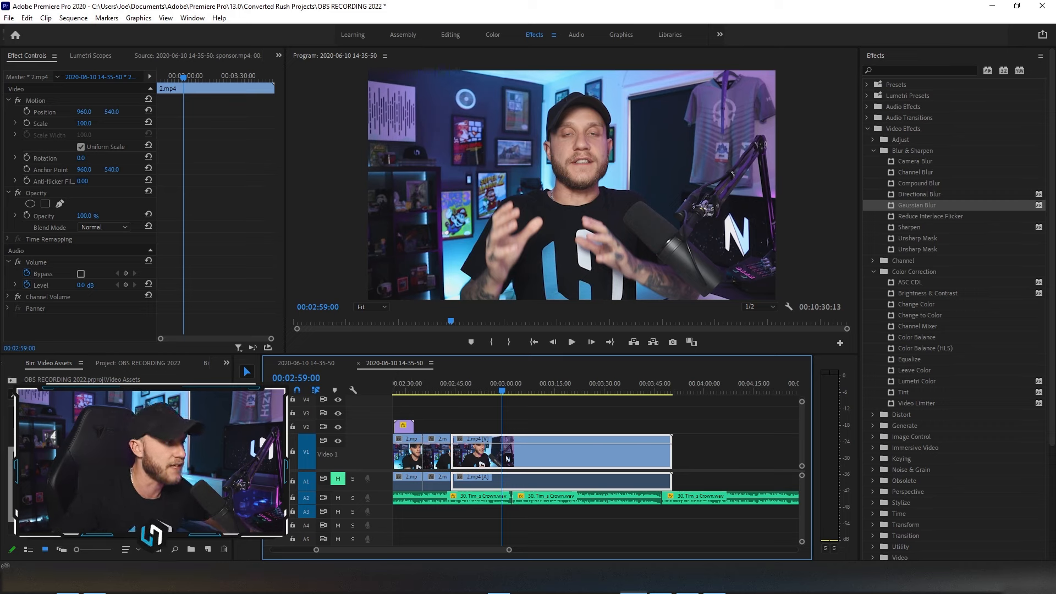
Add a text graphic reading "this is some testing text" over the footage at 00:02:58:40 with the Type tool
left_click(247, 489)
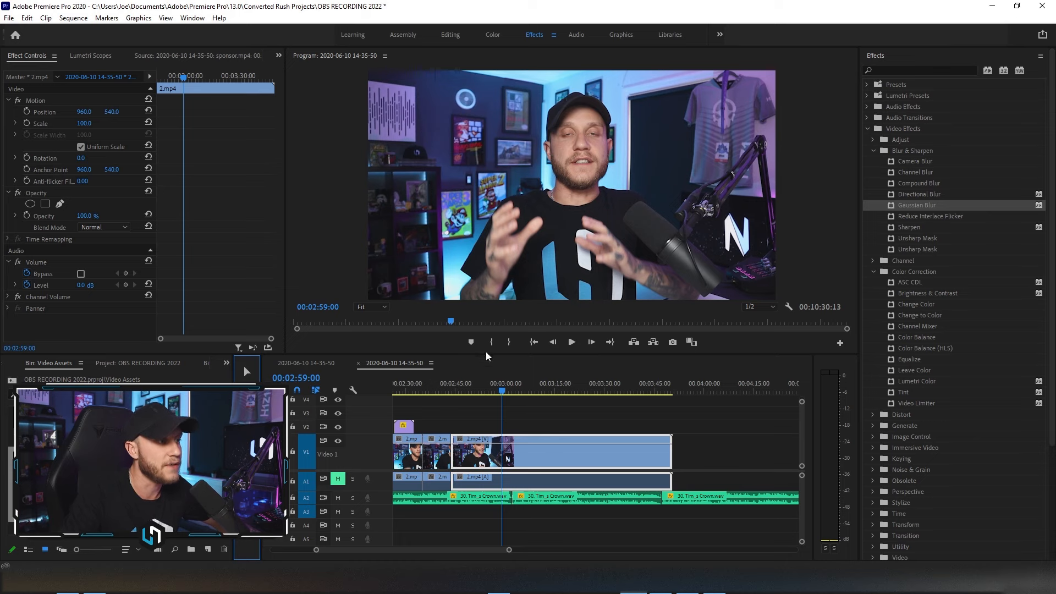
left_click(501, 393)
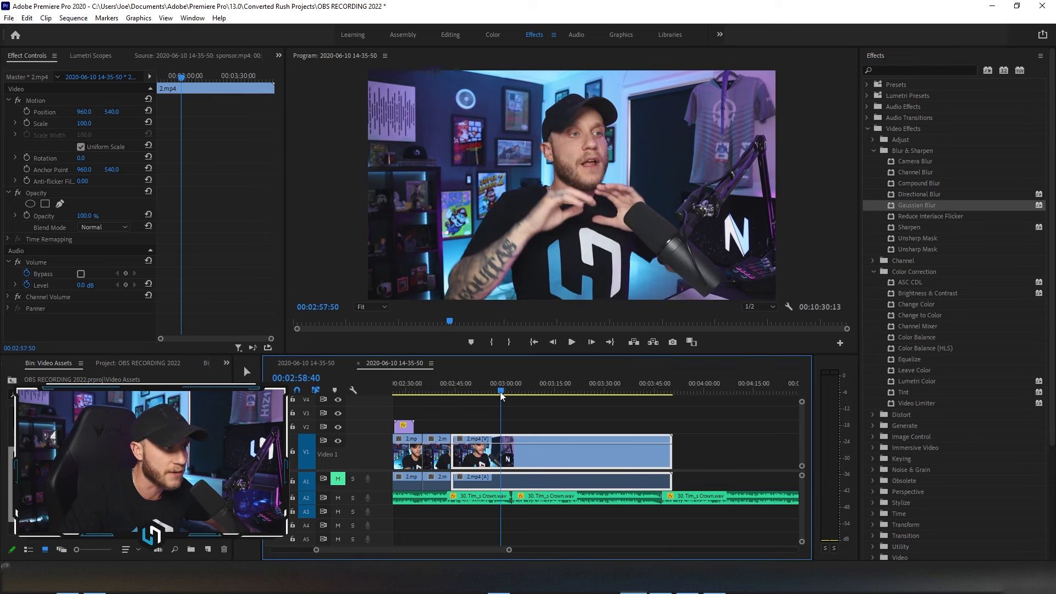
left_click(507, 254)
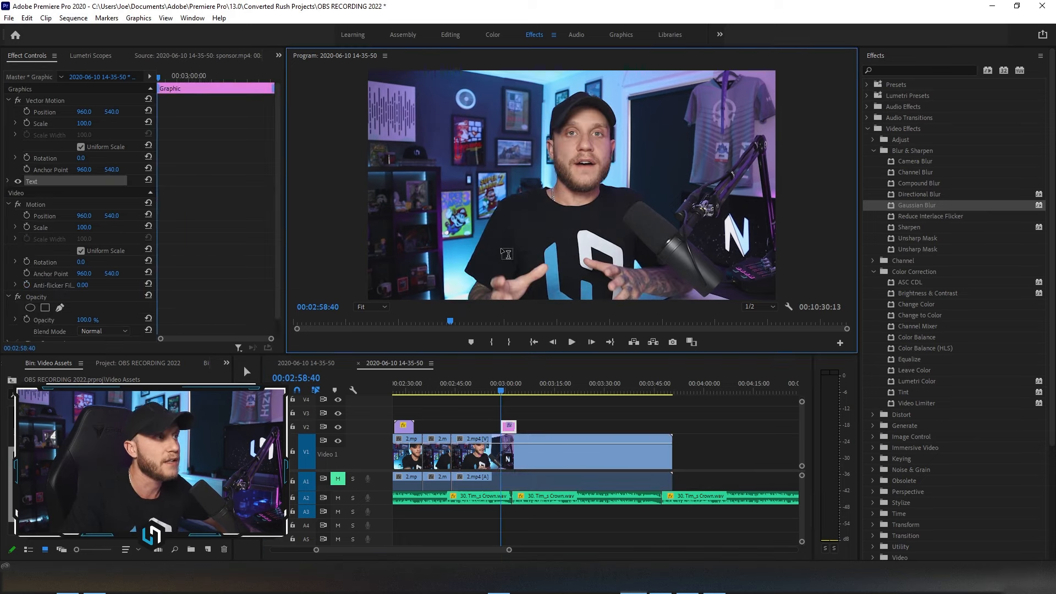
type("this is some testing text")
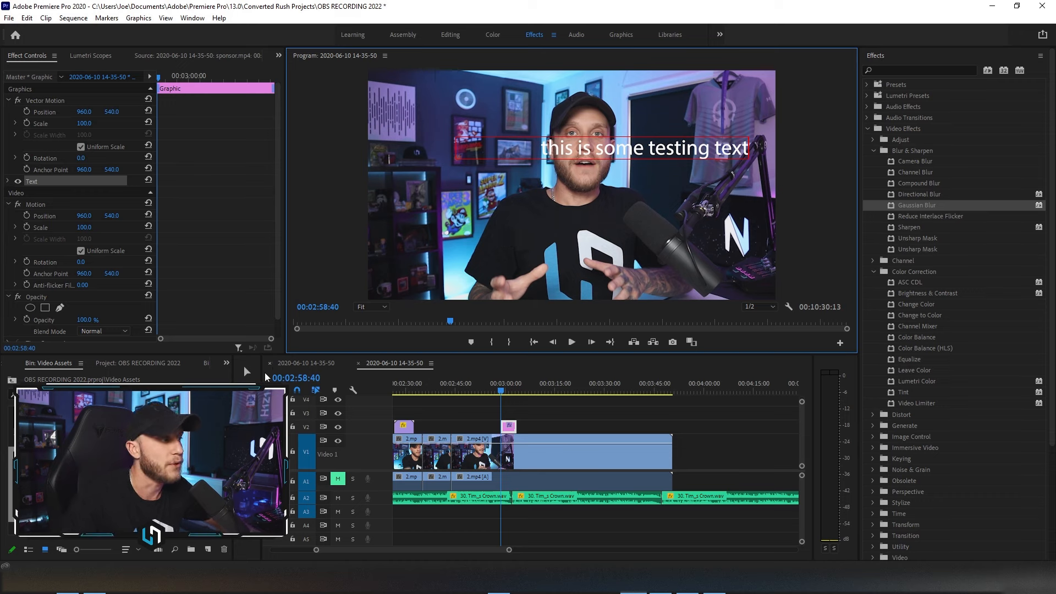
key("Escape")
Move the text down to the lower half of the frame and remove the blank space before its first word
left_click_drag(569, 154, 499, 231)
double_click(498, 226)
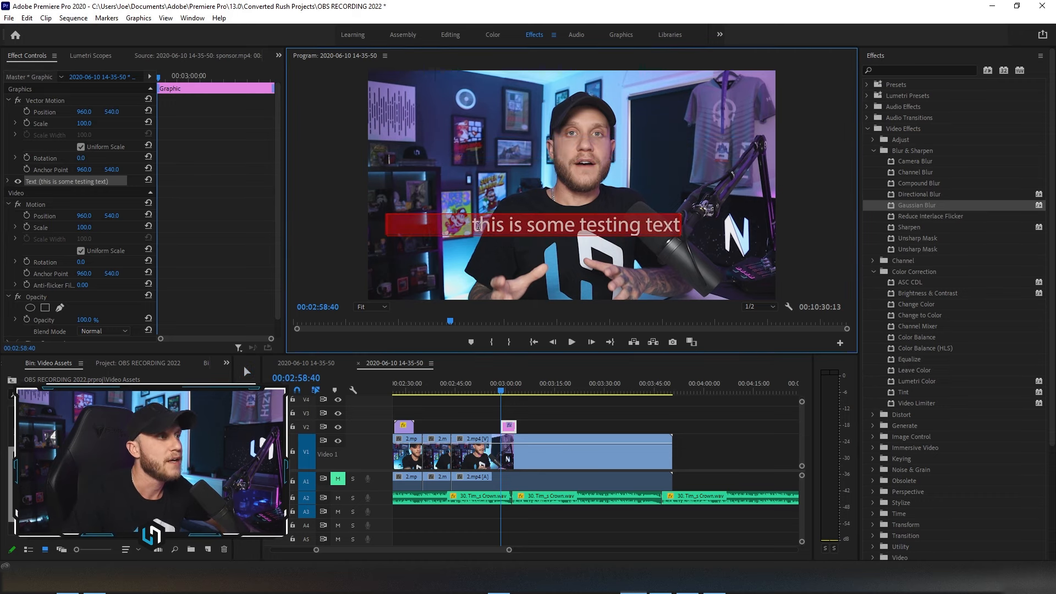
left_click(473, 225)
key("BackSpace")
Set the text's font to Population Zero BB in its Source Text properties
left_click(247, 371)
left_click(7, 181)
left_click(143, 217)
left_click(132, 372)
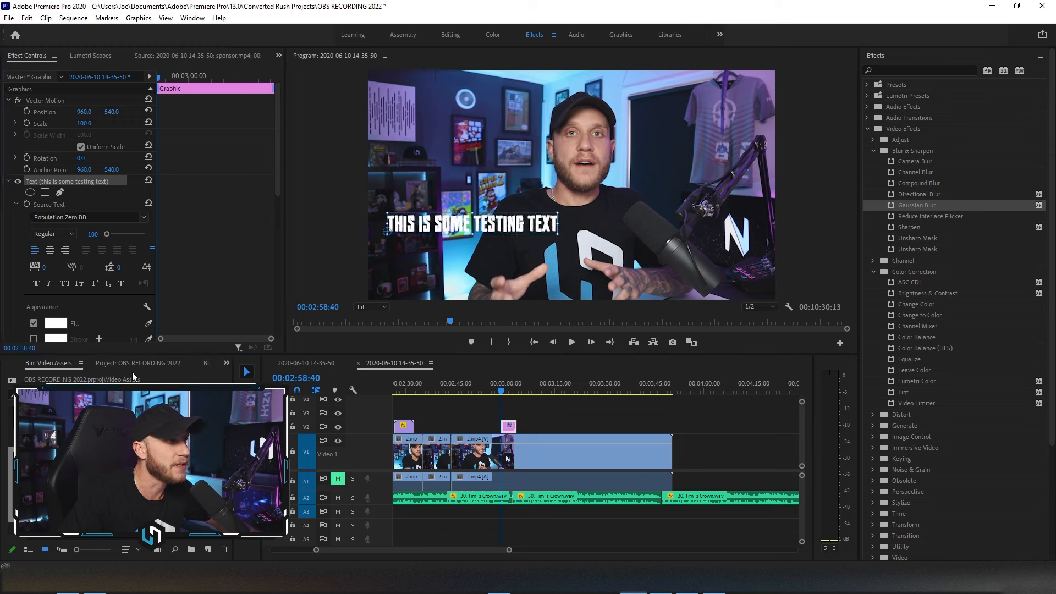
Enlarge the text to nearly the full frame width and tilt it upward diagonally across the centre of the frame
left_click_drag(477, 227, 474, 101)
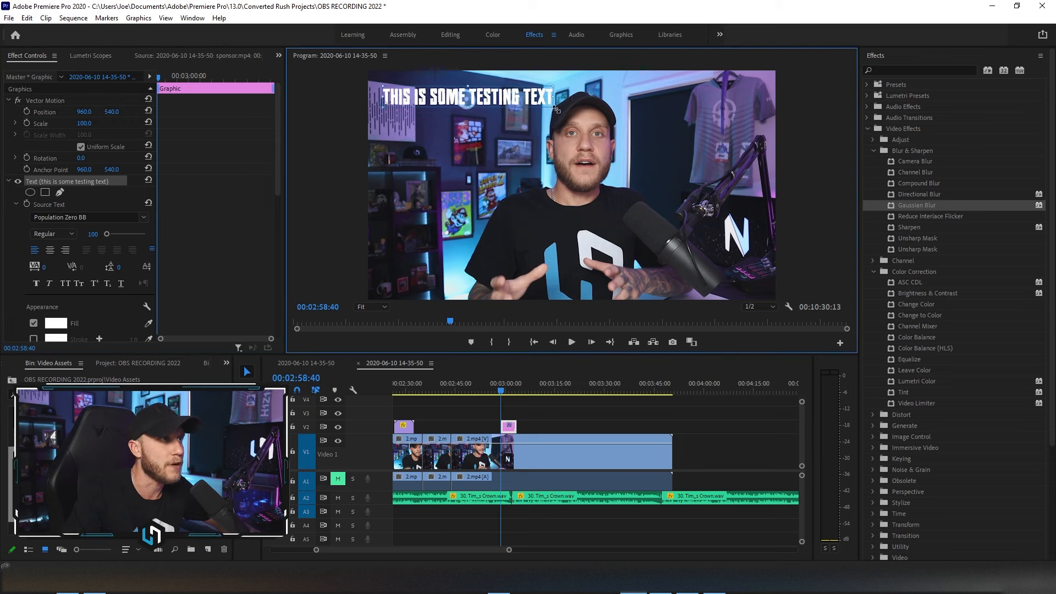
left_click_drag(553, 107, 575, 164)
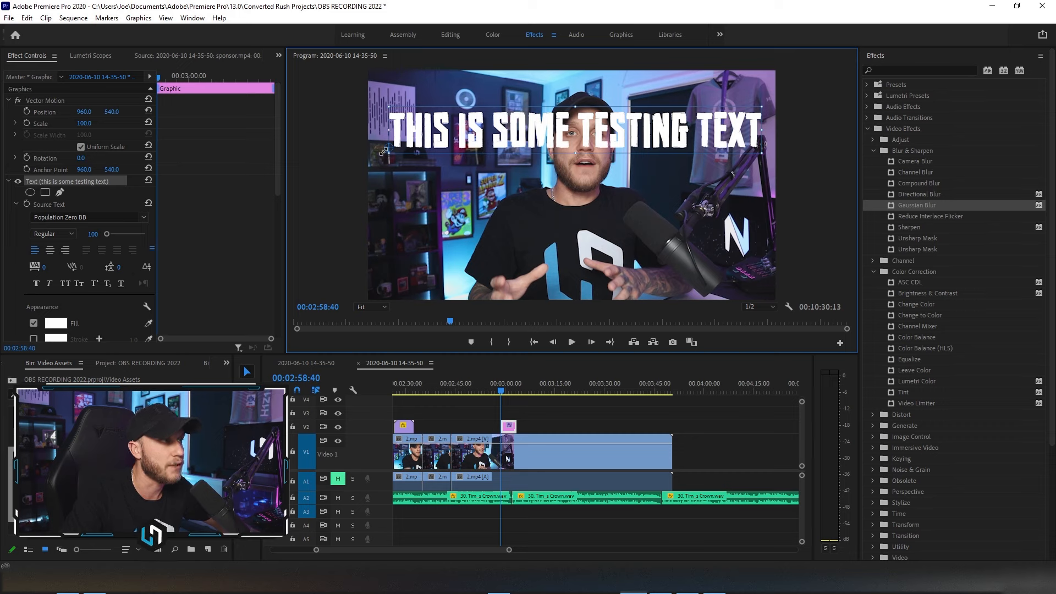
left_click_drag(383, 145, 381, 147)
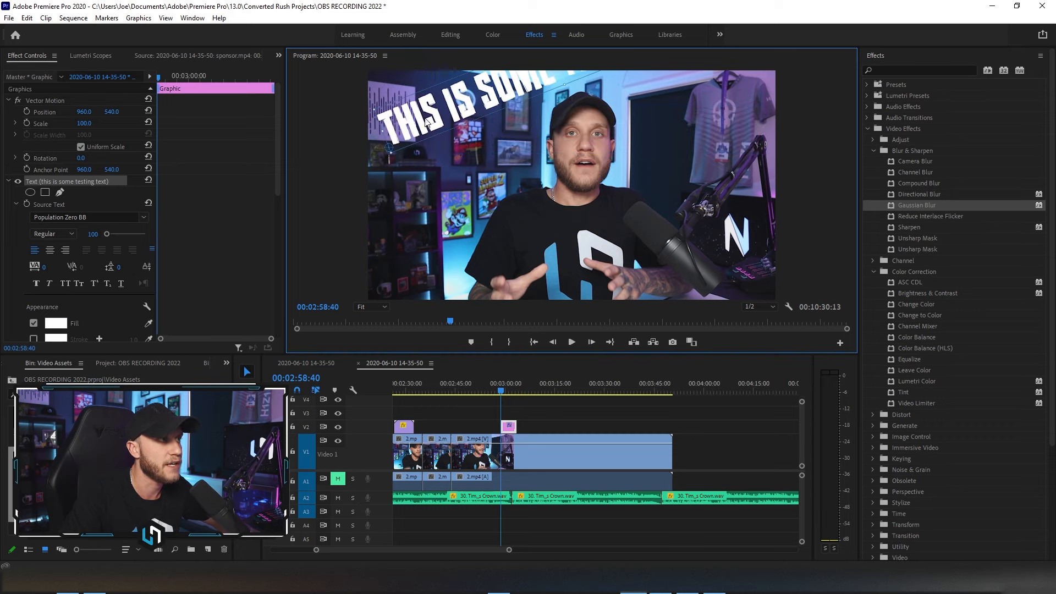
left_click_drag(473, 101, 493, 216)
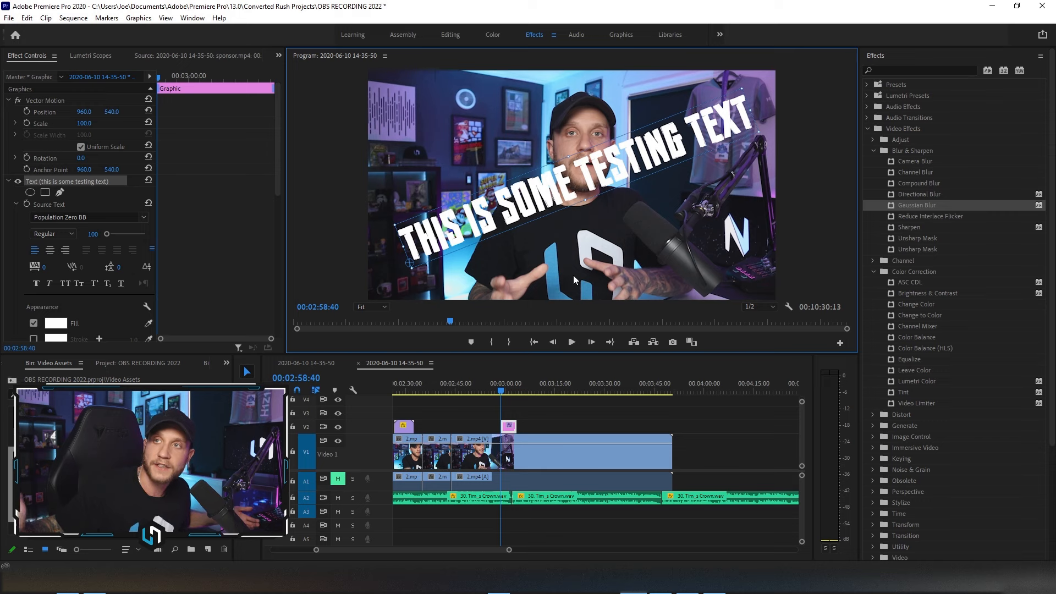
left_click(788, 260)
Play the sequence from just before the text graphic to 00:03:02:52 to review how the text appears
left_click_drag(501, 395, 497, 392)
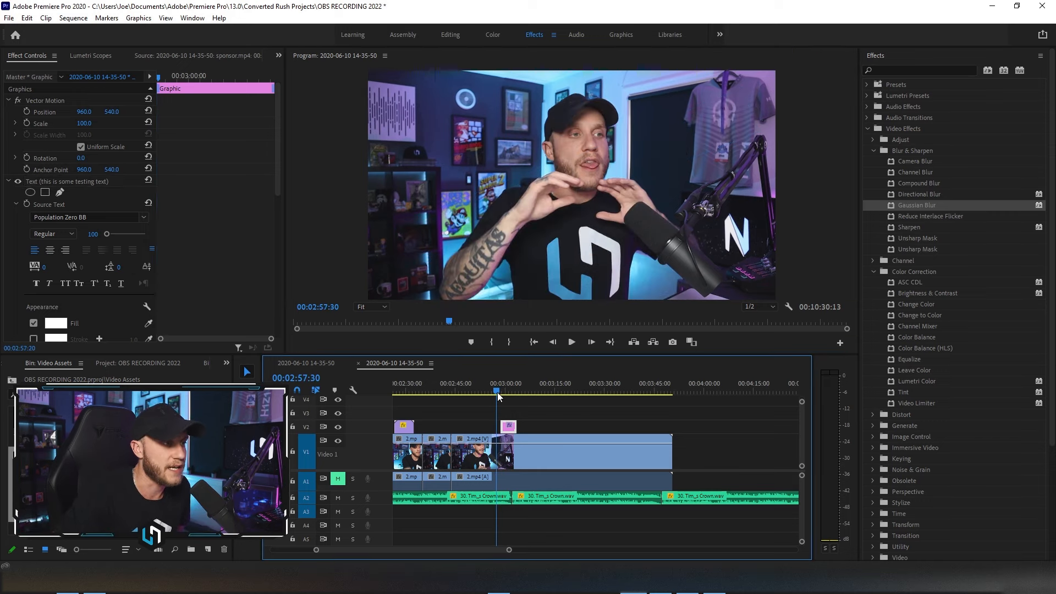
left_click(571, 344)
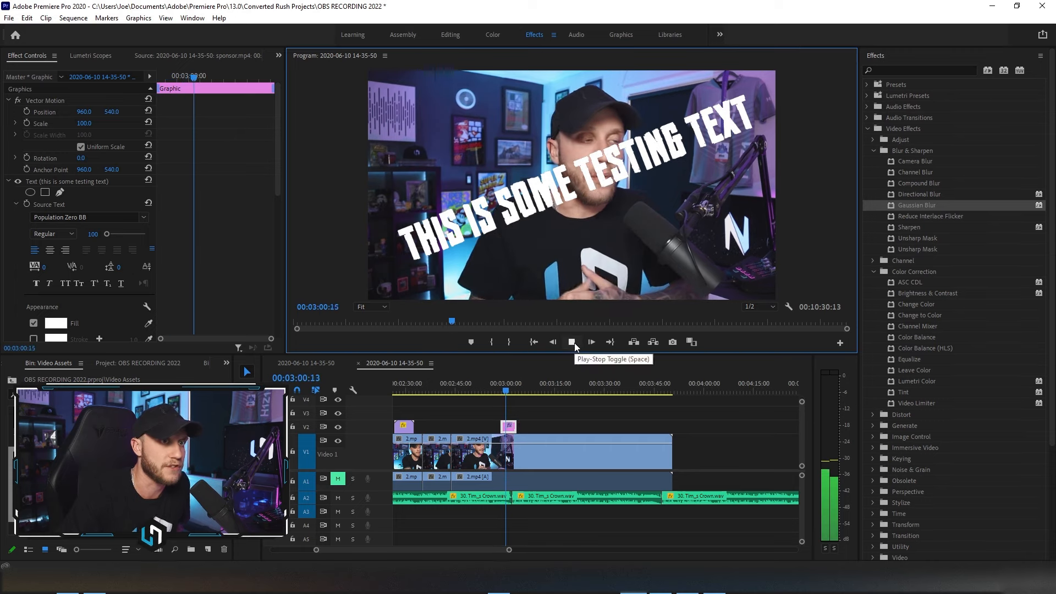
left_click(868, 128)
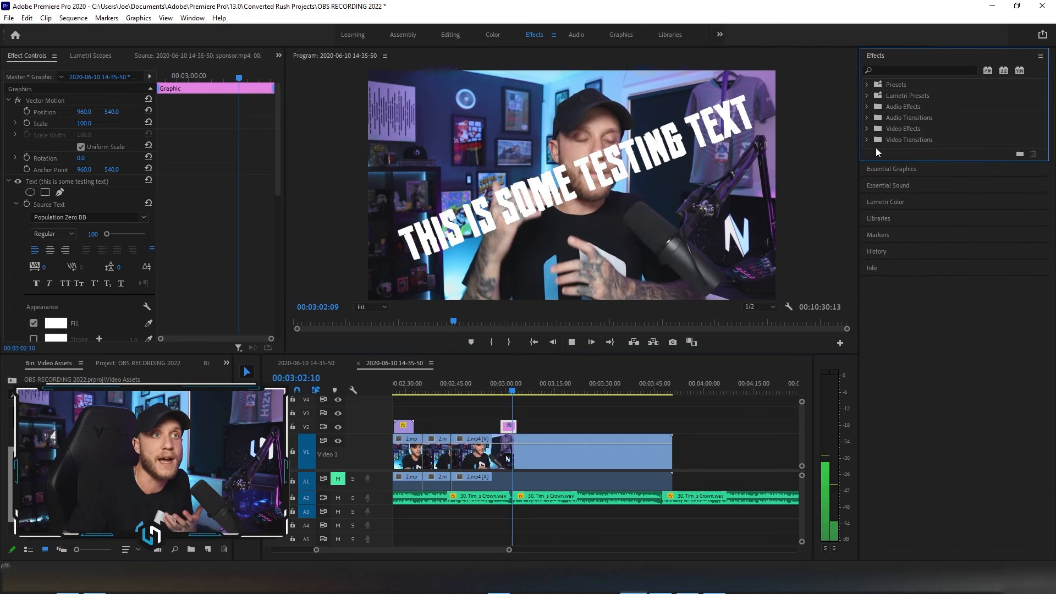
left_click(572, 342)
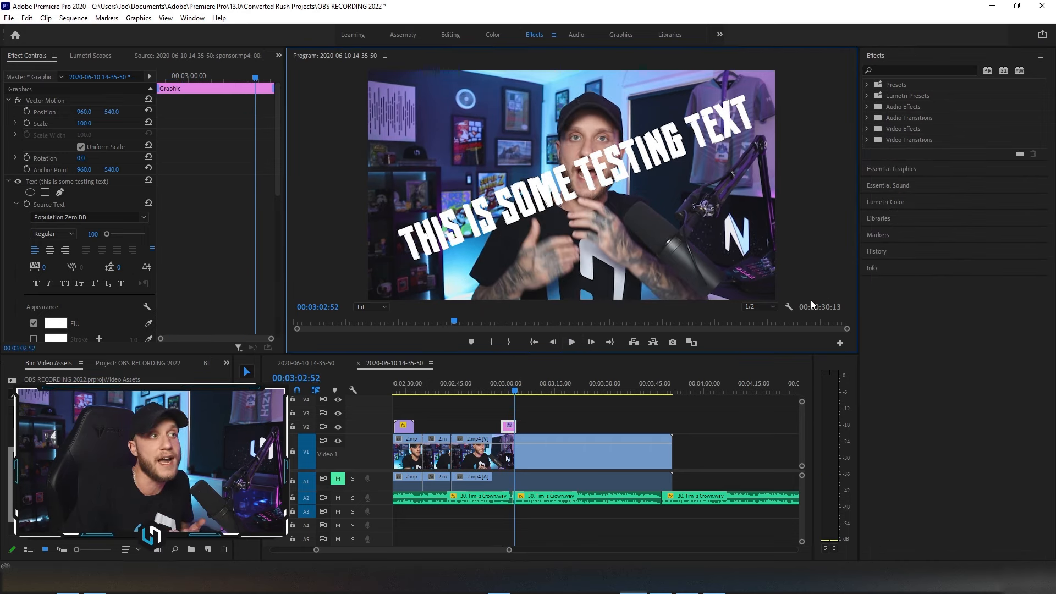
Apply the Push video transition to the start of the text graphic and play it from 00:02:58:40
left_click(867, 140)
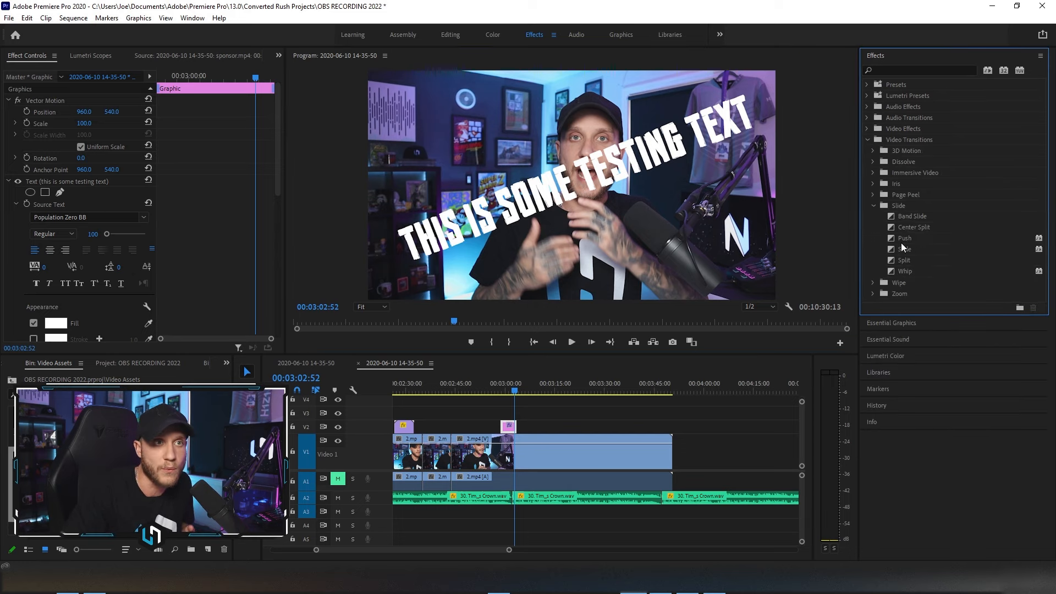
left_click_drag(903, 240, 509, 432)
left_click(500, 395)
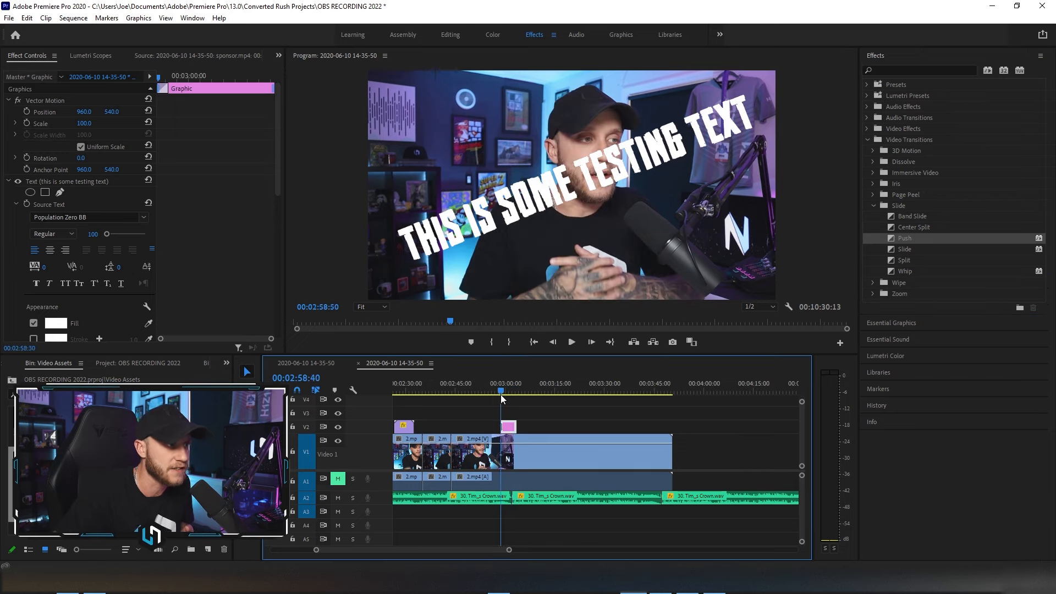
left_click(572, 342)
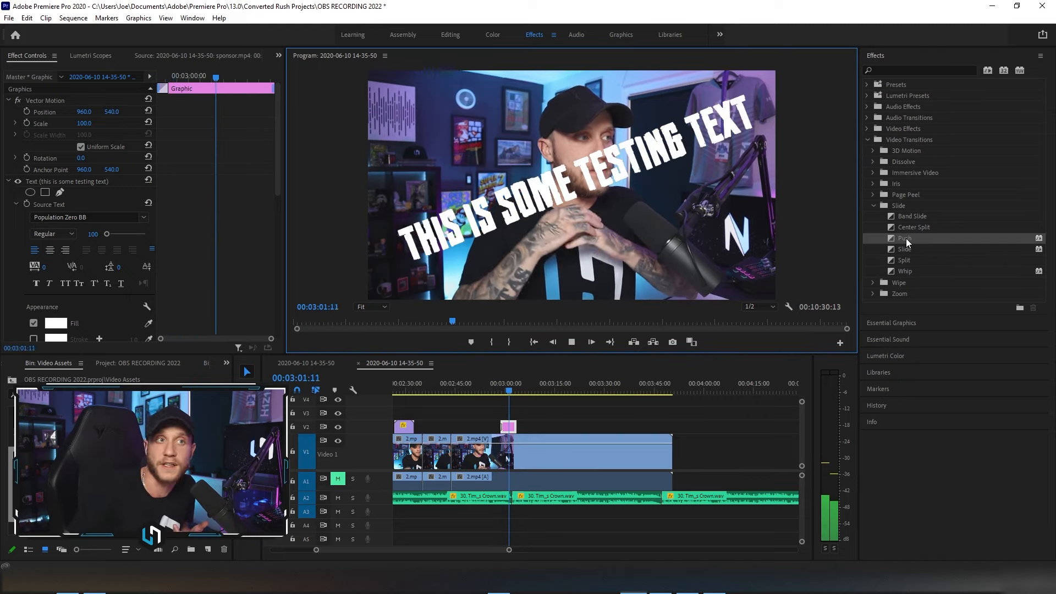
Apply the Push transition to the end of the text graphic and scrub through the graphic to 00:03:01:59
left_click_drag(906, 239, 736, 369)
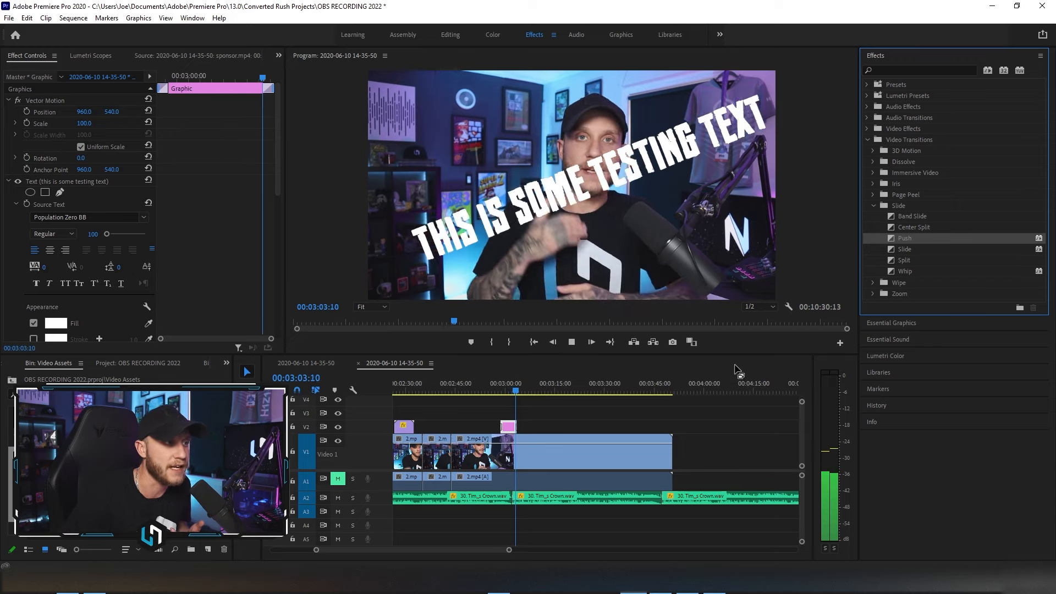
scroll(545, 422, "up", 1)
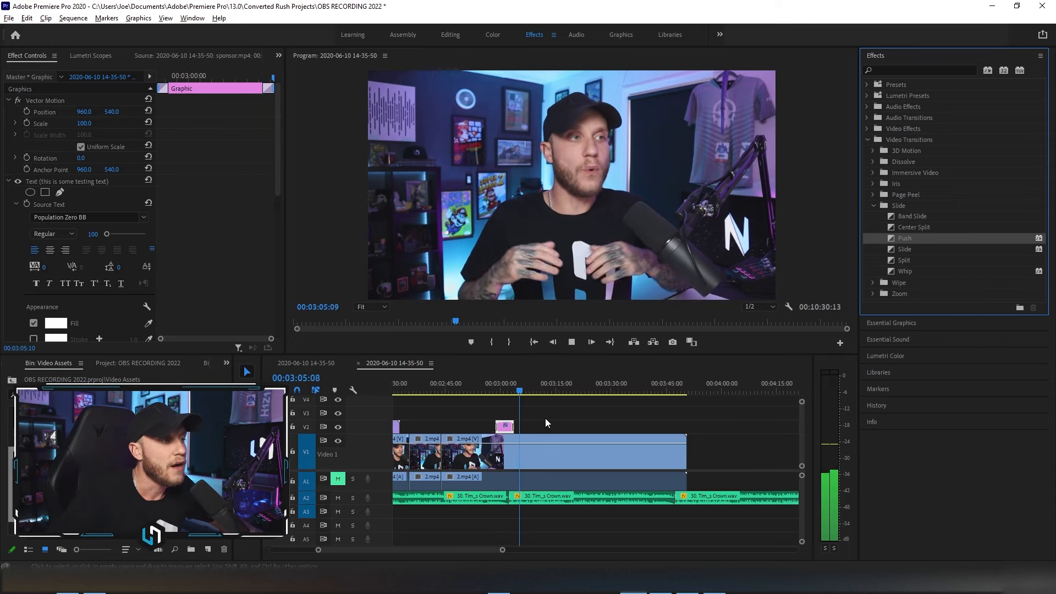
scroll(546, 418, "up", 2)
left_click(468, 390)
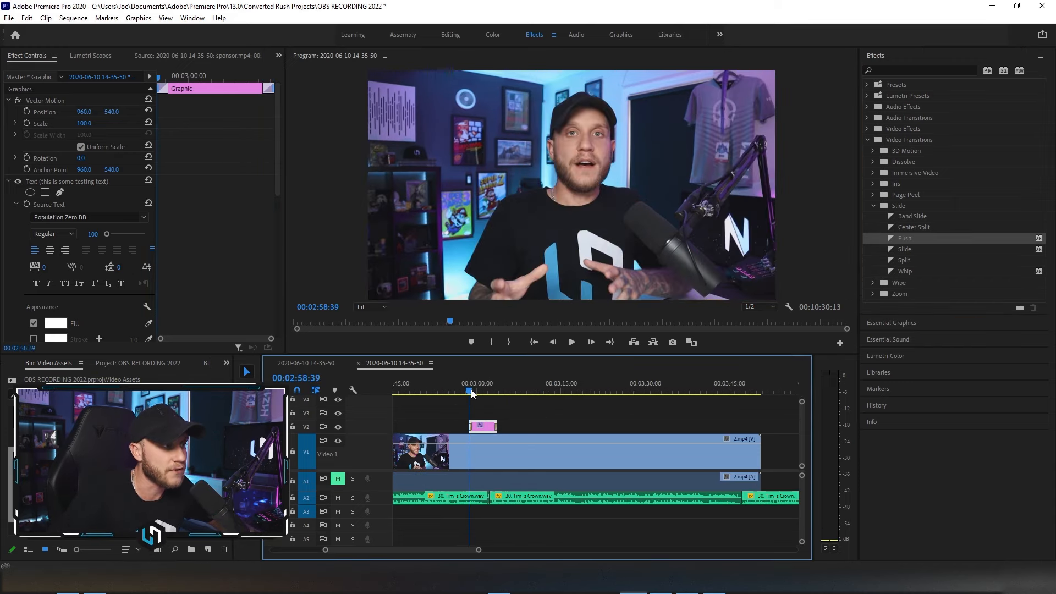
mouse_move(471, 390)
left_mouse_down()
mouse_move(502, 398)
mouse_move(488, 398)
left_mouse_up()
key("equal")
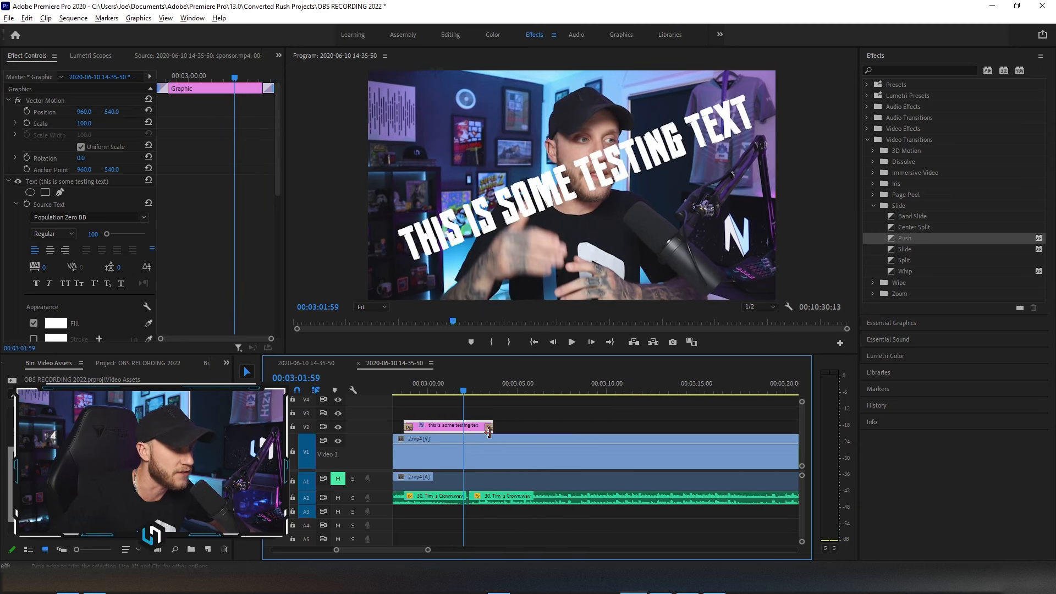
Turn on Reverse for the Push transition at the text graphic's end and play the graphic from its start
key("alt")
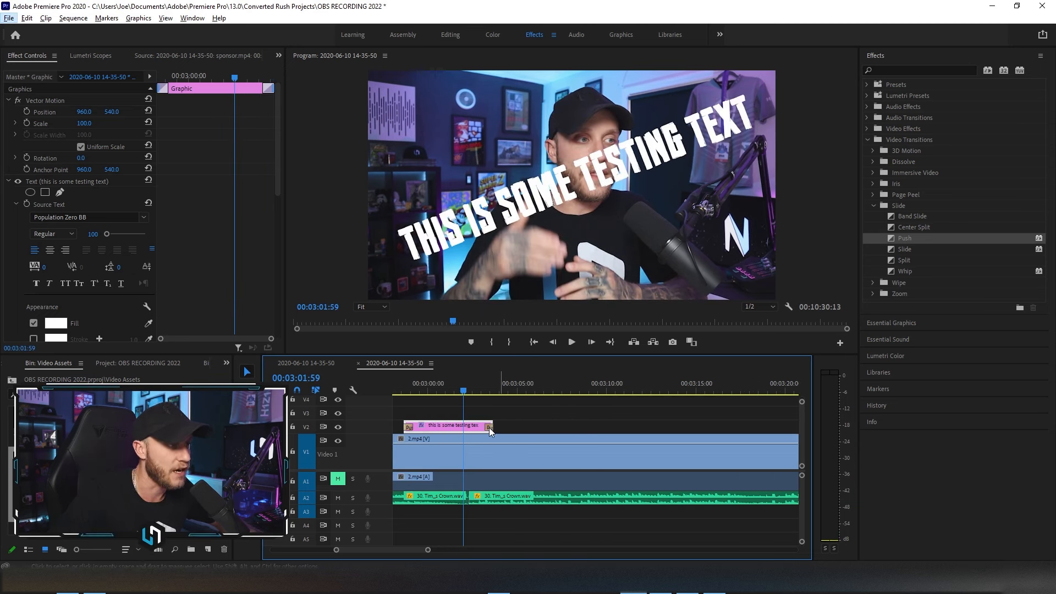
left_click(489, 427)
left_click(489, 390)
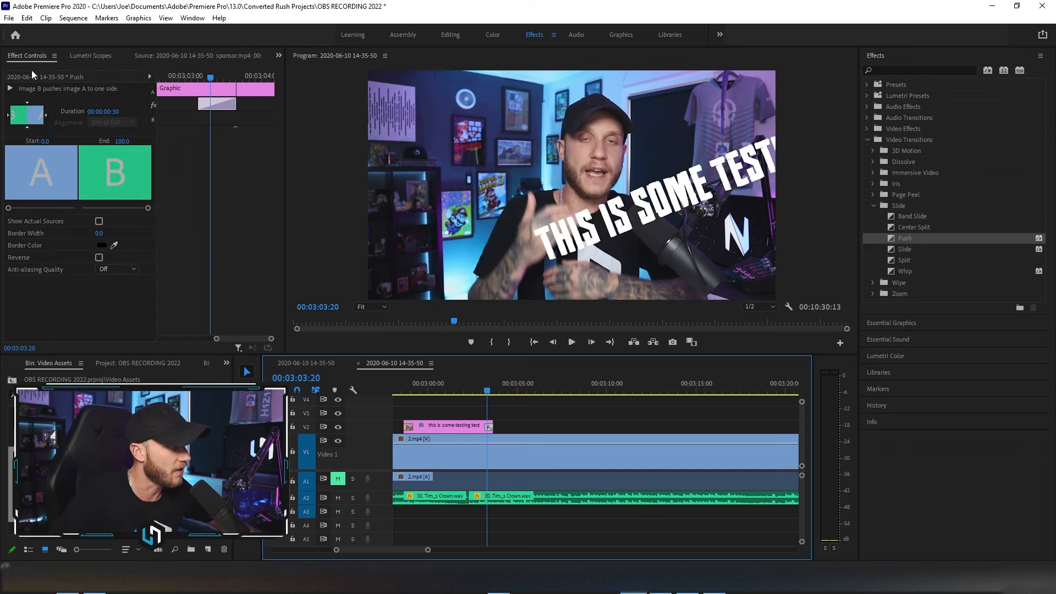
left_click(100, 260)
left_click_drag(487, 390, 405, 391)
left_click(573, 343)
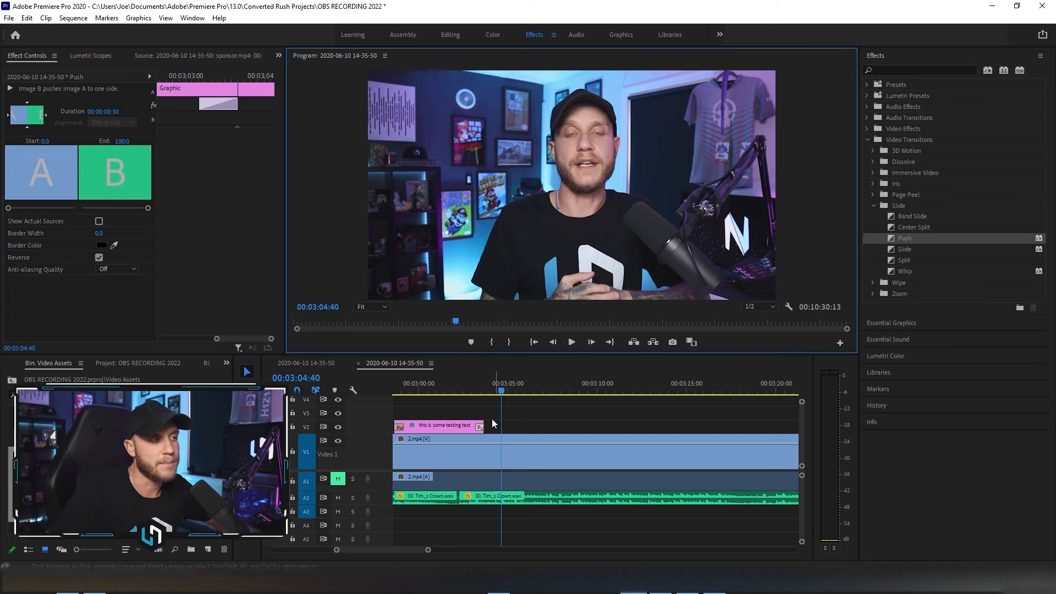
Delete the "this is some testing text" graphic from video track V2
left_click(461, 425)
key("Delete")
scroll(569, 424, "down", 4)
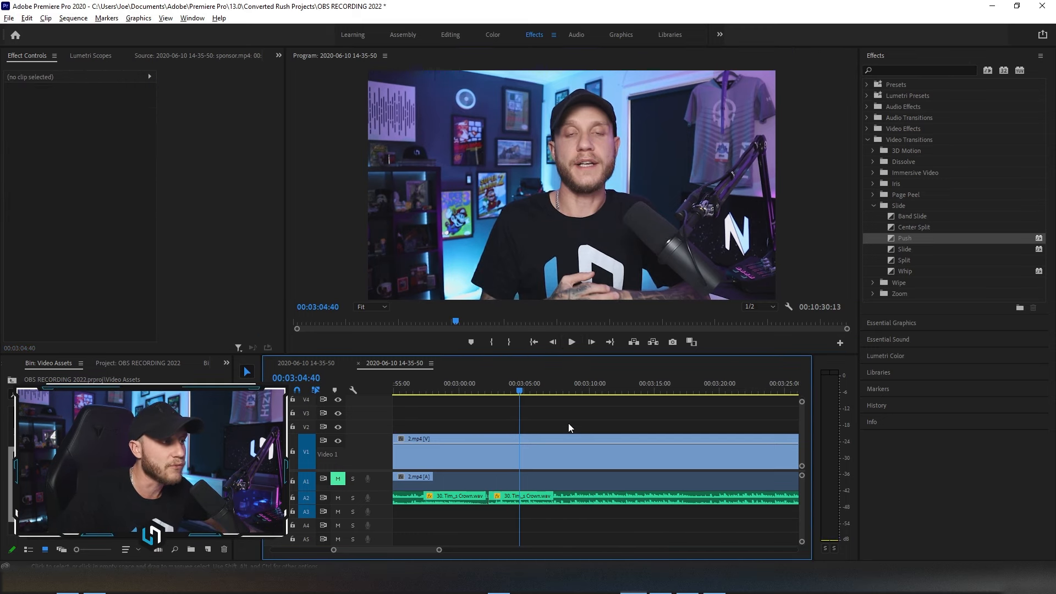
Review the rest of the sequence around 00:08:01:33, then return the playhead to the talking-head clip at 00:03:16:29
scroll(569, 424, "down", 2)
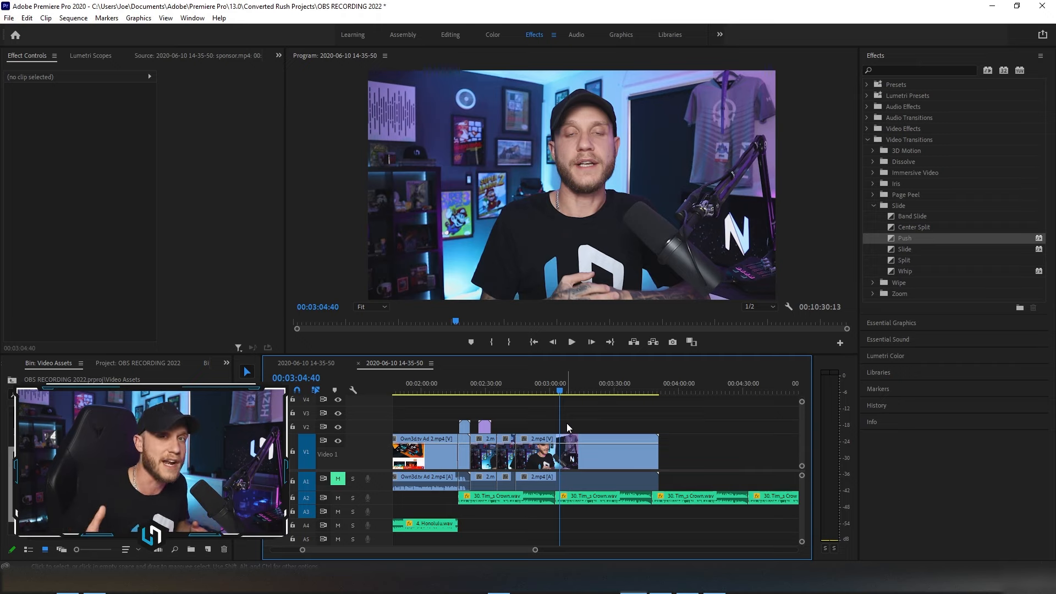
left_click_drag(536, 550, 619, 550)
left_click_drag(615, 551, 659, 550)
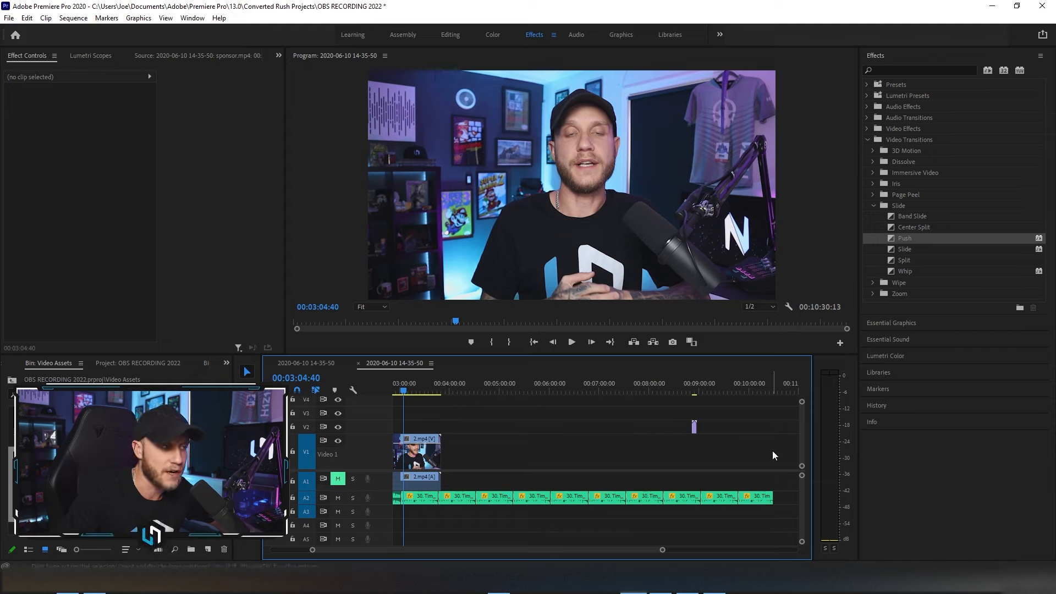
left_click(651, 394)
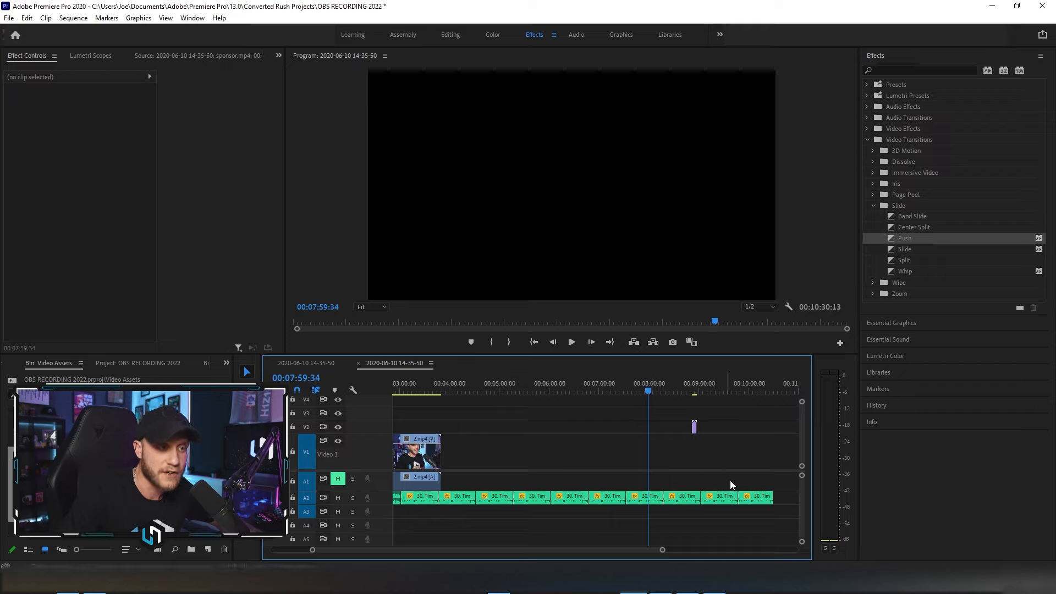
mouse_move(646, 390)
left_mouse_down()
mouse_move(772, 391)
mouse_move(651, 394)
left_mouse_up()
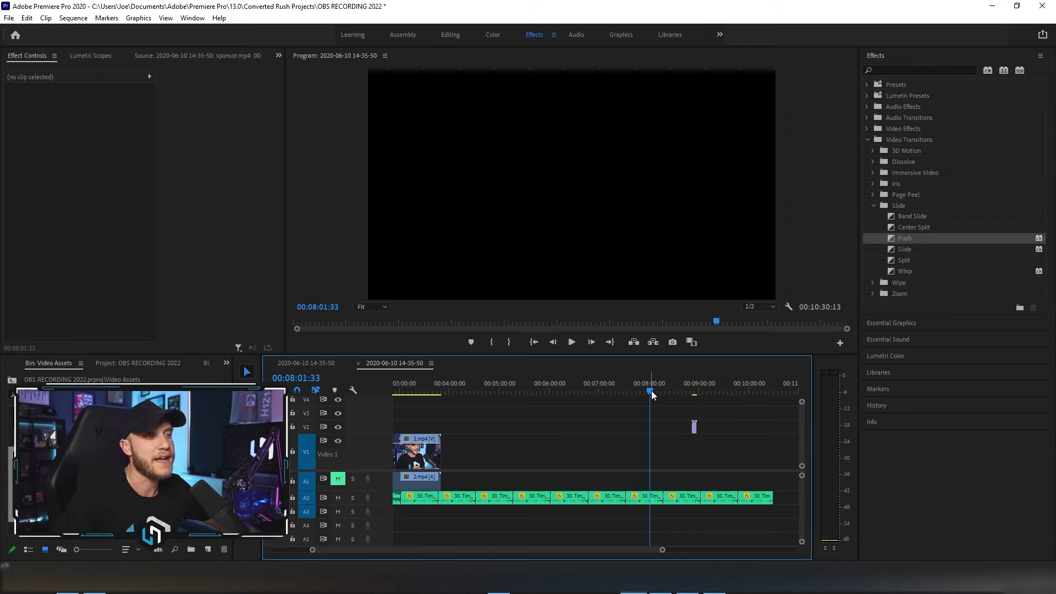
left_click_drag(434, 390, 414, 391)
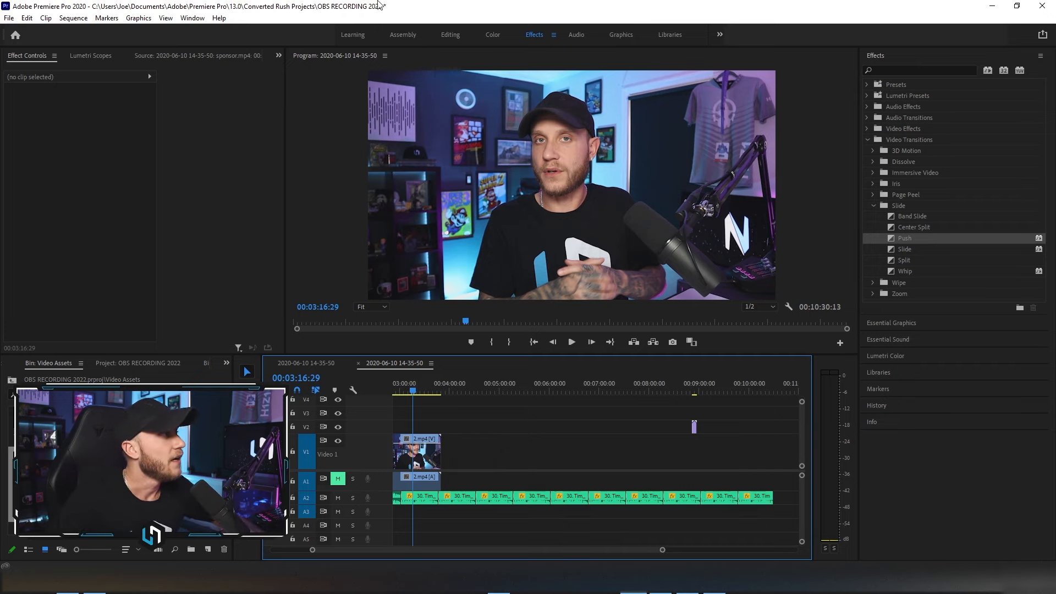
Open the media export settings for the current sequence
left_click(11, 22)
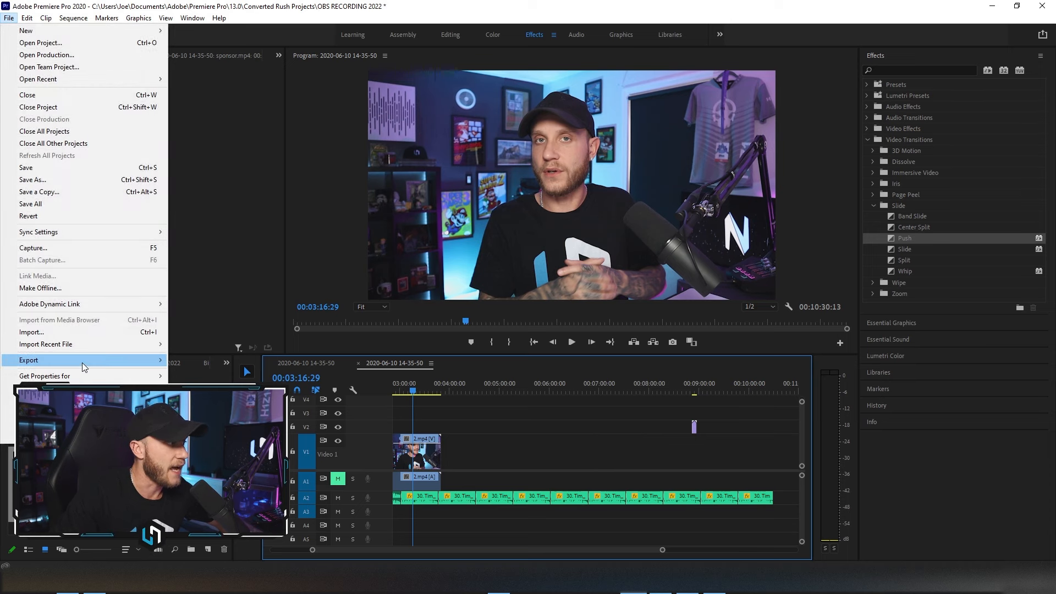
mouse_move(162, 366)
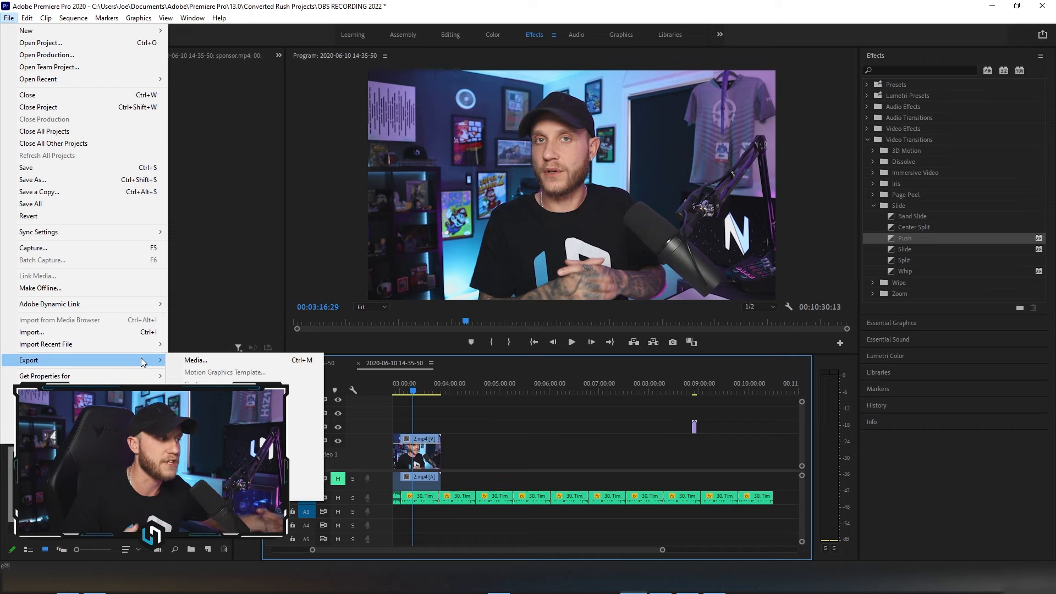
left_click(42, 361)
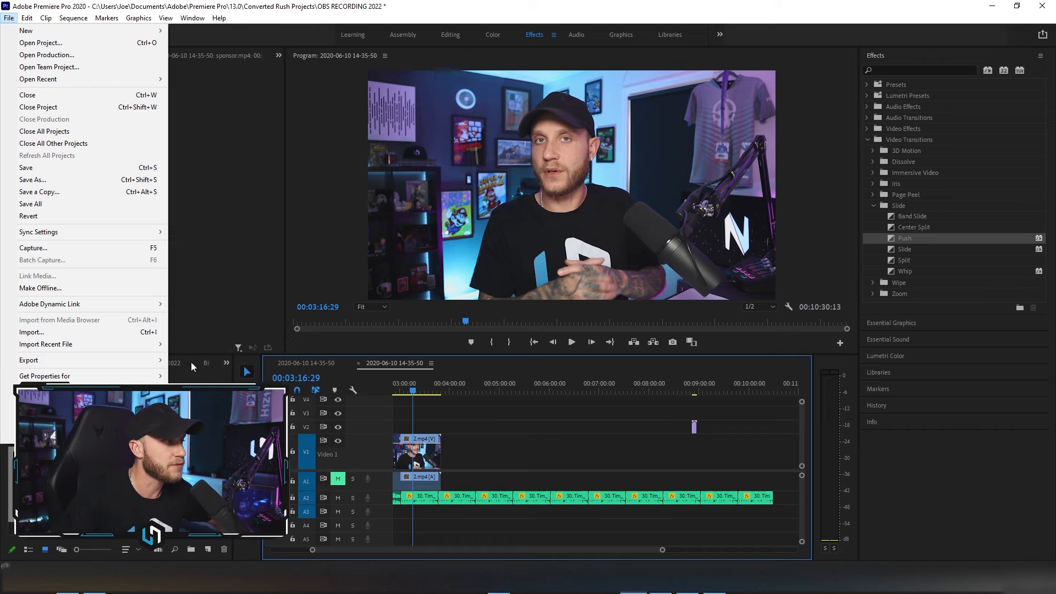
mouse_move(150, 362)
left_click(196, 362)
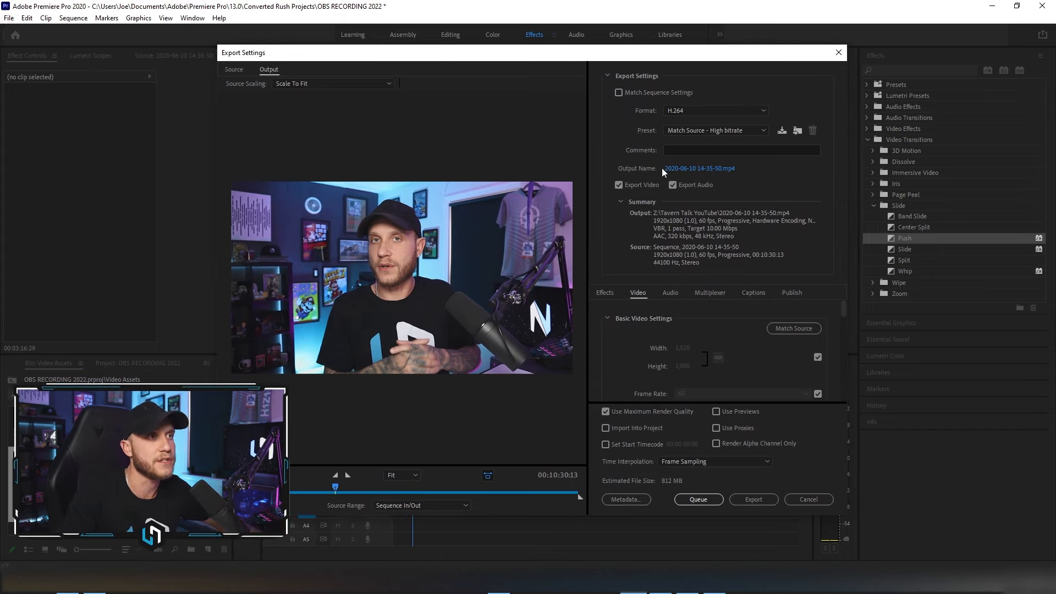
Set the export's output file name to "test video" in the Tavern Talk YouTube folder
left_click(693, 169)
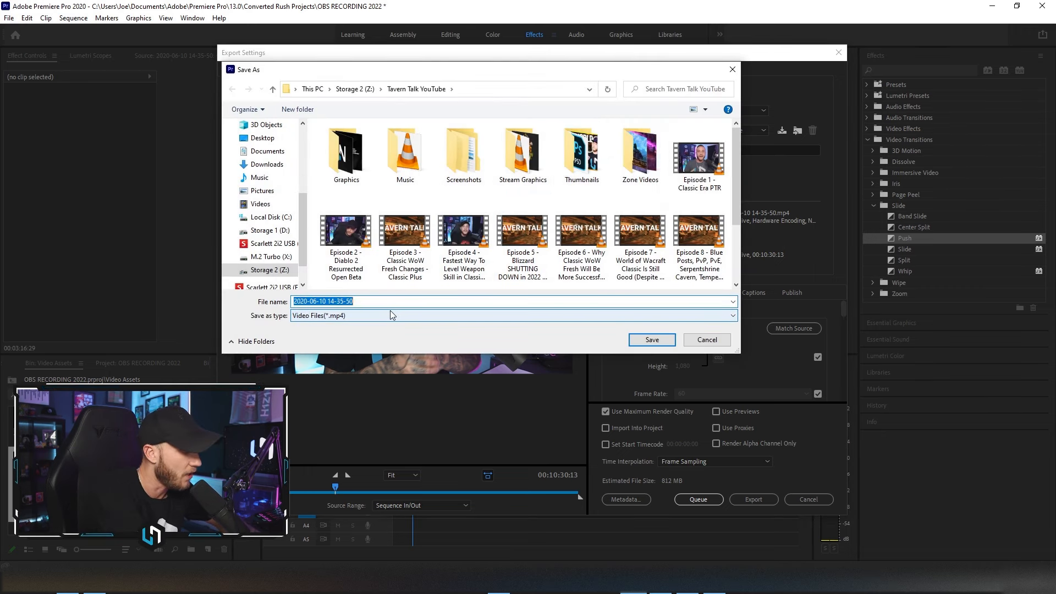
type("test video")
key("Return")
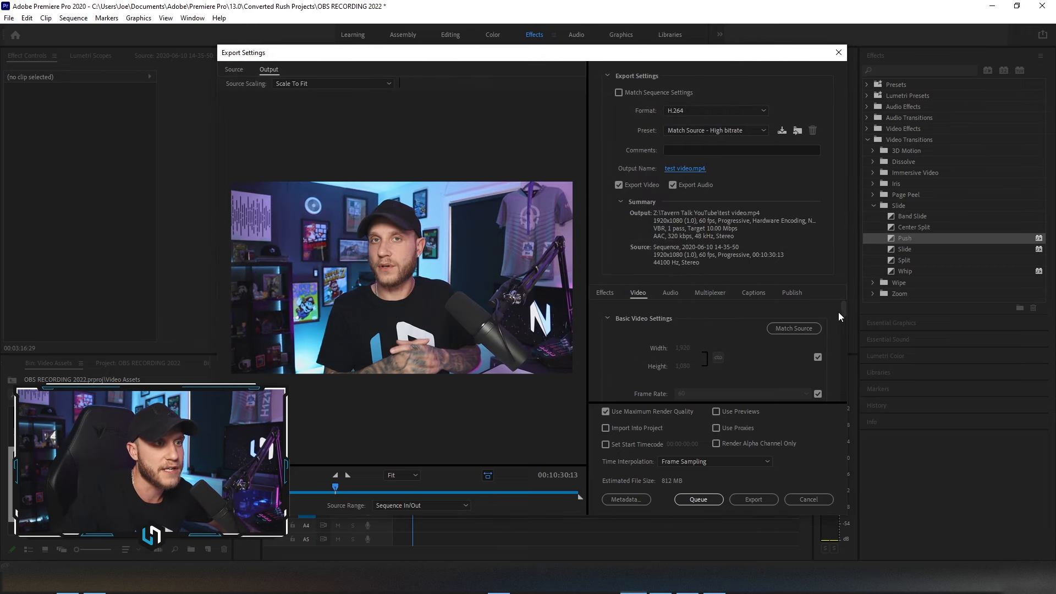
Enable Render at Maximum Depth in the export's basic video settings
scroll(845, 312, "down", 1)
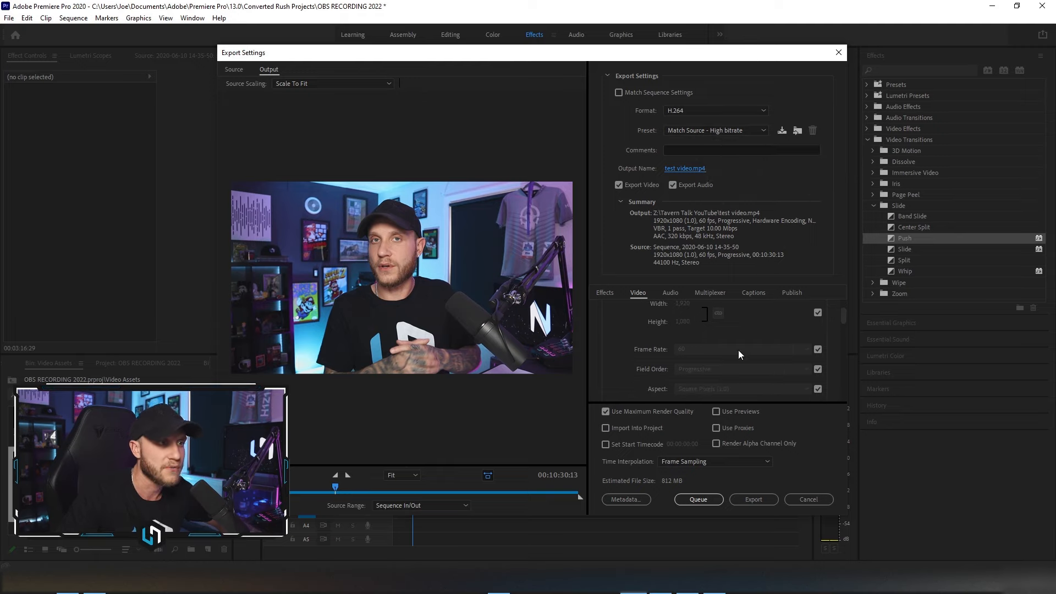
left_click_drag(842, 315, 834, 330)
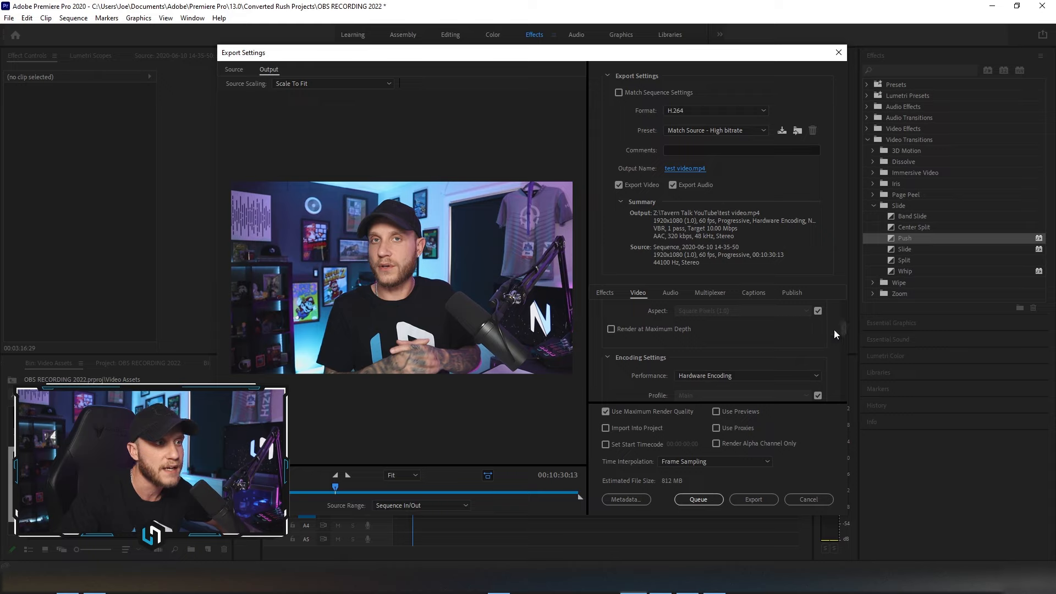
left_click(612, 330)
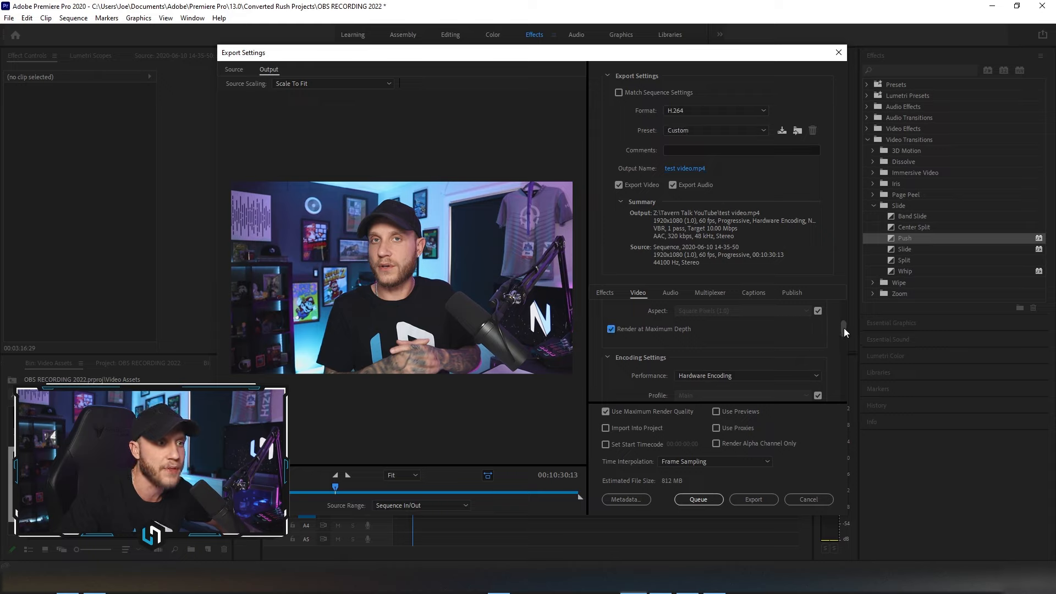
Set the export's bitrate encoding to VBR, 2 pass with a target bitrate of 16 Mbps
left_click_drag(845, 328, 838, 378)
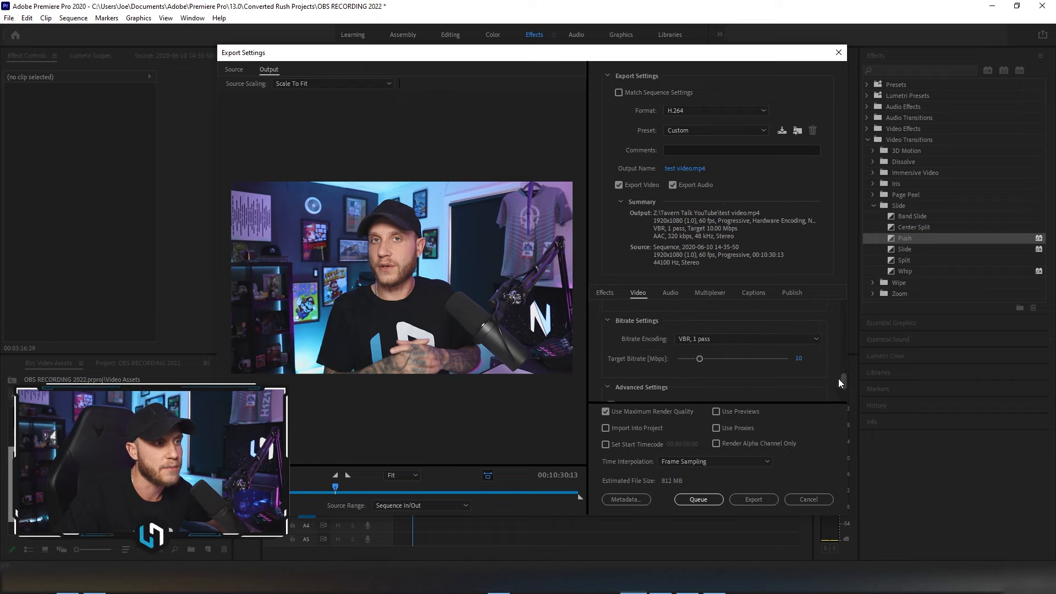
left_click(700, 341)
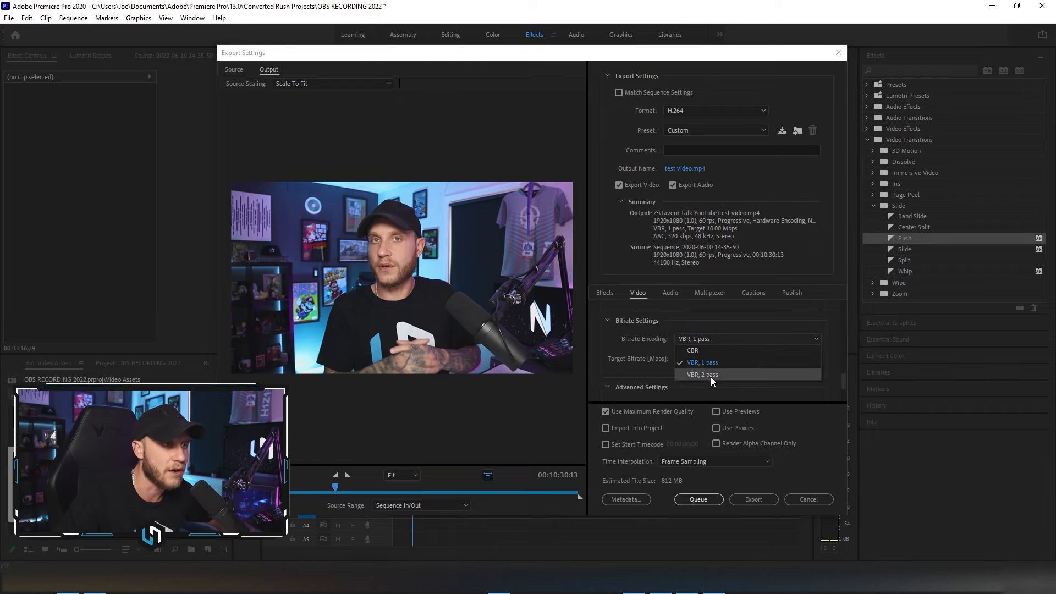
left_click(711, 378)
scroll(837, 369, "down", 2)
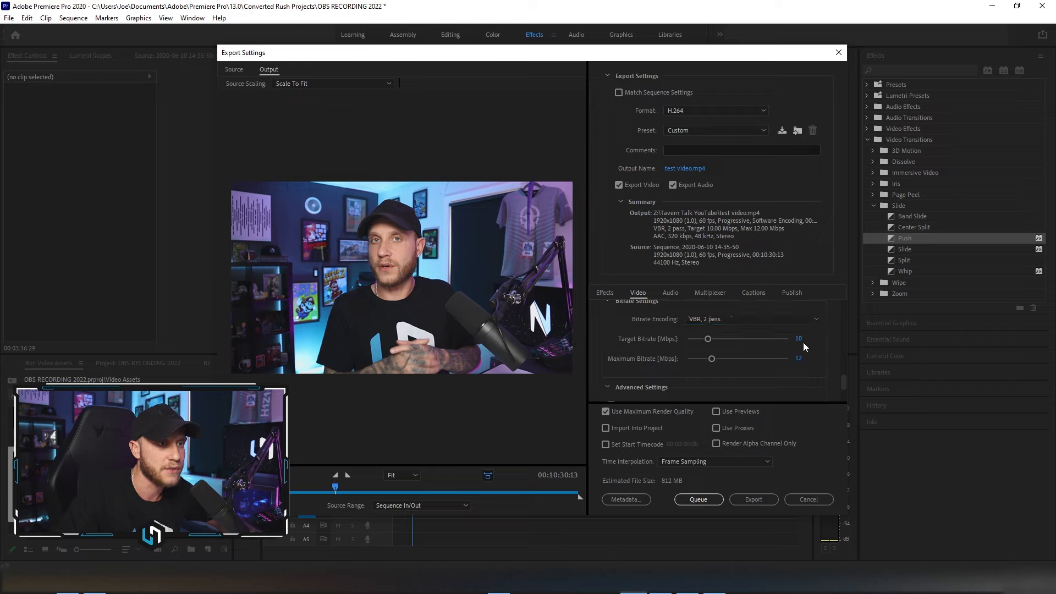
type("1")
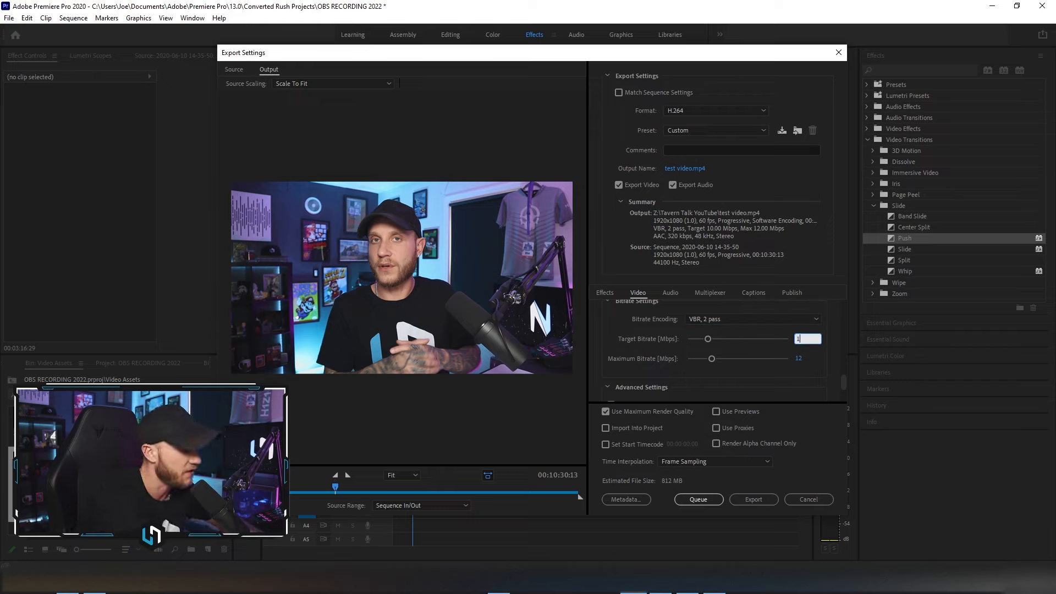
type("6")
key("Return")
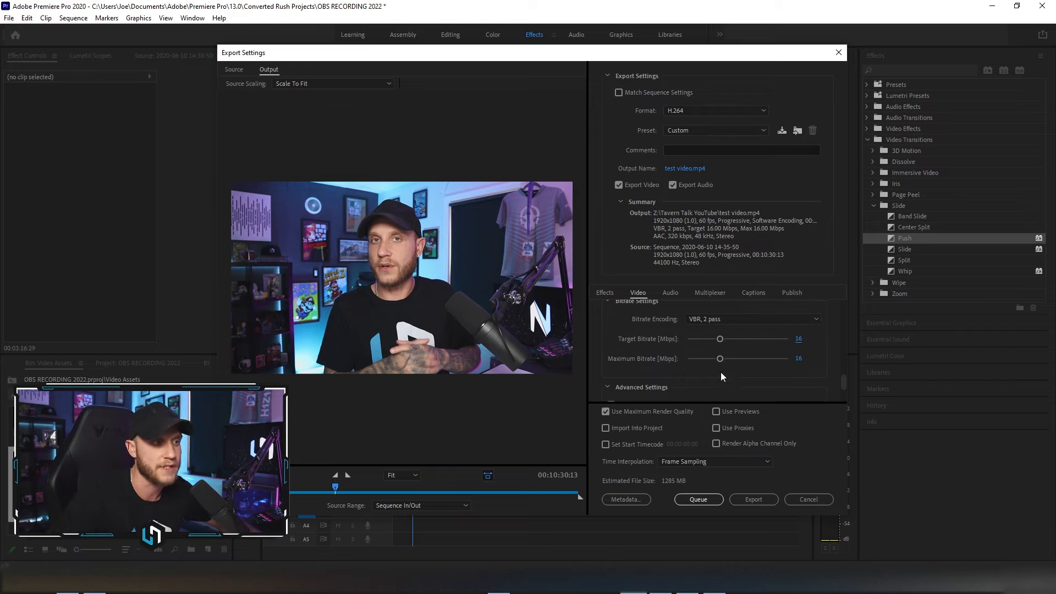
Check the remaining video export settings and scrub through the export preview to examine the sequence's content
left_click_drag(843, 380, 842, 395)
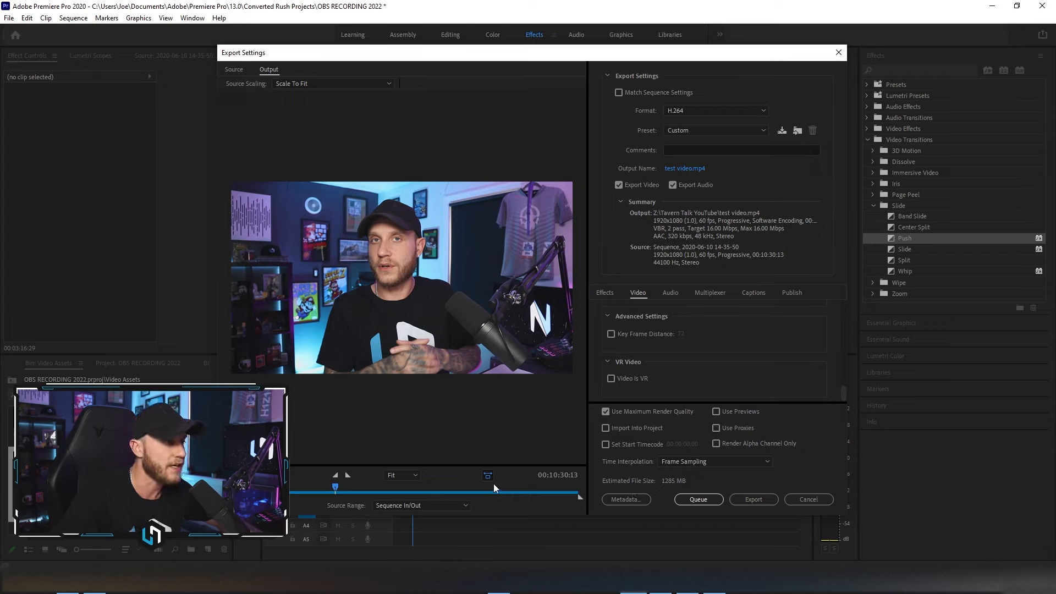
left_click_drag(342, 487, 454, 490)
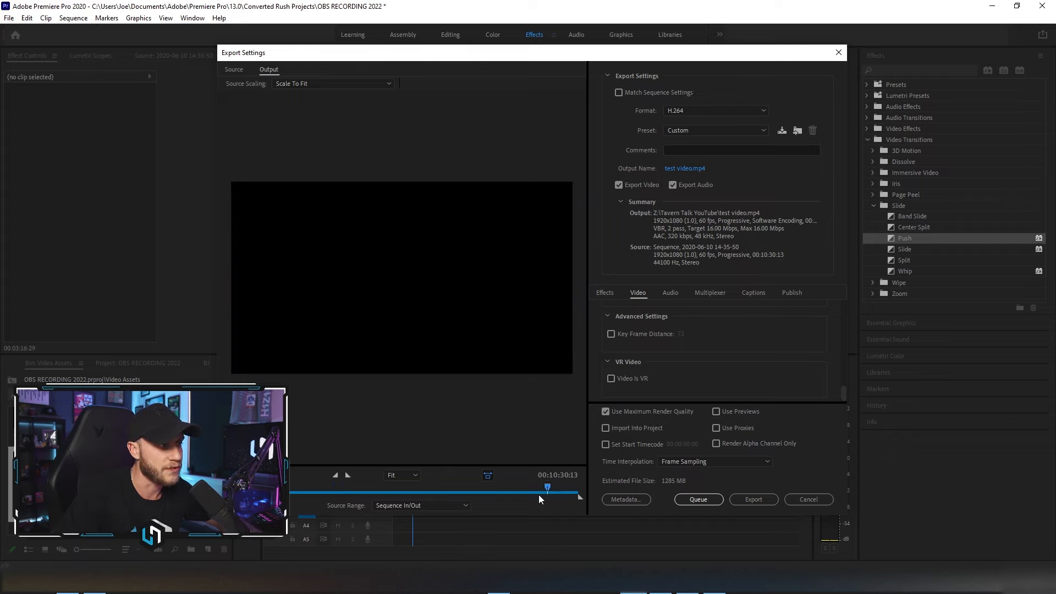
left_click_drag(539, 496, 242, 490)
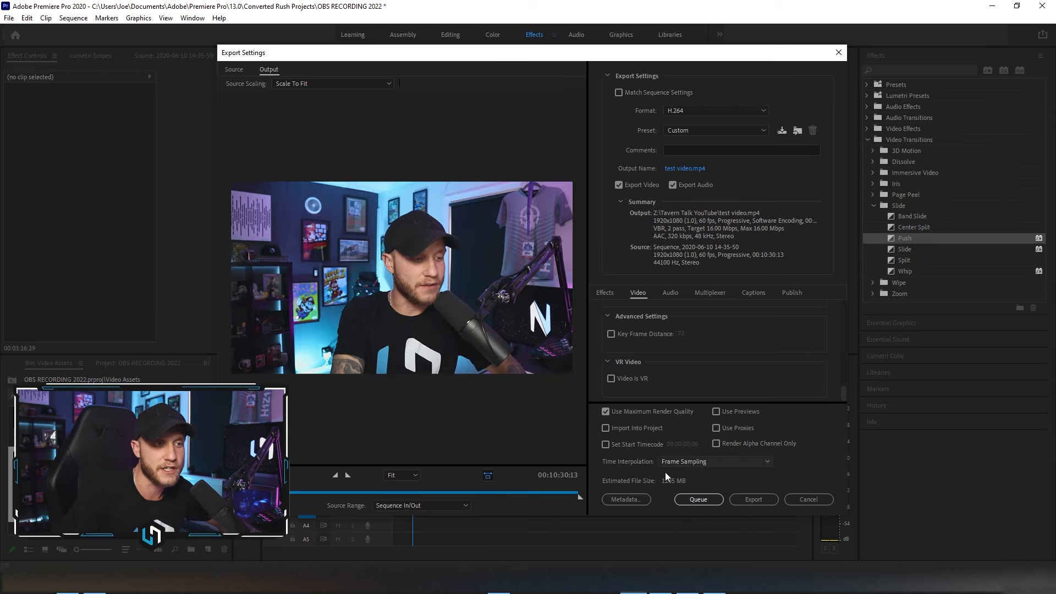